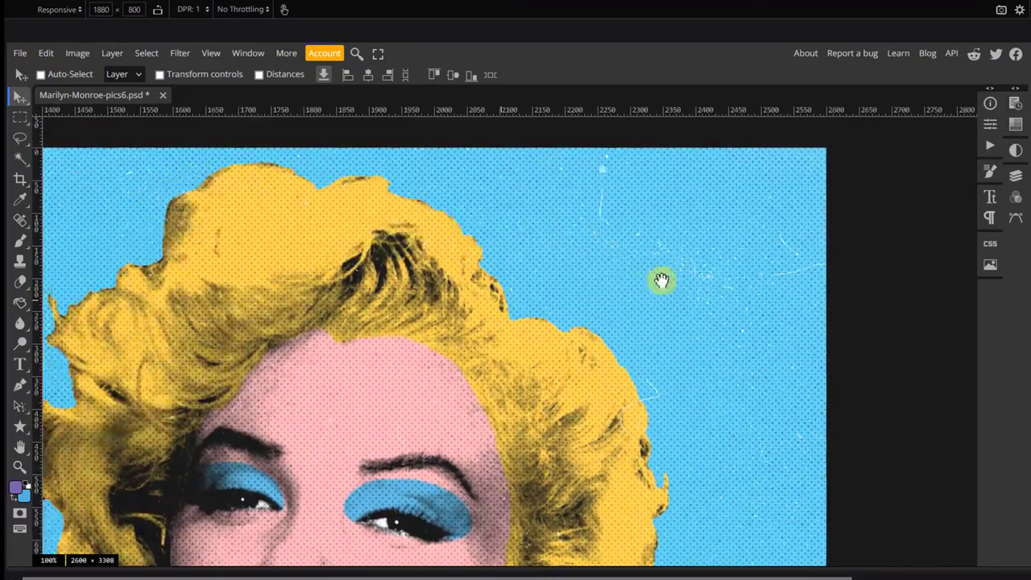
Pan across the finished pop-art example to bring the purple Marilyn panel into view
left_click_drag(170, 290, 524, 274)
left_click_drag(413, 268, 554, 272)
left_click_drag(205, 277, 555, 276)
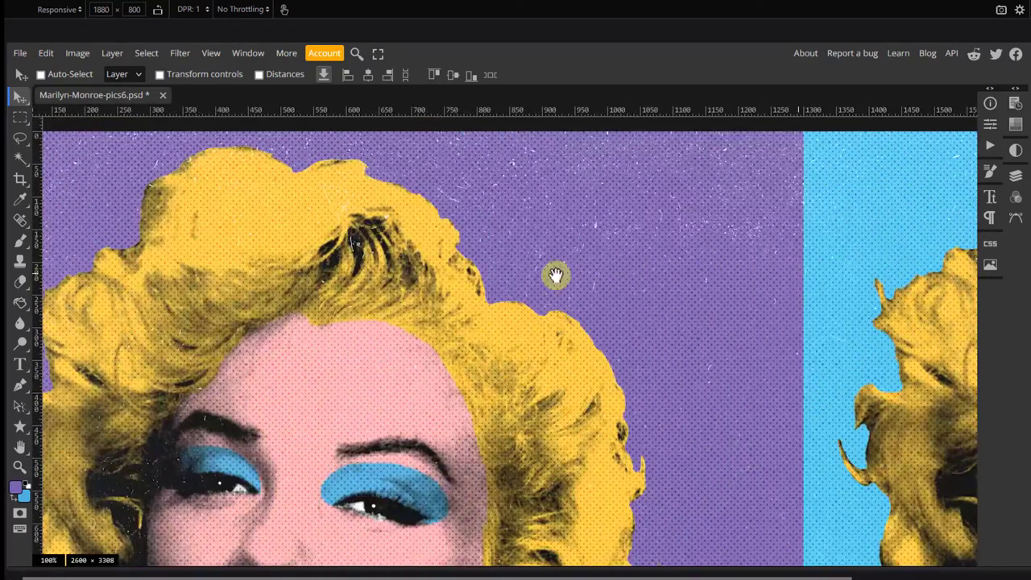
left_click_drag(417, 292, 591, 81)
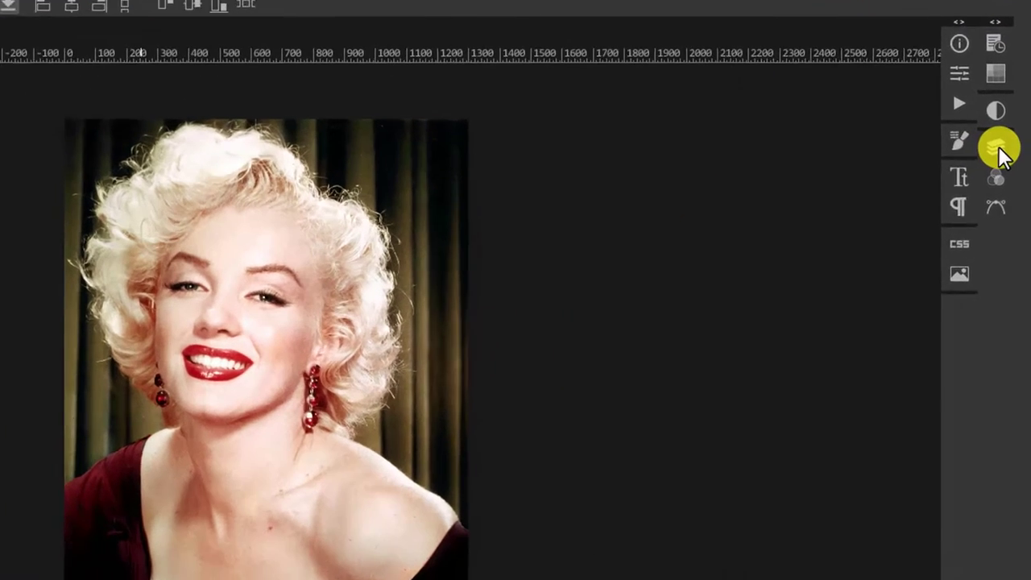
Show the Layers panel, duplicate Background as Layer 1, and hide the original Background
left_click(998, 153)
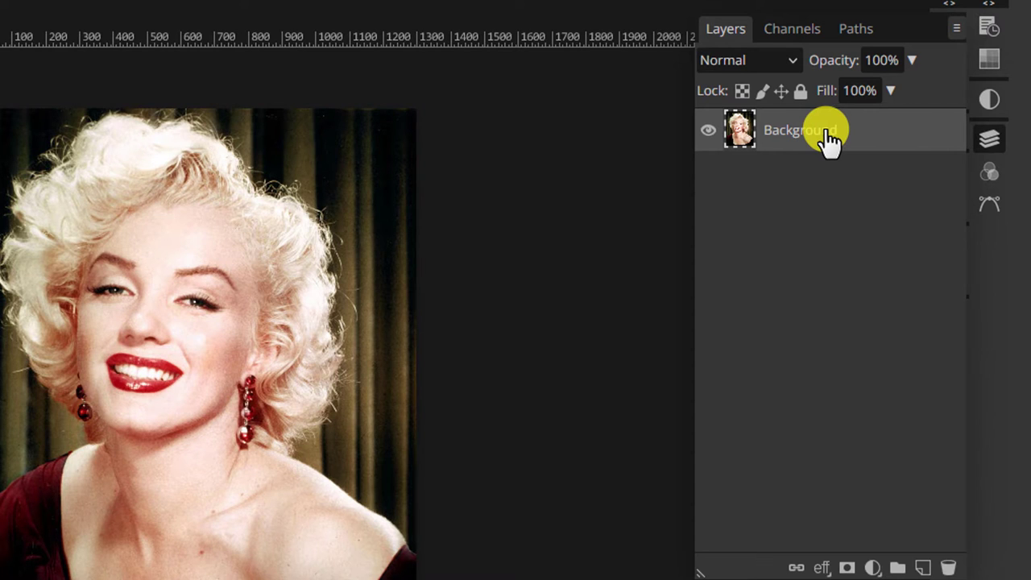
right_click(830, 137)
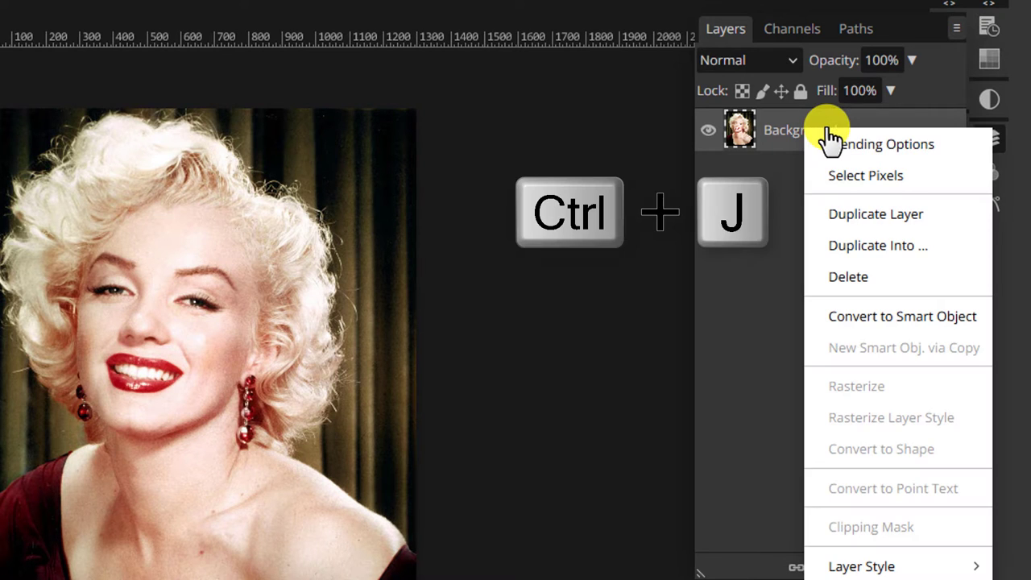
left_click(874, 220)
left_click(708, 174)
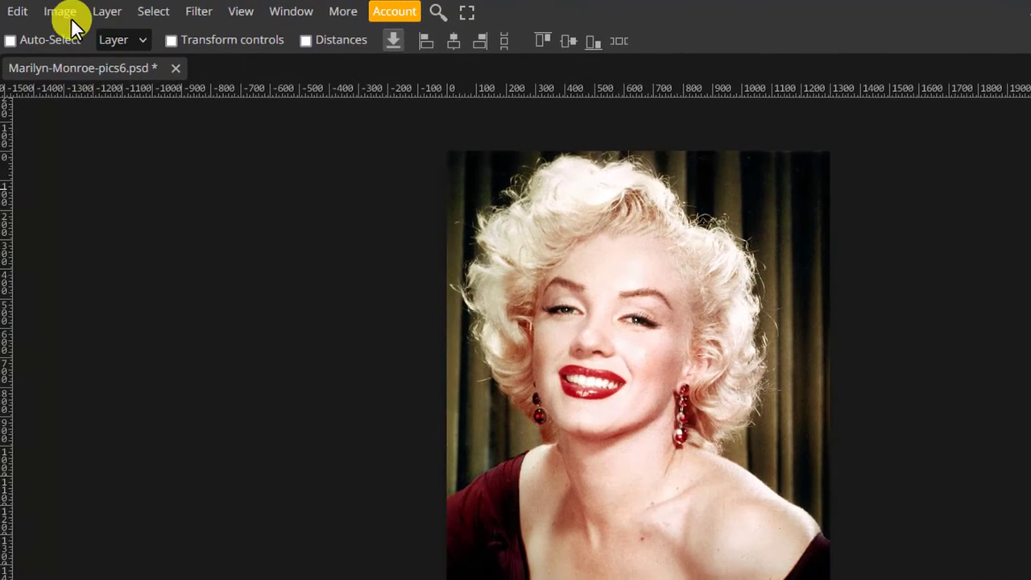
Apply Image > Adjustments > Desaturate to Layer 1 to remove all colour from the portrait
left_click(8, 5)
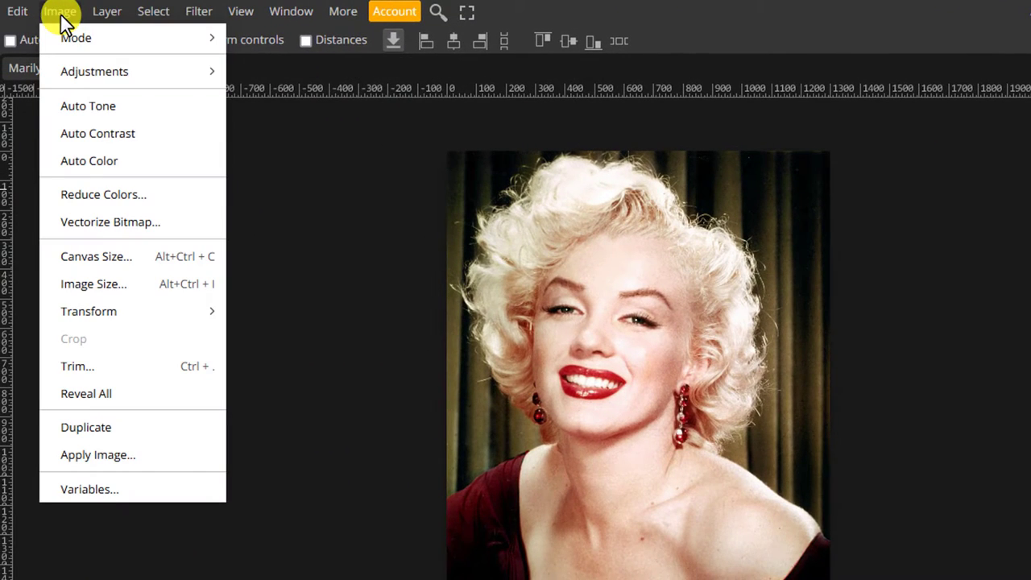
mouse_move(88, 67)
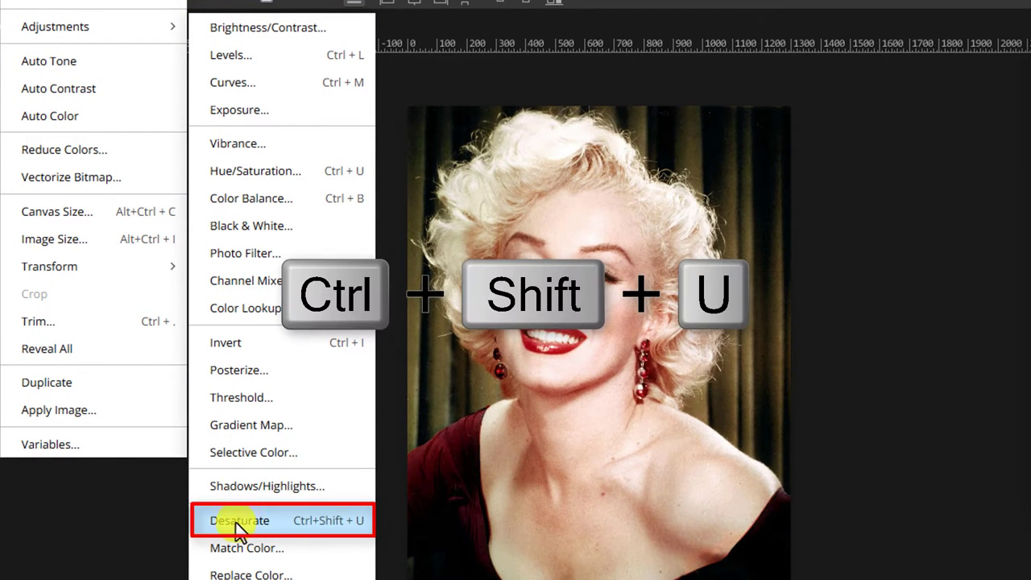
left_click(199, 523)
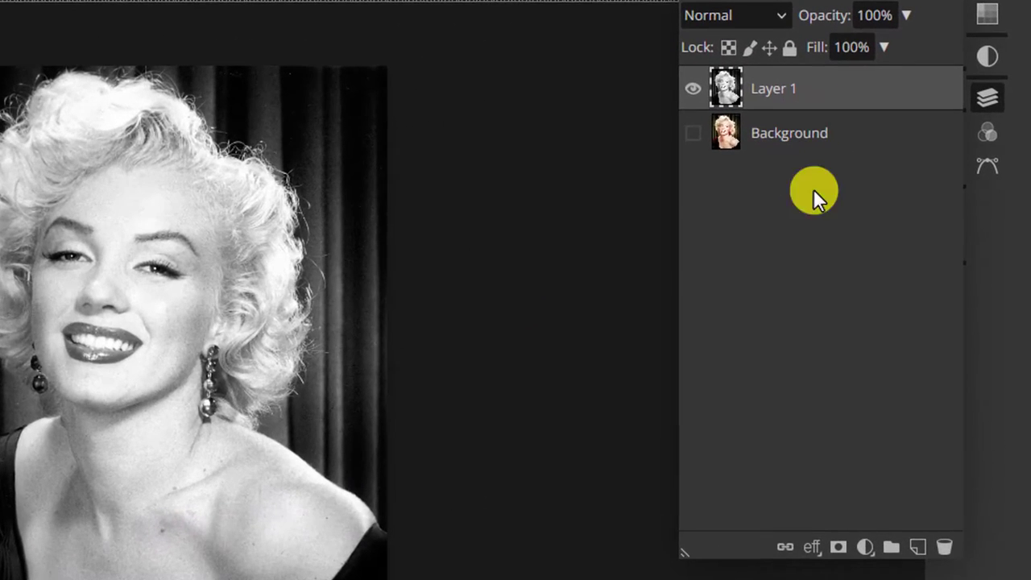
Add a layer mask to Layer 1 and set up a Brush with about 82% hardness and 50 px size
left_click(838, 549)
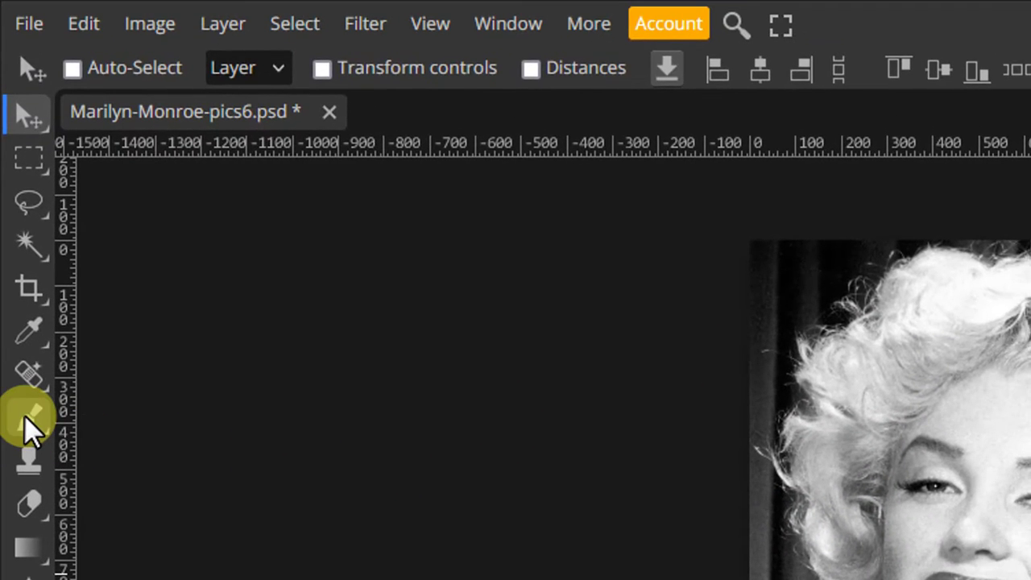
left_click(29, 419)
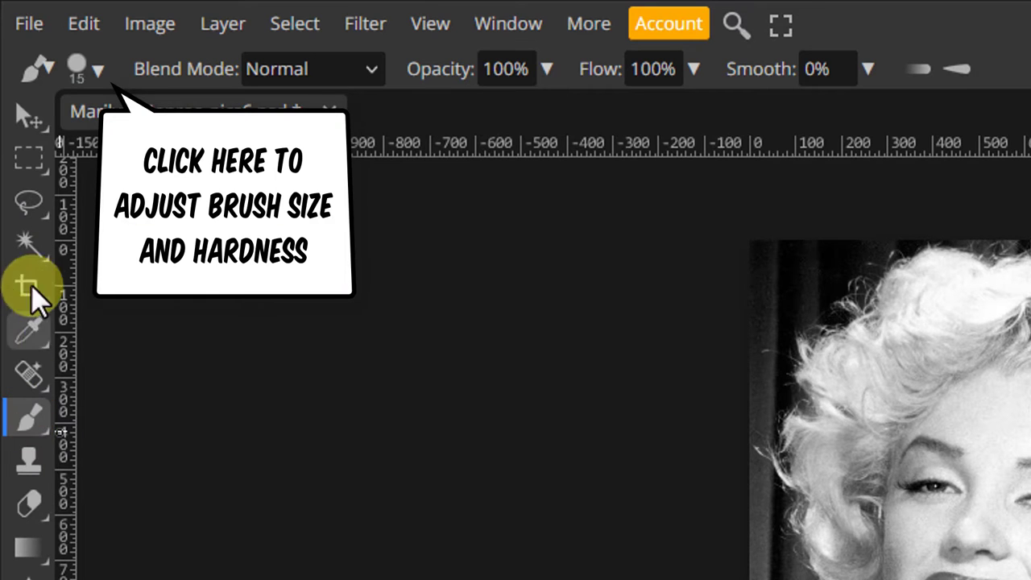
left_click(89, 70)
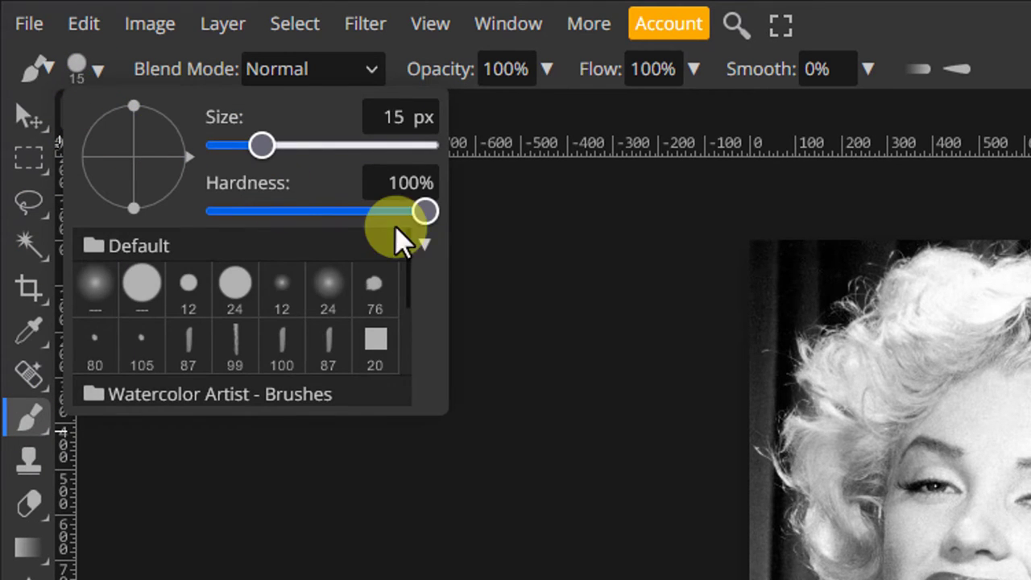
left_click_drag(418, 212, 386, 211)
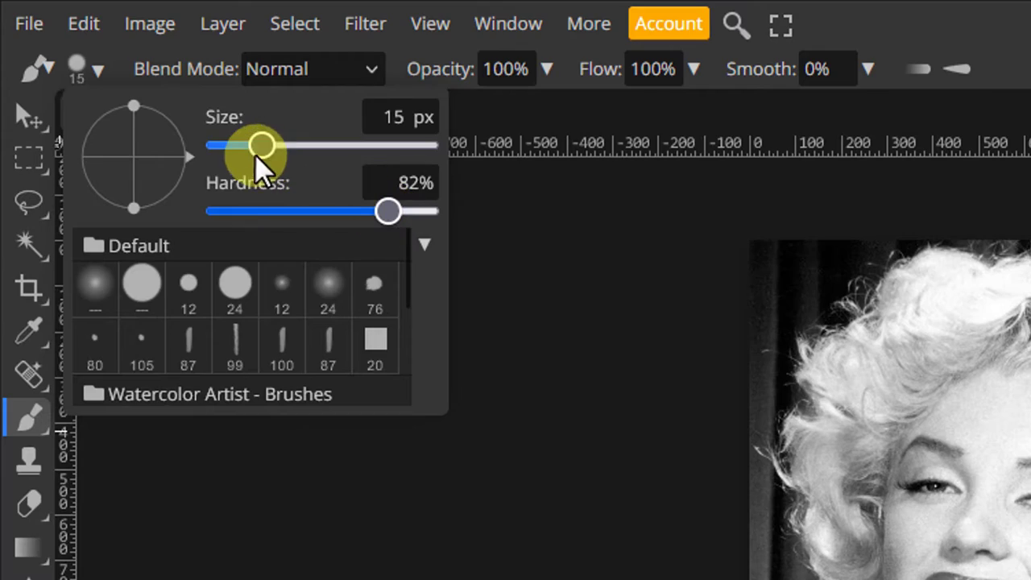
mouse_move(259, 149)
left_mouse_down()
mouse_move(276, 146)
mouse_move(265, 149)
left_mouse_up()
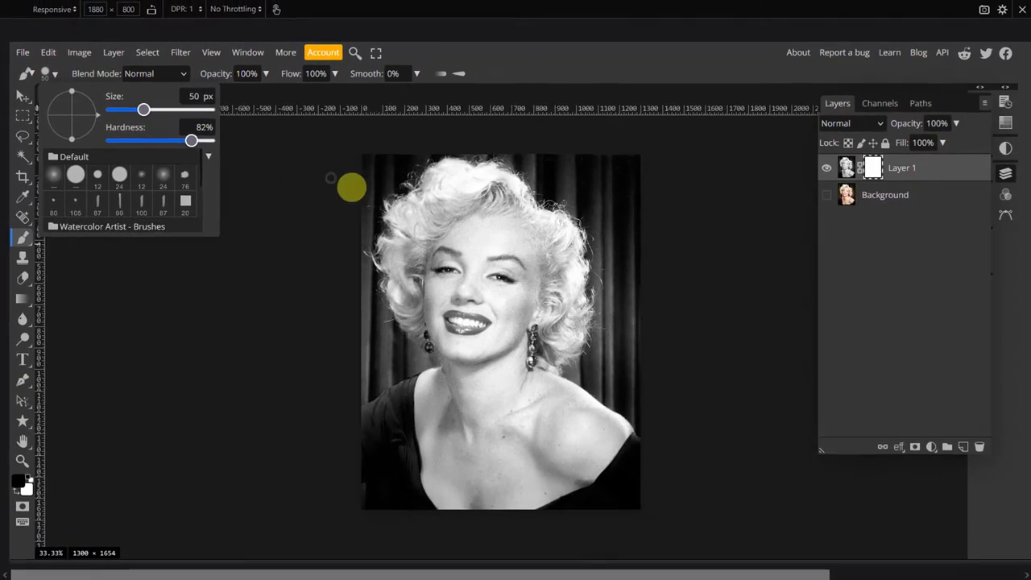
Paint black on the mask along the top of the hair to hide the dark backdrop
scroll(757, 312, "up", 2)
scroll(523, 311, "up", 3)
scroll(515, 314, "up", 5)
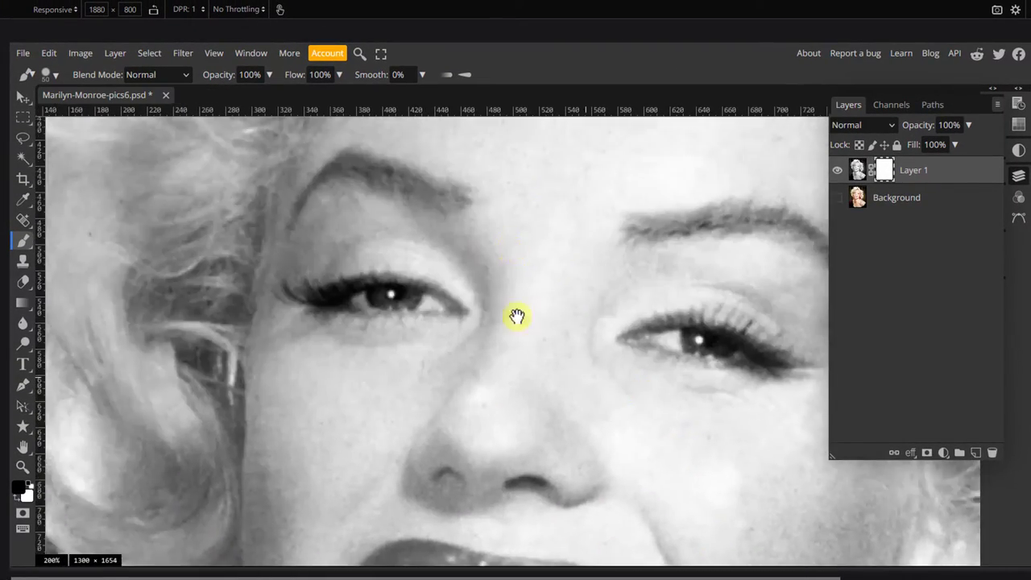
scroll(529, 363, "left", 4)
mouse_move(594, 174)
left_mouse_down()
mouse_move(644, 168)
mouse_move(562, 189)
mouse_move(525, 228)
mouse_move(479, 247)
mouse_move(451, 281)
mouse_move(433, 357)
mouse_move(373, 384)
mouse_move(338, 426)
mouse_move(301, 438)
mouse_move(282, 459)
mouse_move(243, 440)
left_mouse_up()
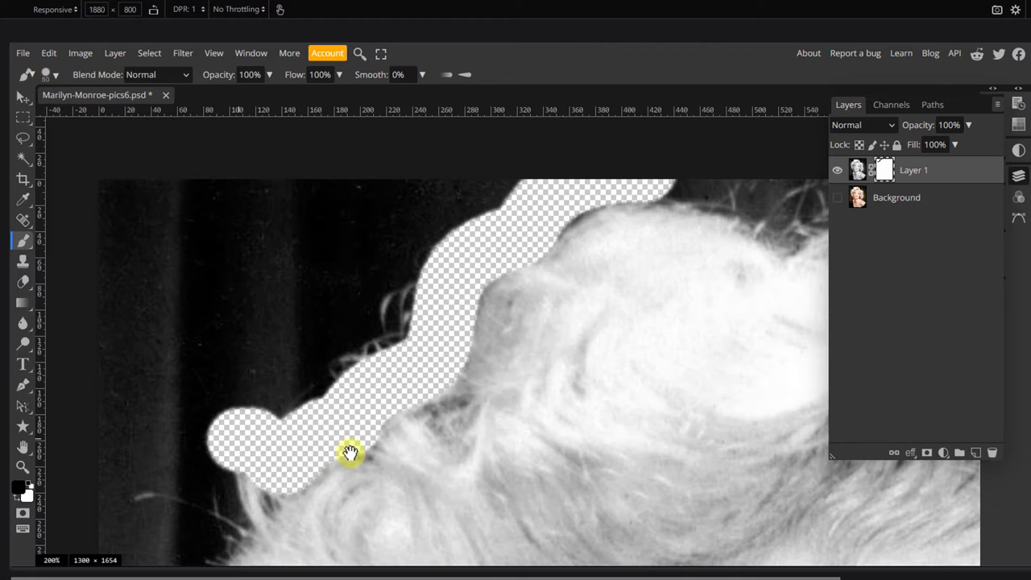
scroll(350, 452, "down", 3)
scroll(350, 452, "left", 2)
mouse_move(445, 228)
left_mouse_down()
mouse_move(459, 204)
mouse_move(451, 221)
mouse_move(405, 196)
mouse_move(381, 200)
mouse_move(396, 272)
mouse_move(379, 304)
mouse_move(384, 329)
left_mouse_up()
scroll(384, 329, "right", 5)
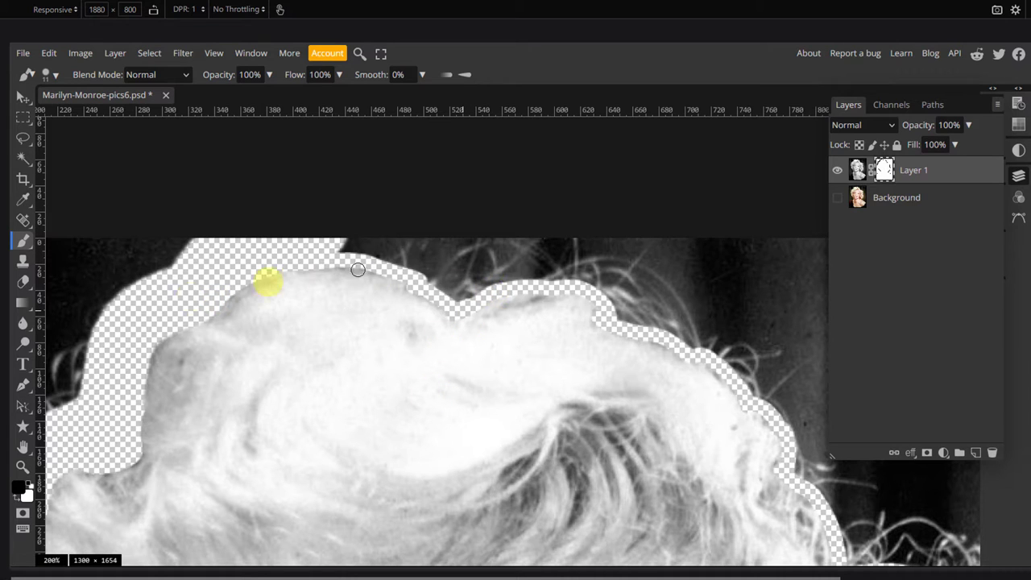
Fill the dark background regions on the right and left of the mask with the Paint Bucket
left_click(28, 284)
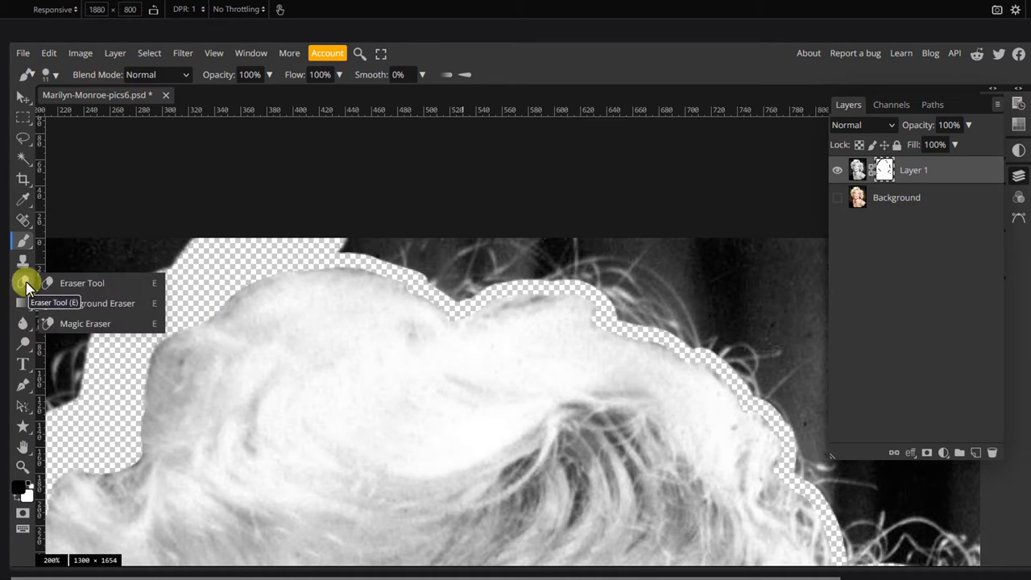
left_click(25, 305)
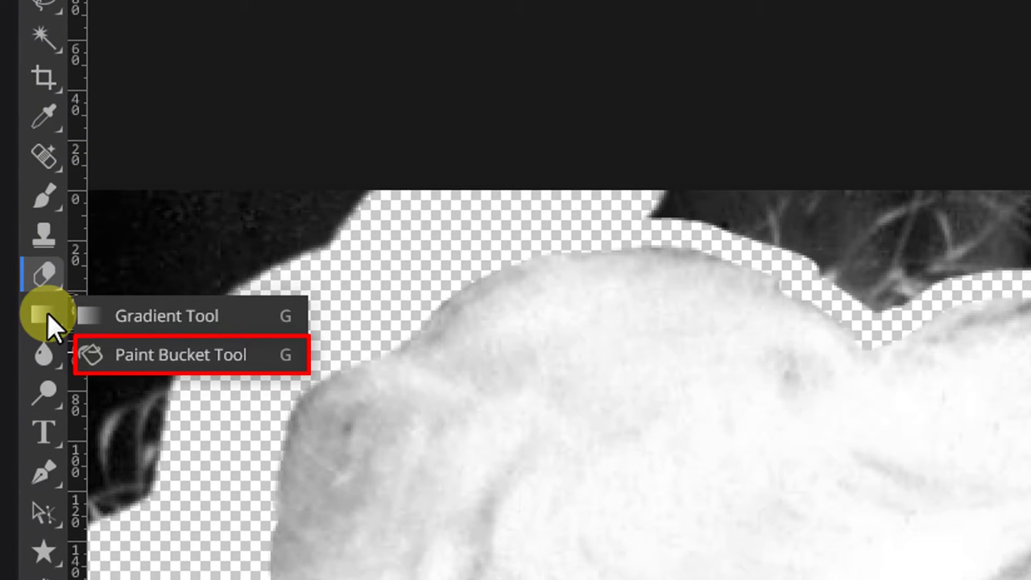
left_click(114, 355)
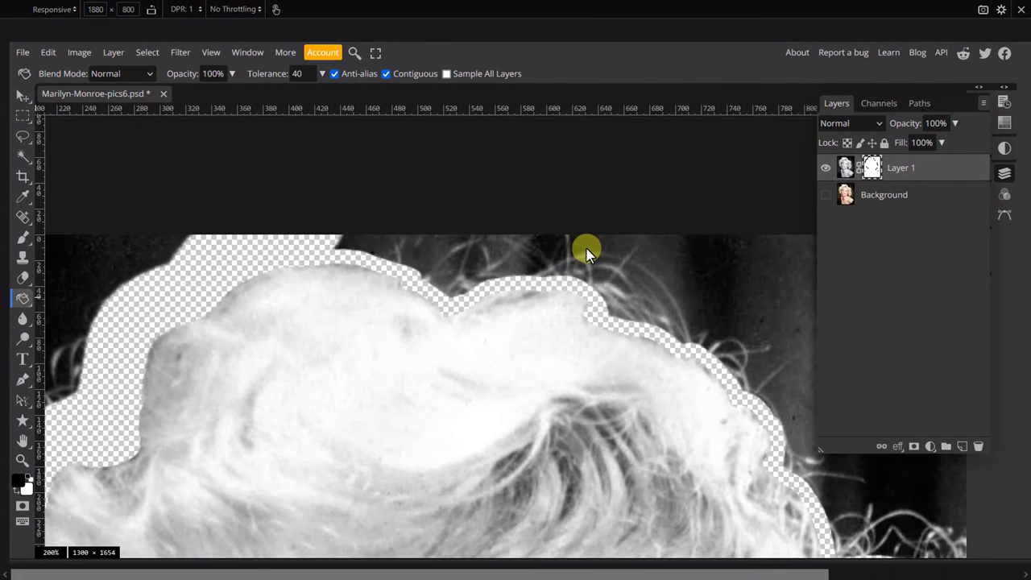
left_click(583, 251)
left_click(128, 256)
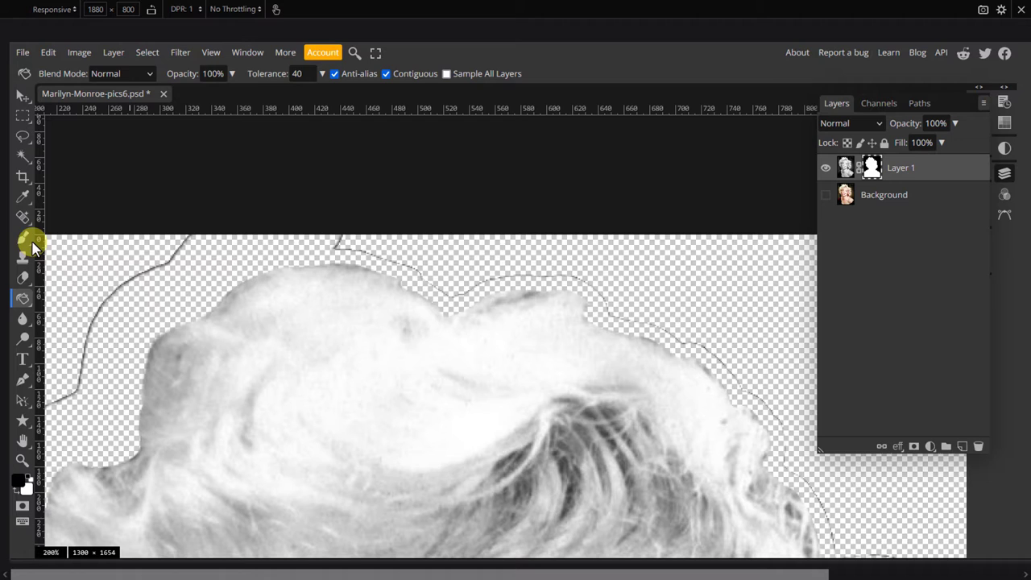
Touch up the hair edges on the mask with the Brush and zoom to fit the portrait
left_click(23, 240)
mouse_move(174, 333)
left_mouse_down()
mouse_move(231, 387)
mouse_move(304, 369)
left_mouse_up()
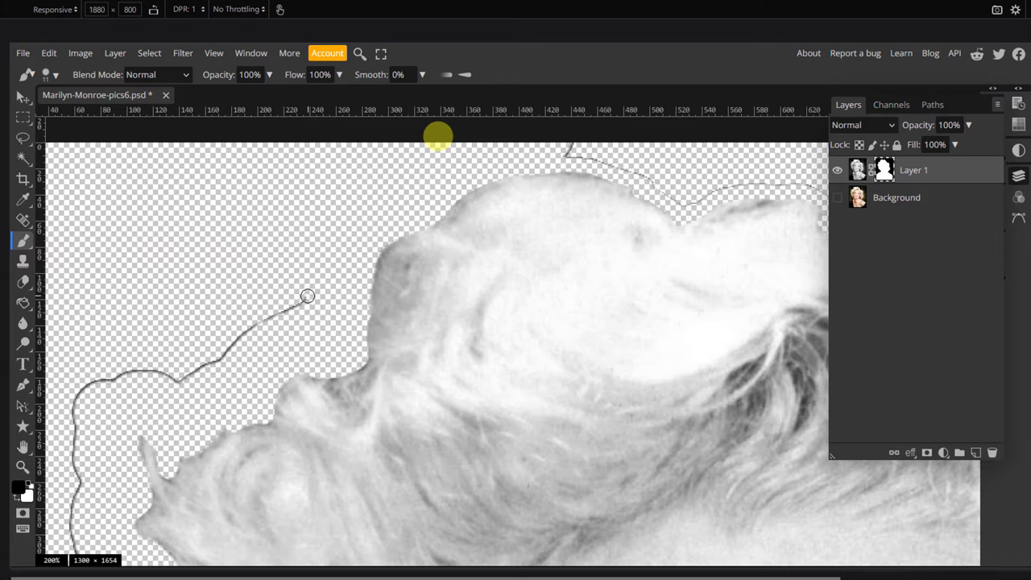
scroll(307, 296, "up", 3)
scroll(307, 296, "right", 4)
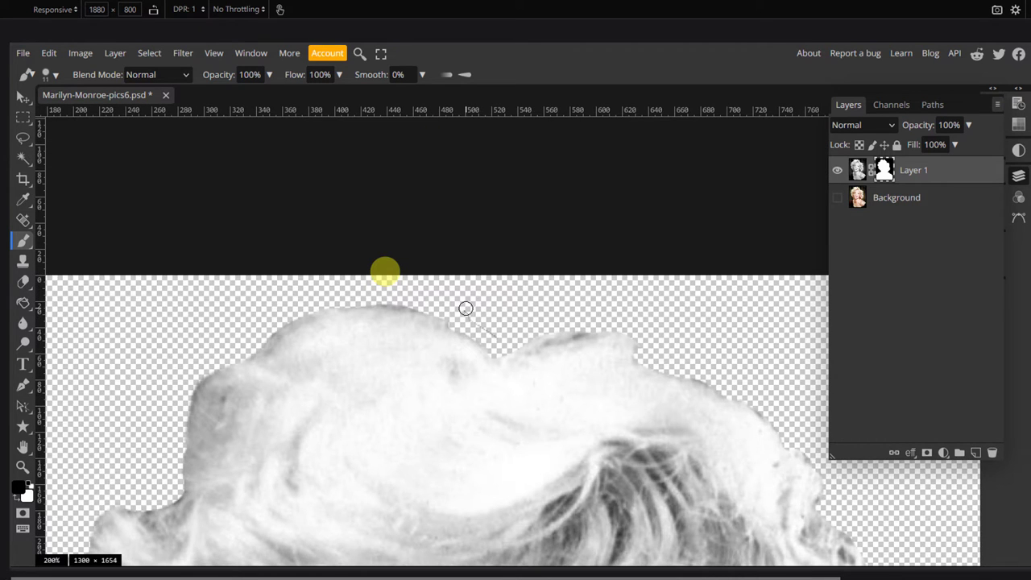
left_click(510, 323)
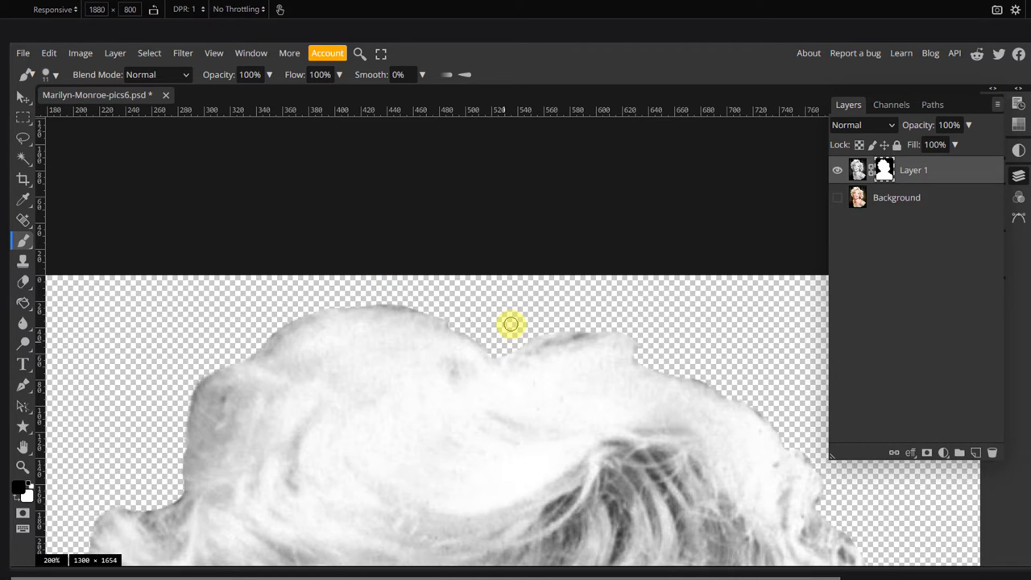
key("ctrl+0")
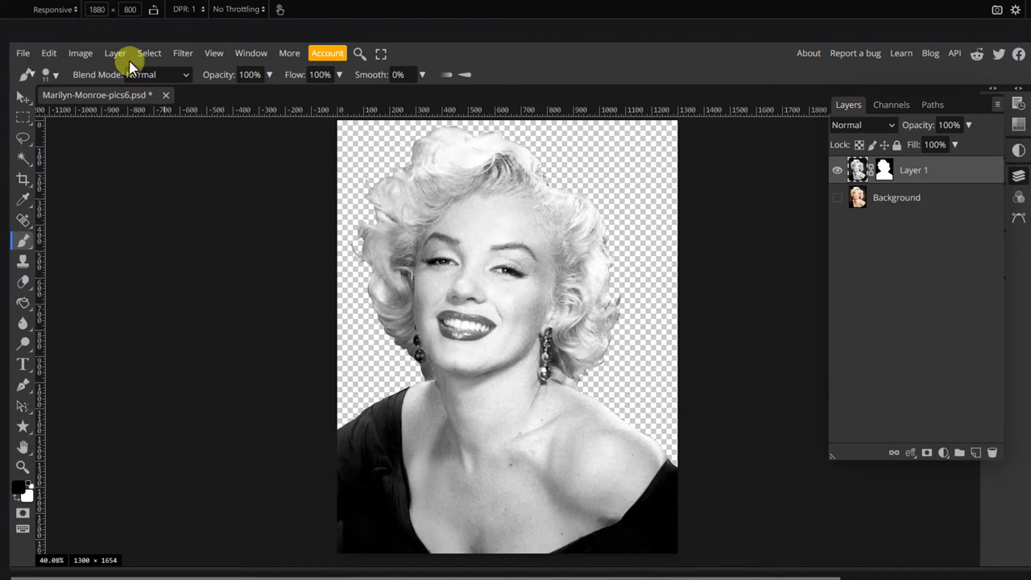
Apply a Levels adjustment with input black 118, gamma 1.05 and white 222
left_click(80, 53)
mouse_move(113, 99)
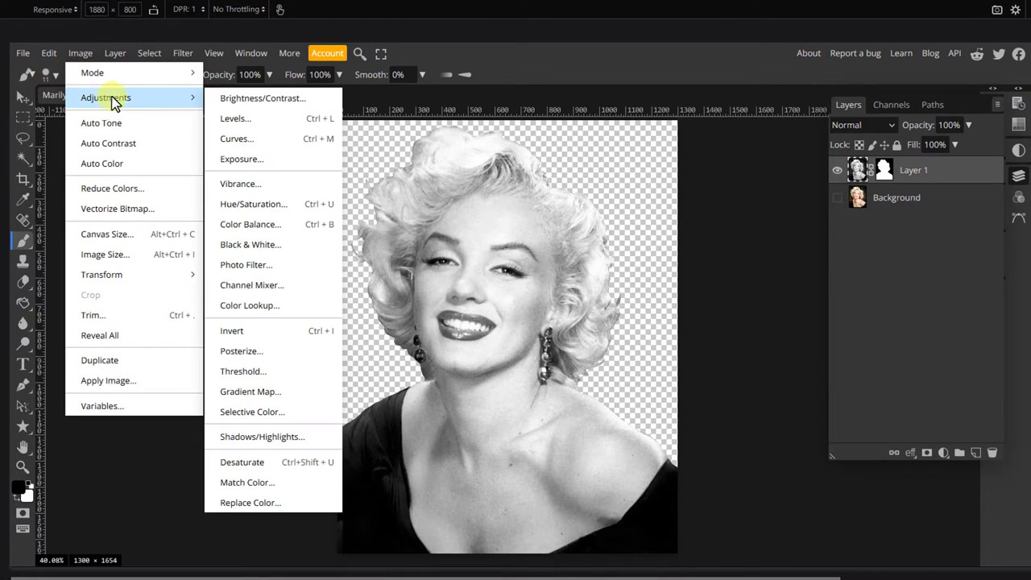
left_click(261, 121)
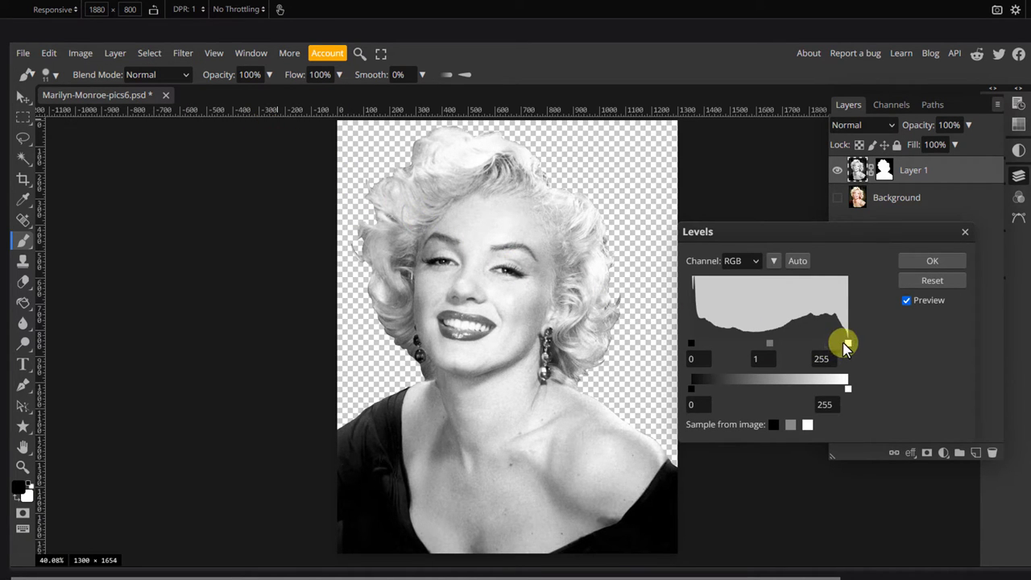
left_click_drag(846, 346, 839, 346)
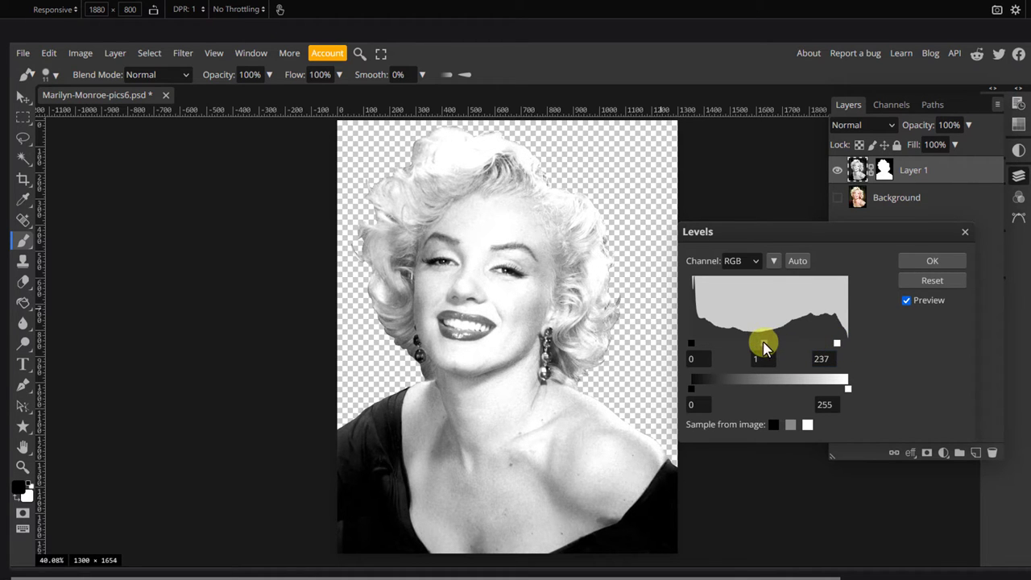
left_click_drag(771, 347, 788, 346)
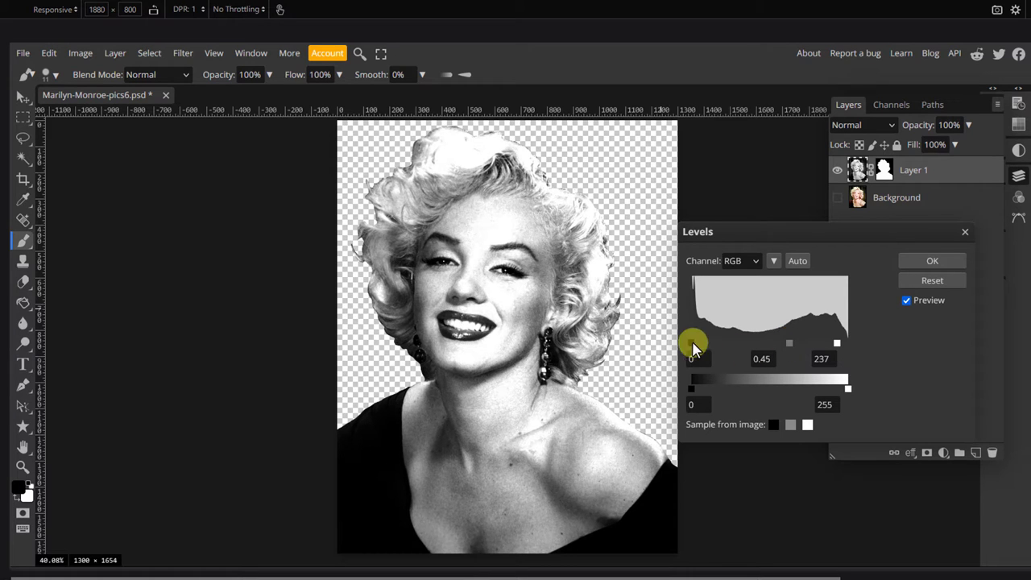
left_click_drag(690, 345, 796, 348)
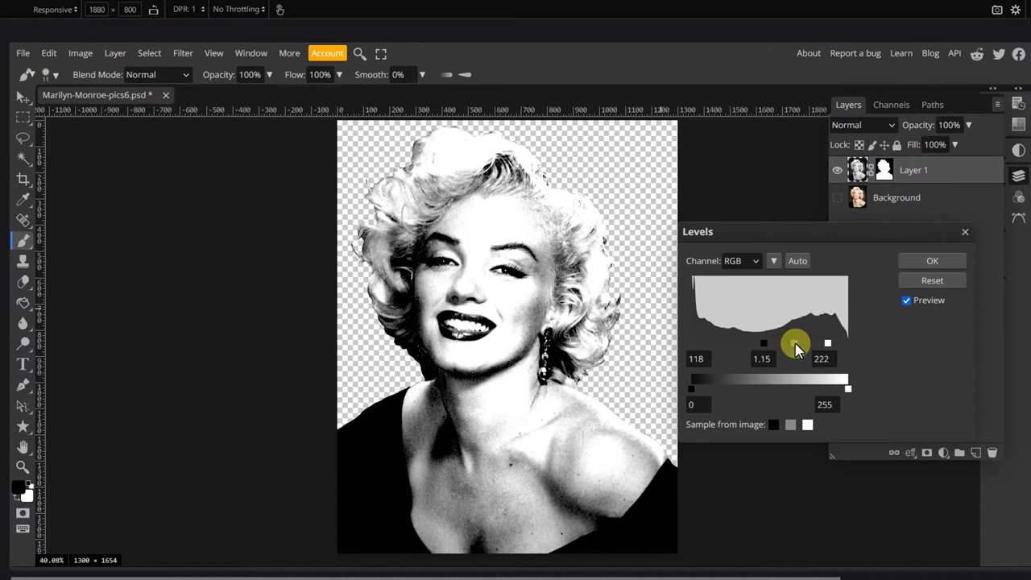
left_click(927, 263)
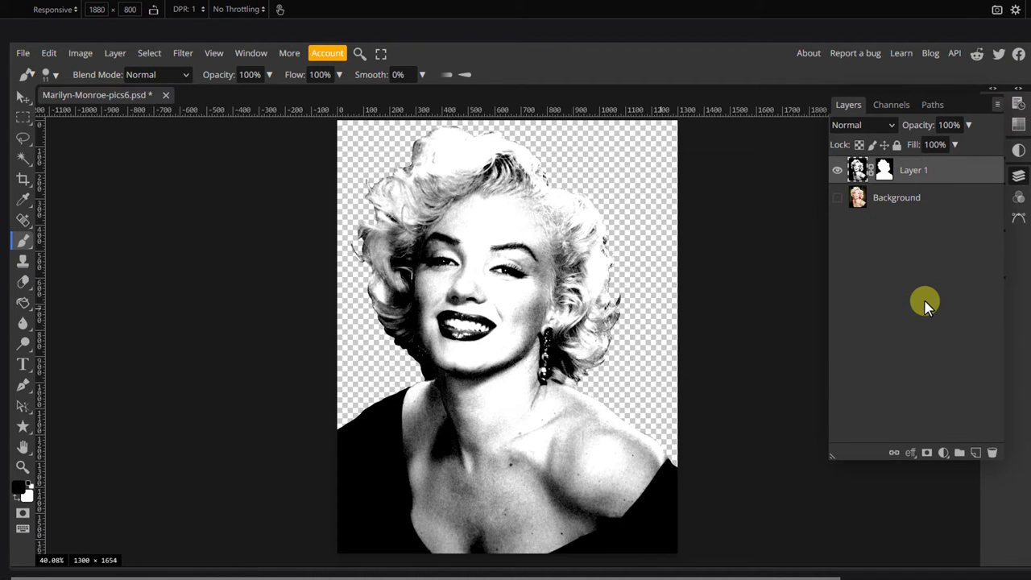
Set the foreground colour to golden yellow #FFD044 from the swatches
left_click(1019, 128)
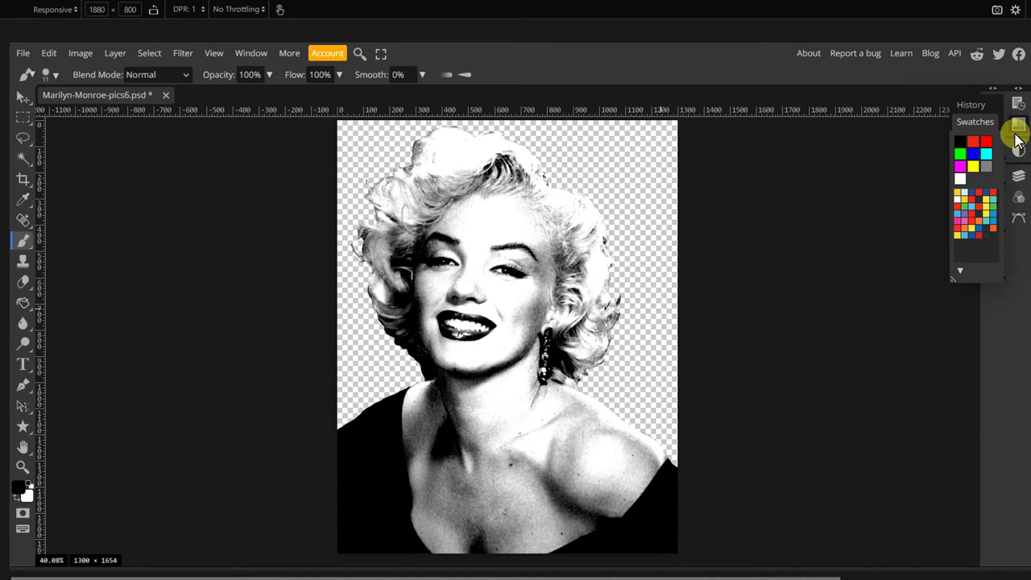
left_click(960, 196)
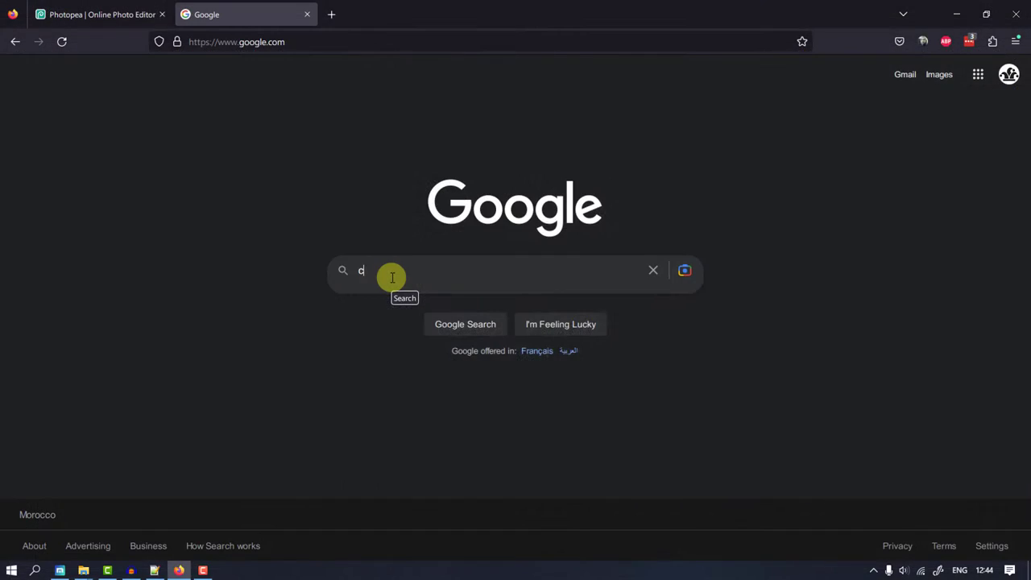
Search 'color palette', open Color Hunt, and copy the pink hex code #FA9884
type("olor")
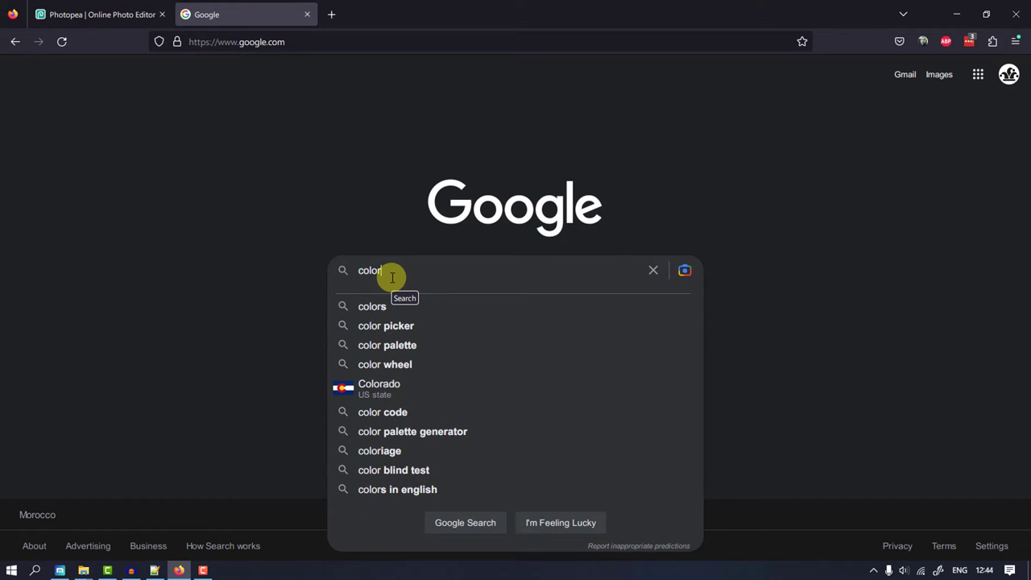
type(" pa")
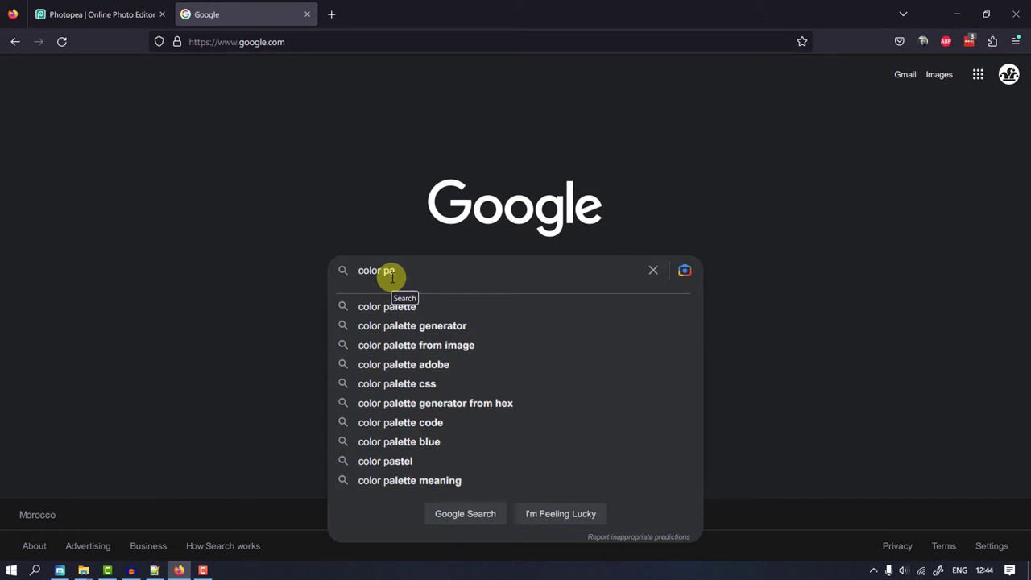
left_click(398, 306)
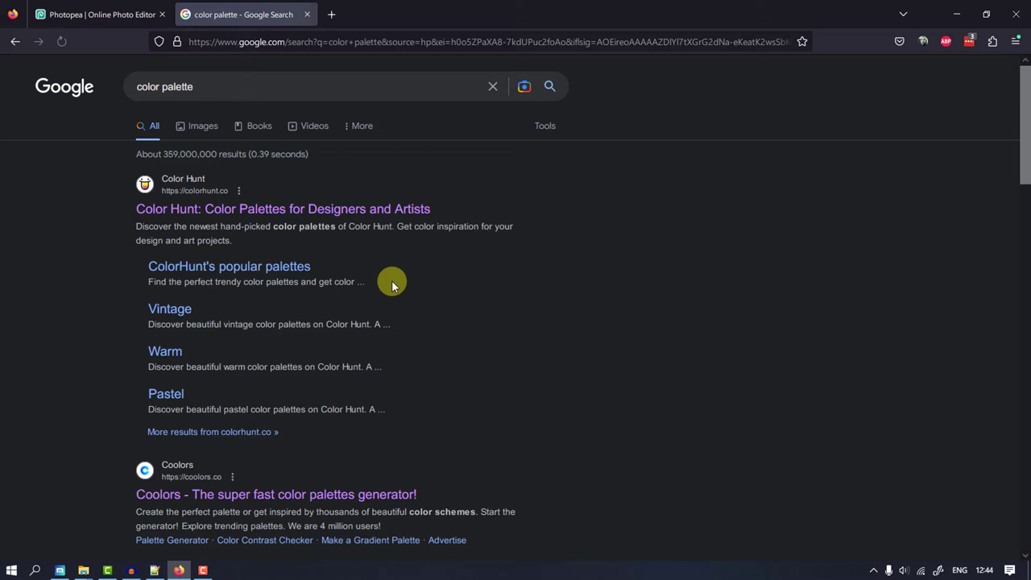
left_click(211, 210)
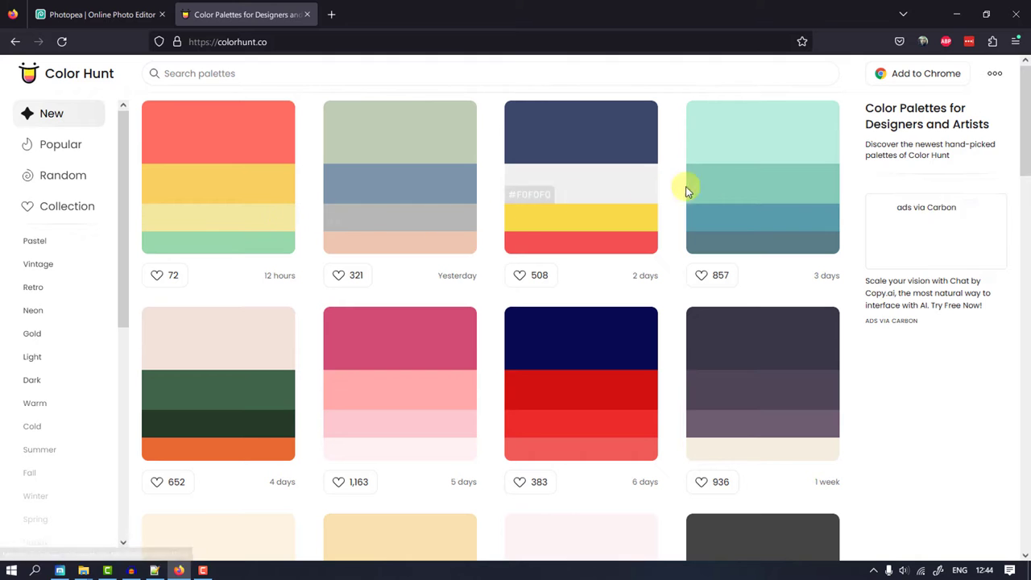
scroll(787, 310, "down", 5)
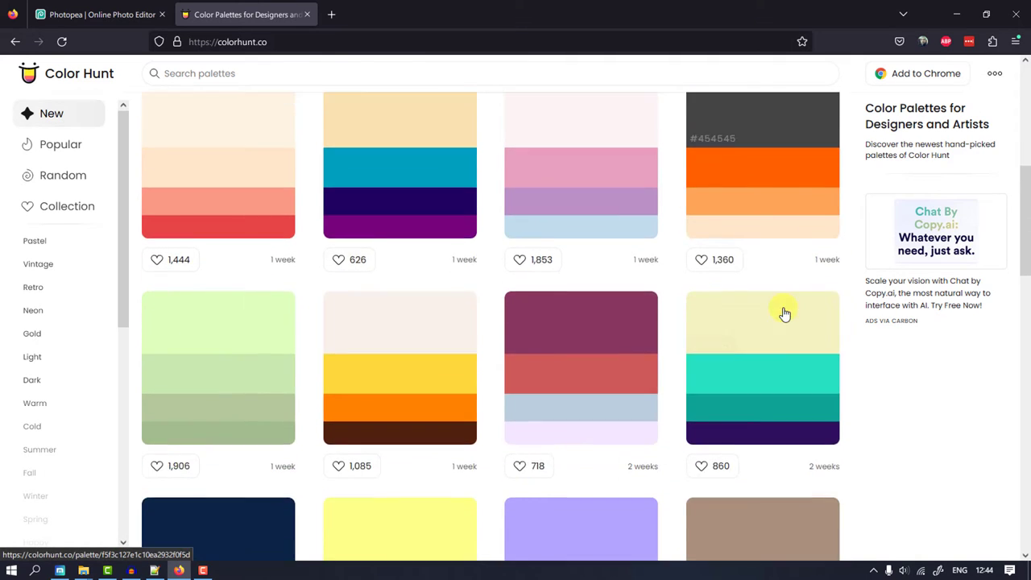
scroll(780, 313, "up", 2)
scroll(778, 313, "up", 1)
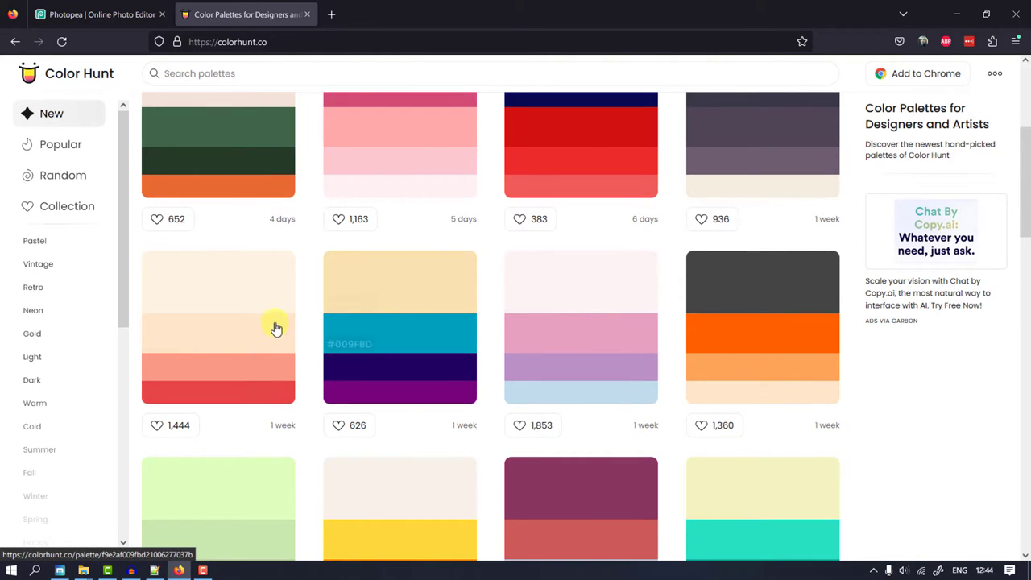
left_click(173, 376)
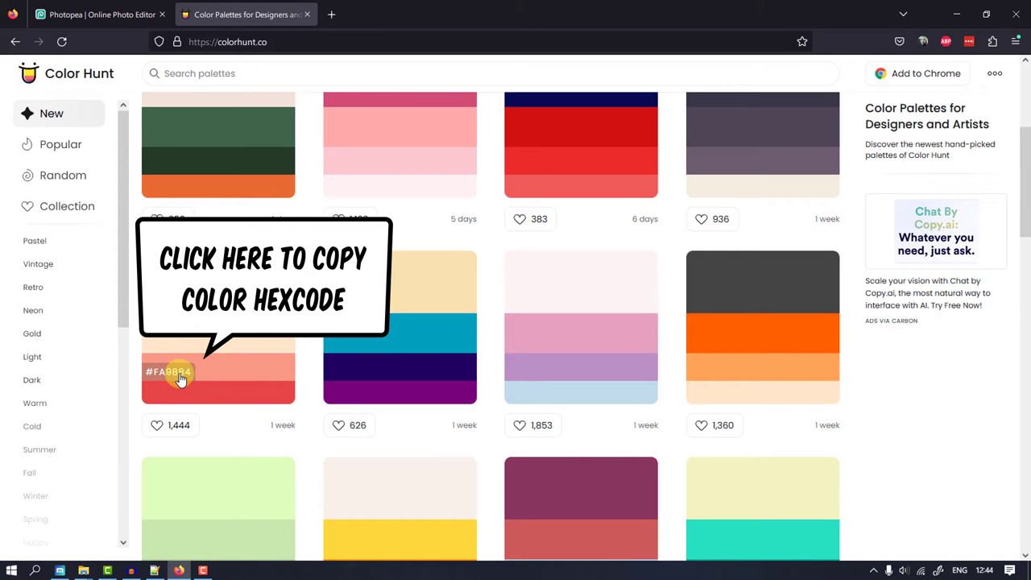
left_click(183, 379)
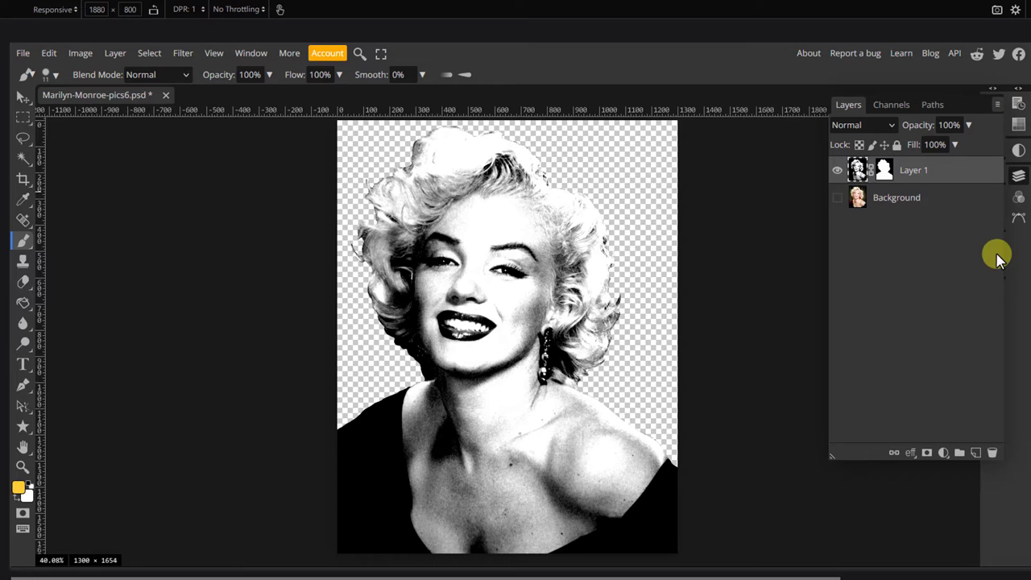
Add Layer 2 beneath Layer 1 and fill the figure's mask selection with yellow
key("ctrl")
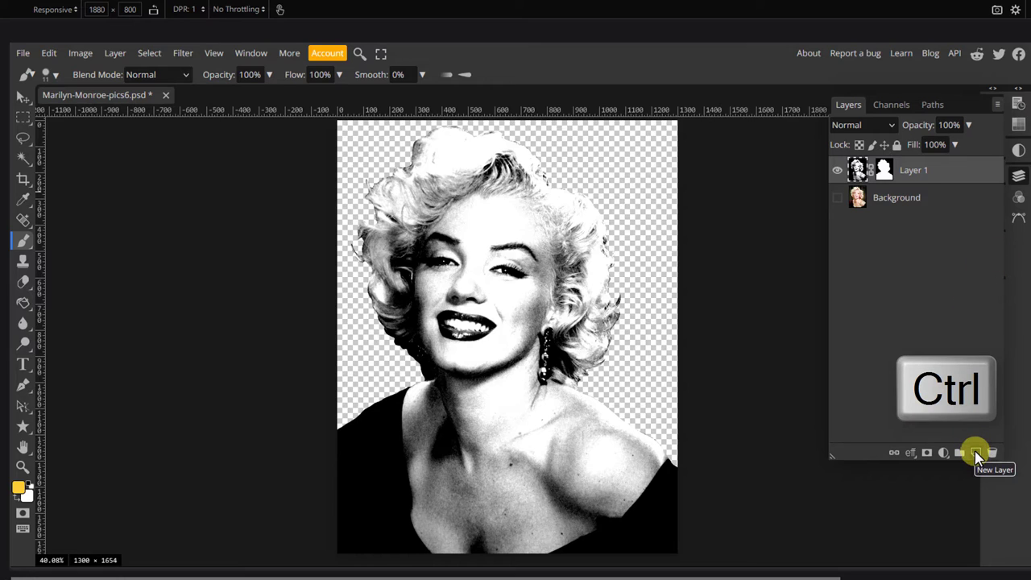
left_click(975, 454, "ctrl")
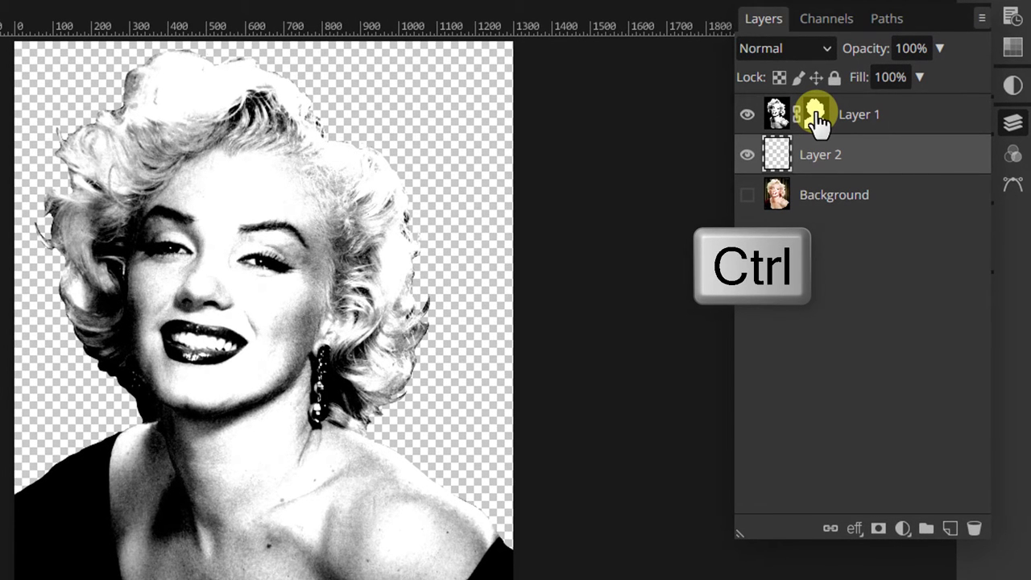
left_click(816, 117, "ctrl")
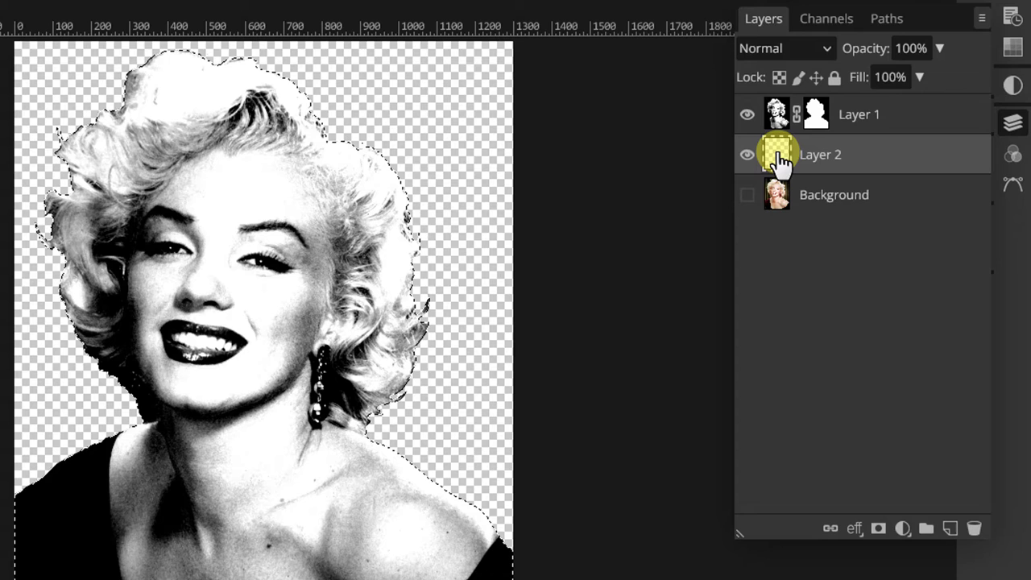
key("alt+Delete")
Set Layer 1's blend mode to Multiply and add an empty Layer 3 above Layer 2
left_click(781, 113)
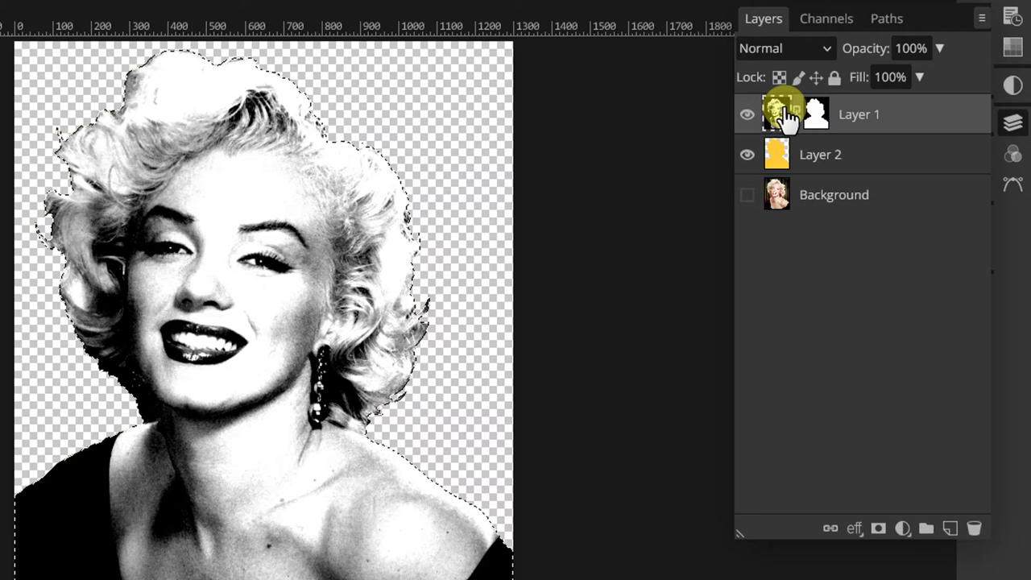
left_click(779, 45)
left_click(772, 181)
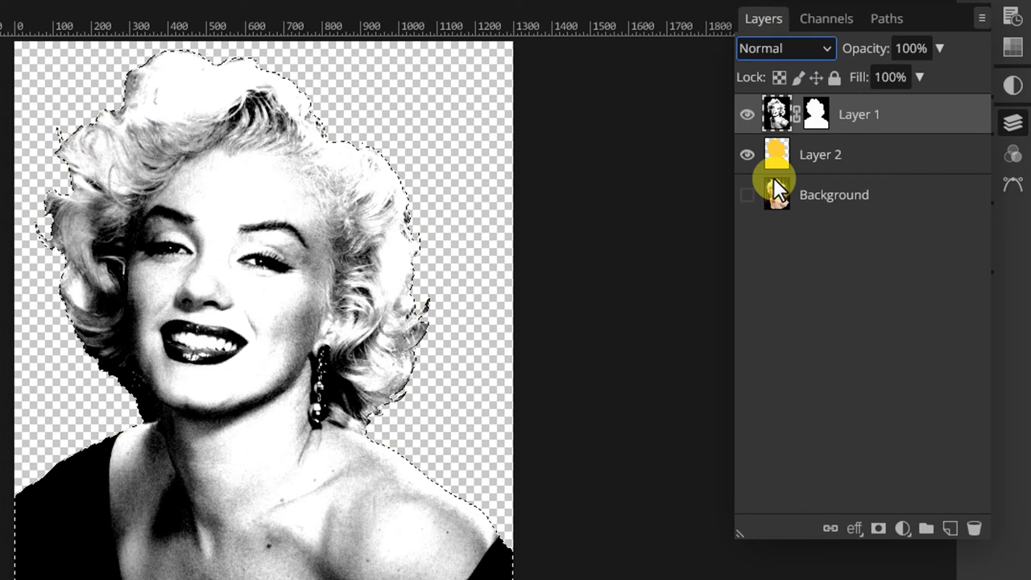
left_click(822, 157)
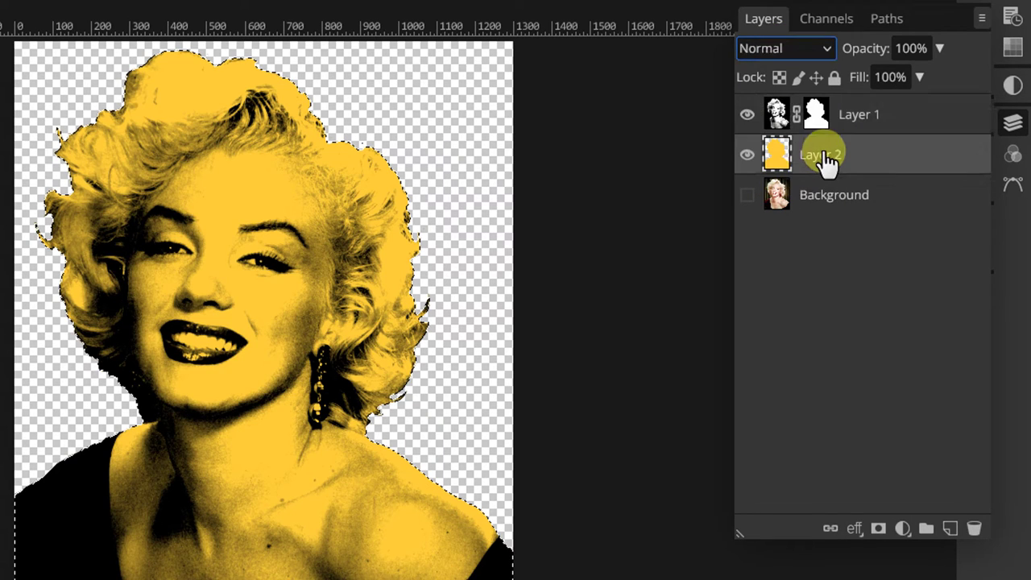
left_click(950, 528)
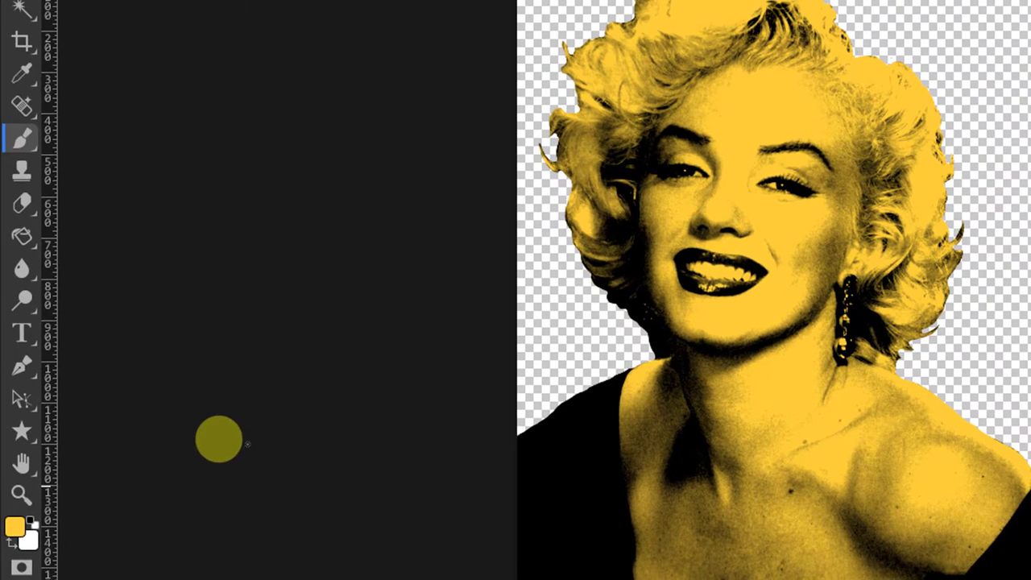
Set the foreground colour to hex ffb9b9 in the colour picker
left_click(15, 527)
left_click(528, 298)
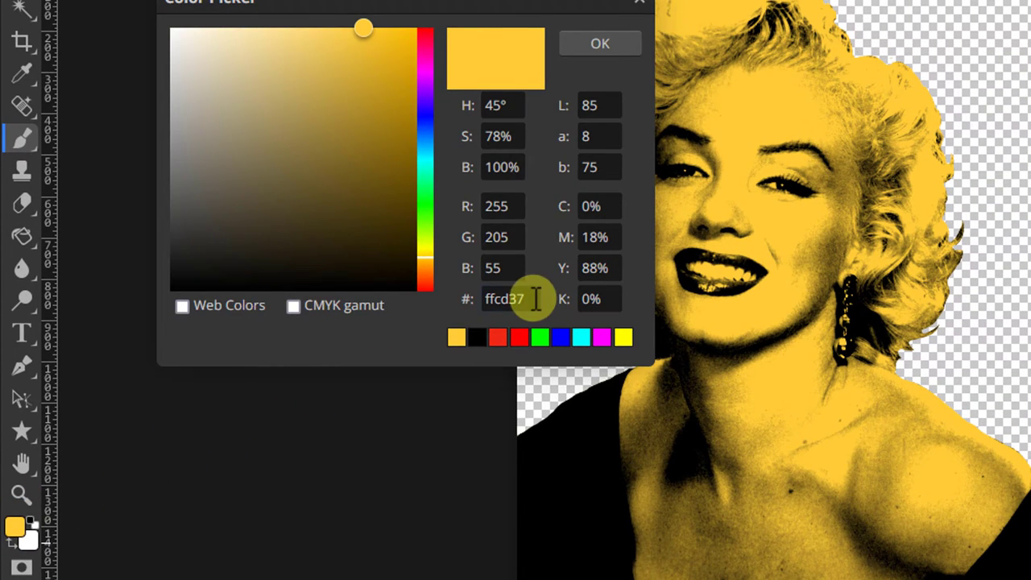
type("ff")
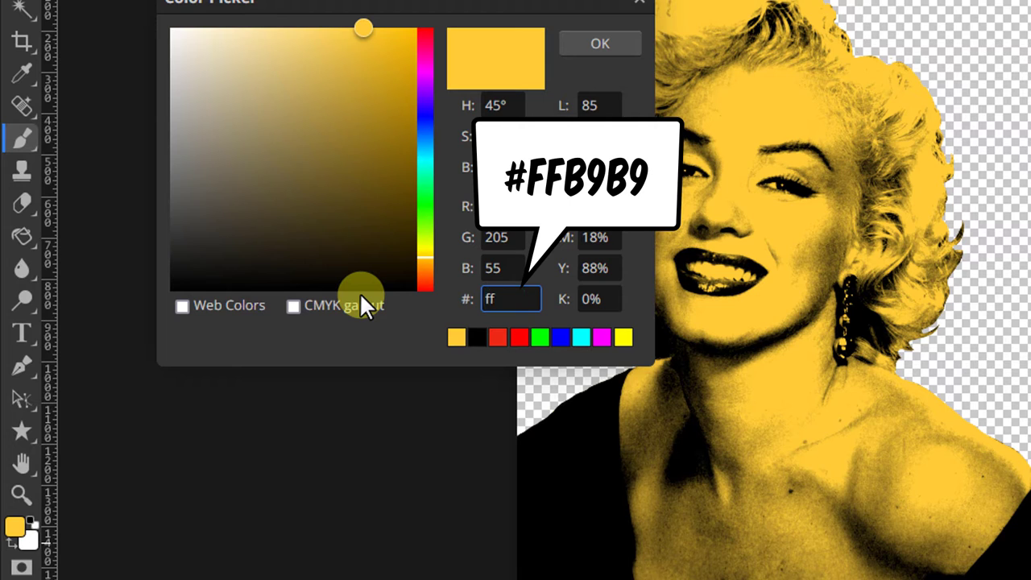
type("b9b9")
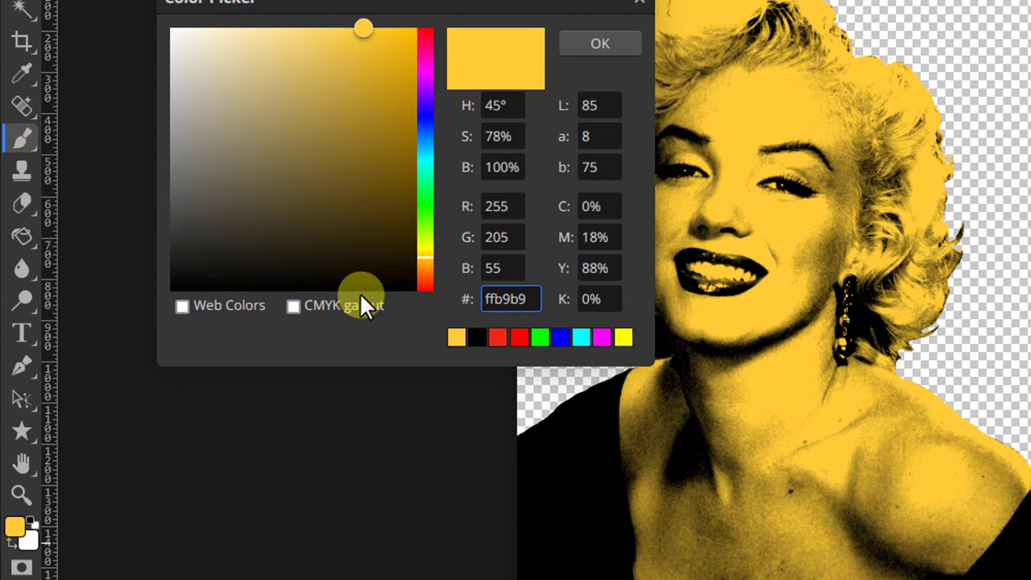
left_click(540, 153)
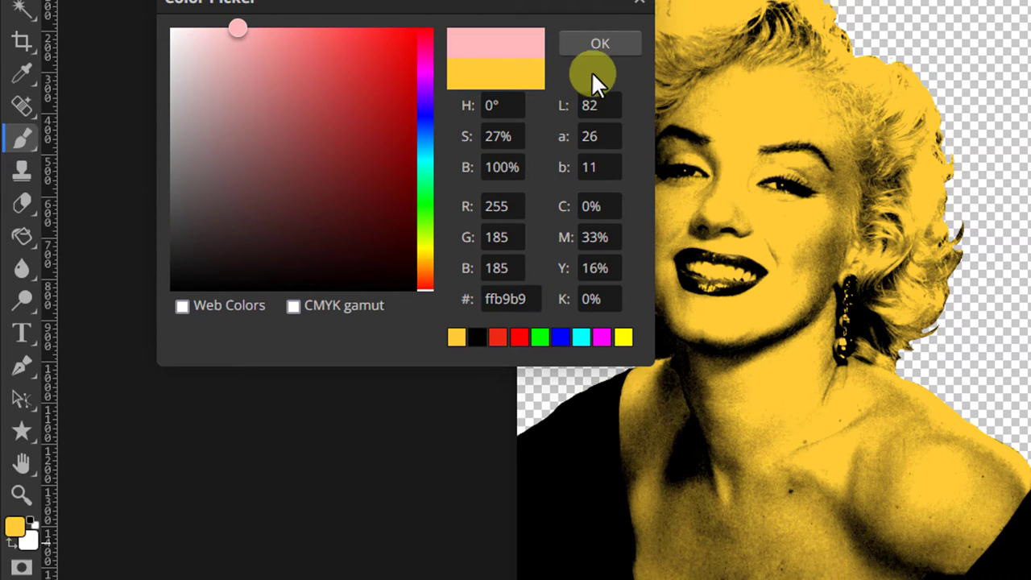
left_click(602, 41)
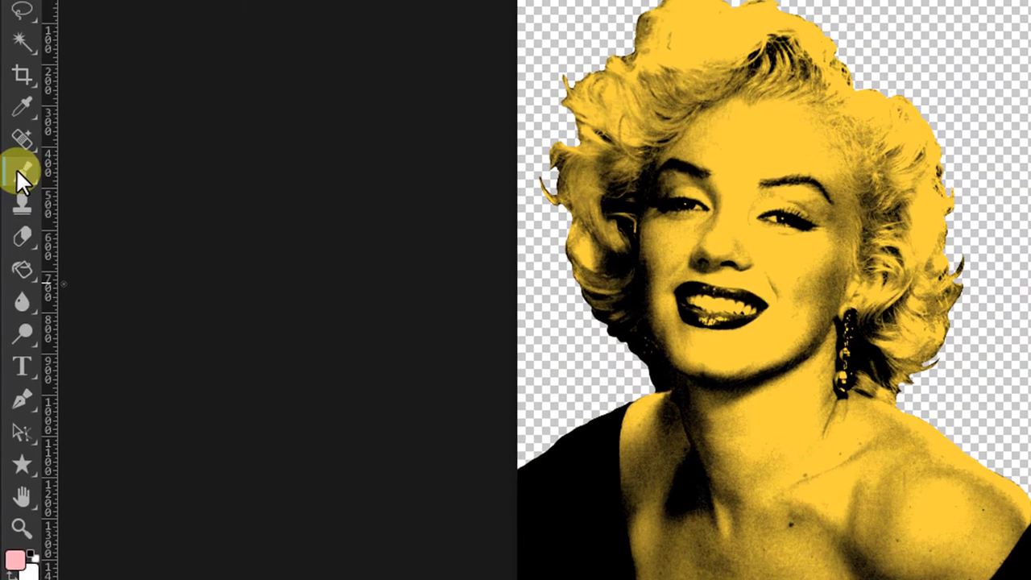
Keep the Brush tool active and enlarge it to 47 px
right_click(22, 140)
left_click(108, 143)
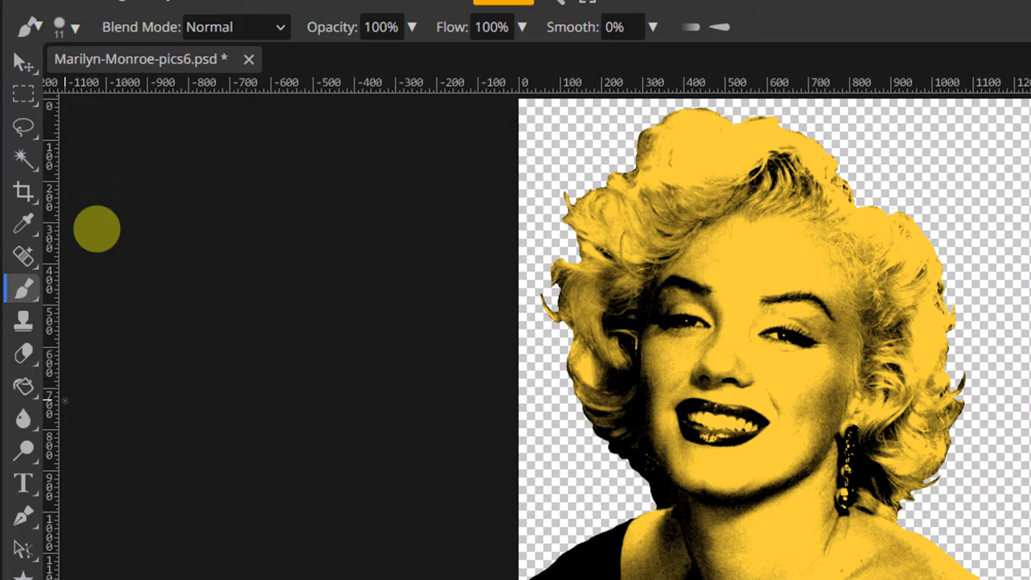
left_click(64, 23)
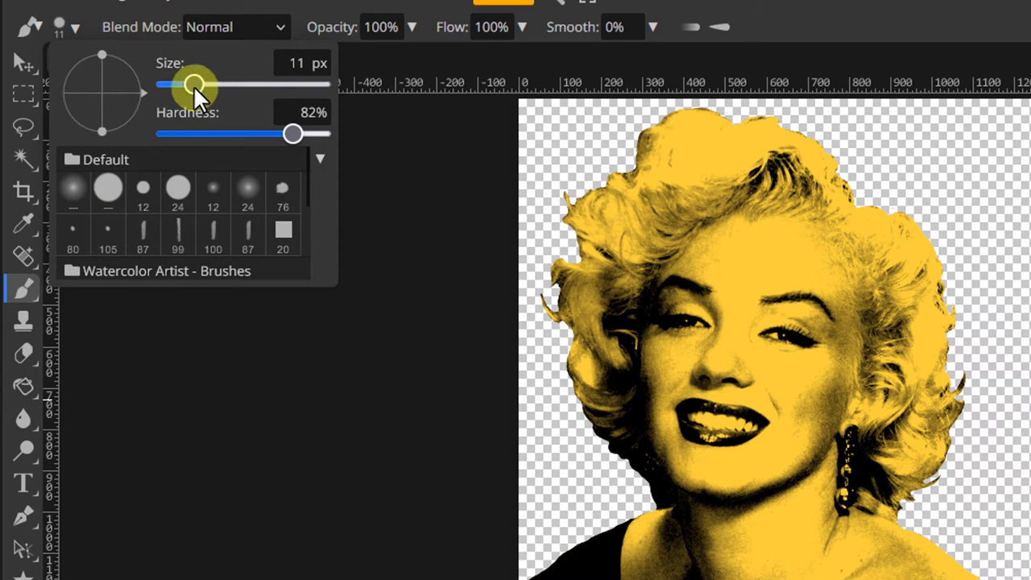
left_click_drag(193, 85, 215, 84)
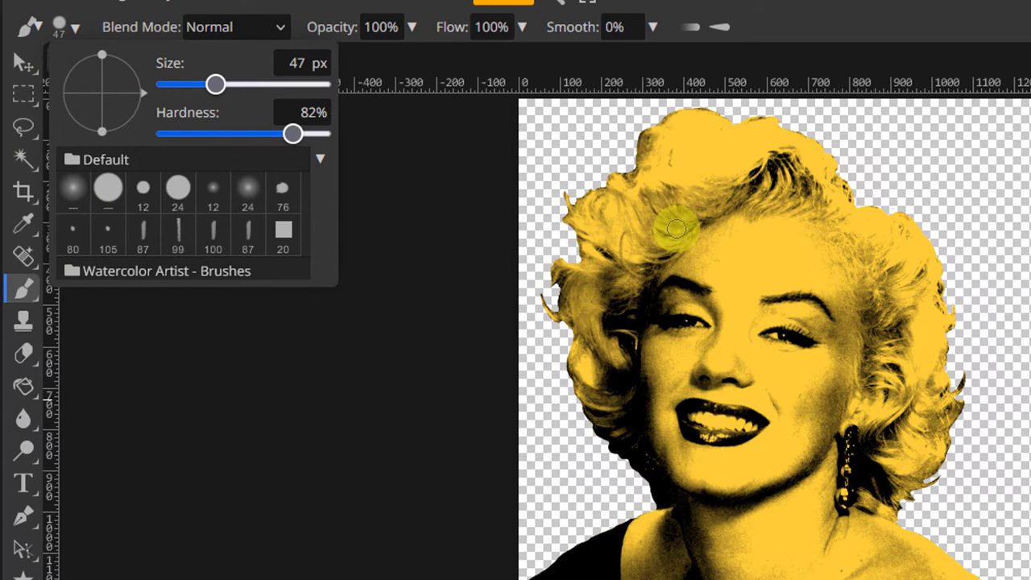
left_click(756, 163)
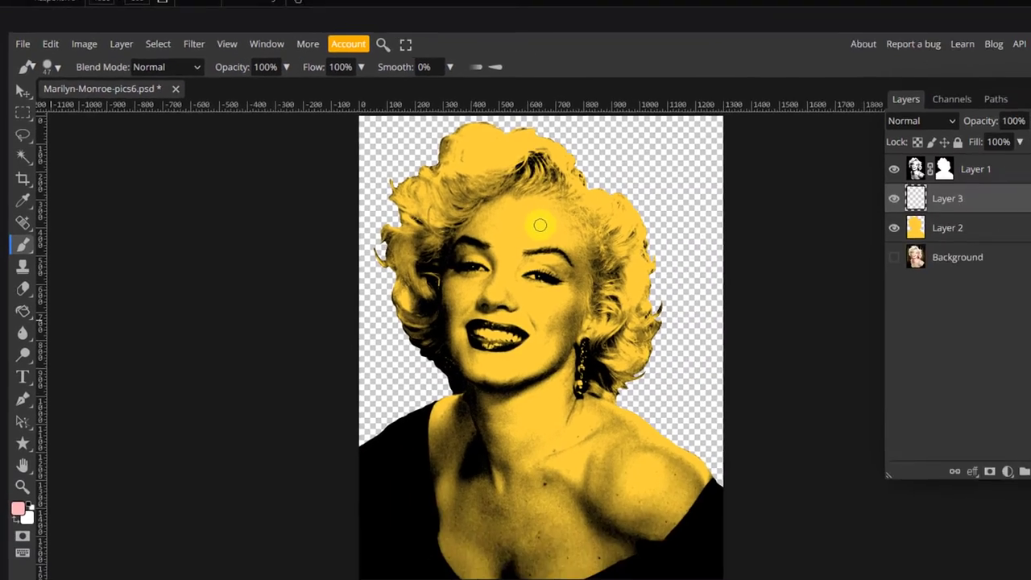
Paint pink along the hairline and down the face edge on Layer 3
scroll(540, 225, "up", 6)
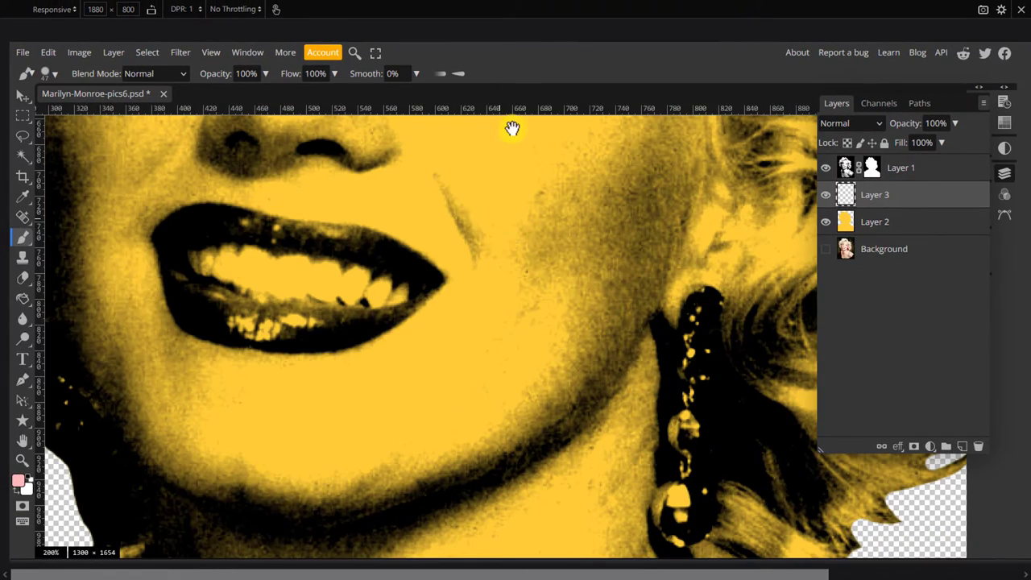
left_click_drag(522, 262, 531, 425)
left_click_drag(495, 222, 553, 462)
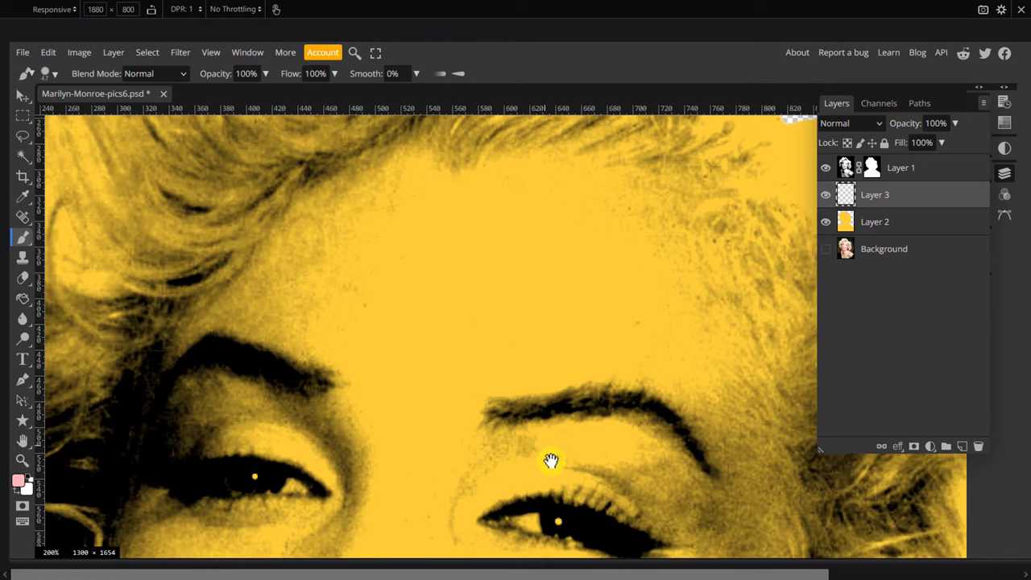
left_click_drag(527, 244, 537, 284)
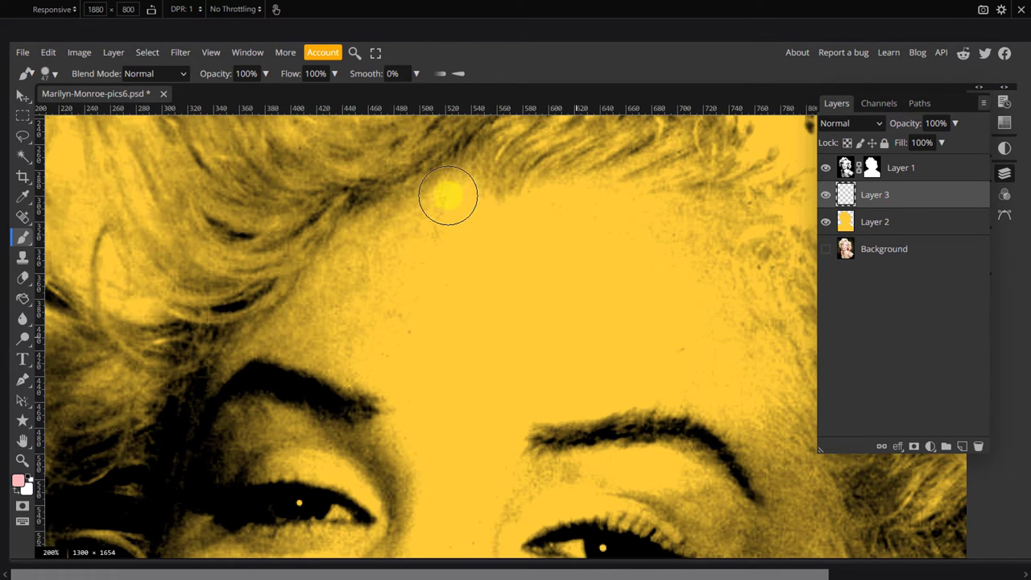
mouse_move(448, 196)
left_mouse_down()
mouse_move(372, 230)
mouse_move(329, 281)
left_mouse_up()
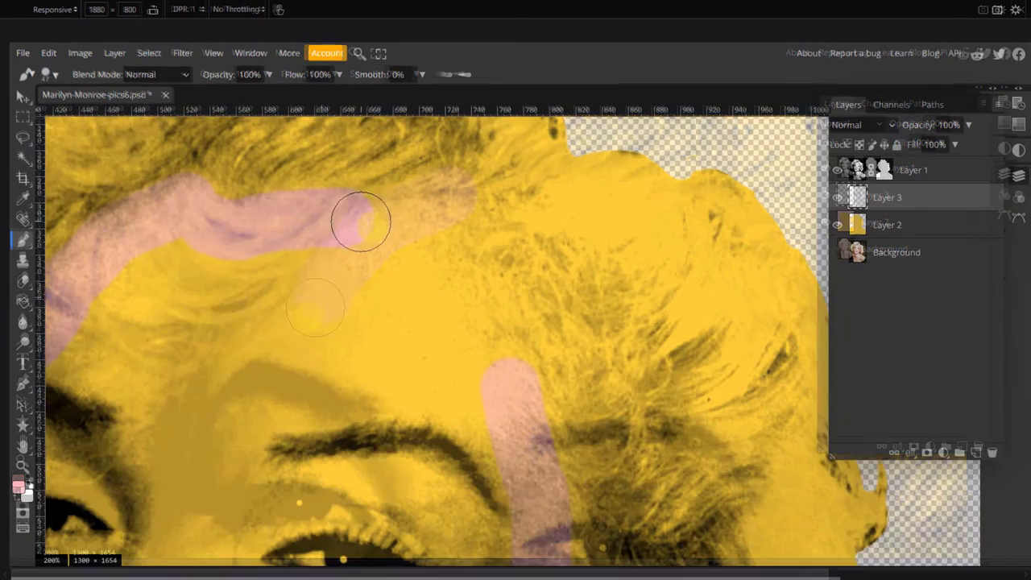
mouse_move(362, 223)
left_mouse_down()
mouse_move(439, 261)
mouse_move(500, 365)
left_mouse_up()
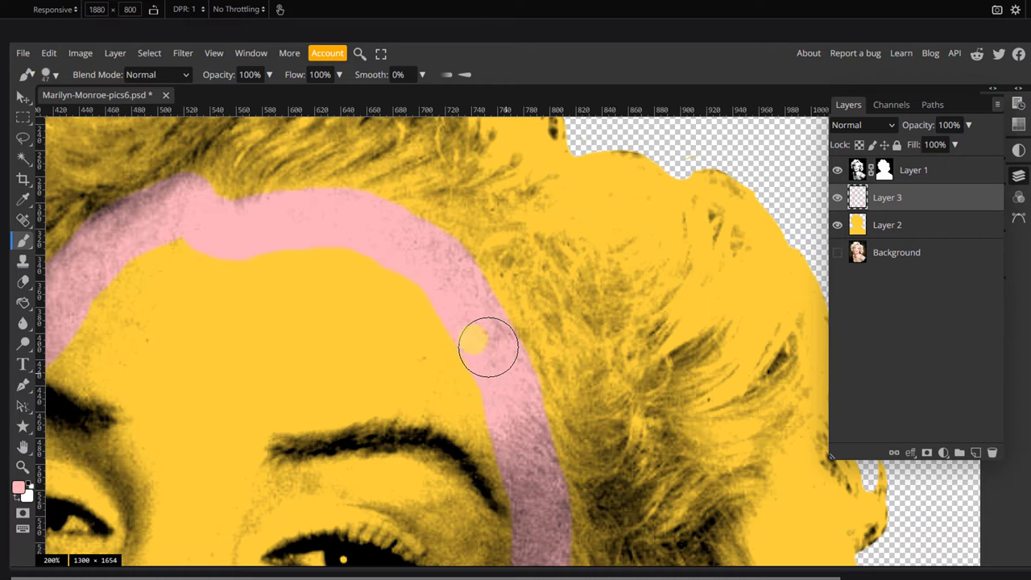
Cover the leftover yellow outline with pink brush strokes, then fit the portrait in view
mouse_move(295, 345)
left_mouse_down()
mouse_move(502, 233)
mouse_move(511, 270)
left_mouse_up()
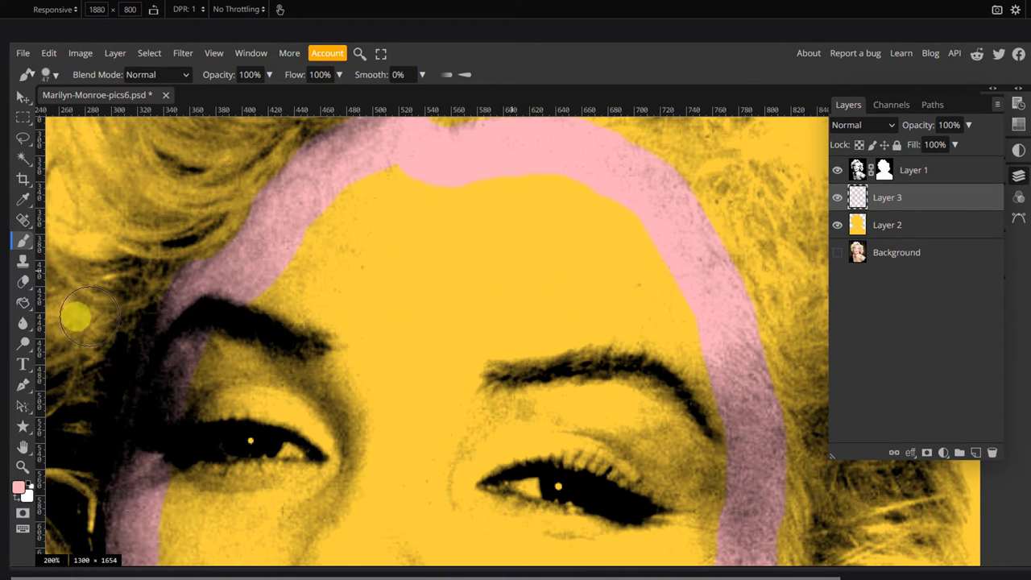
left_click(22, 306)
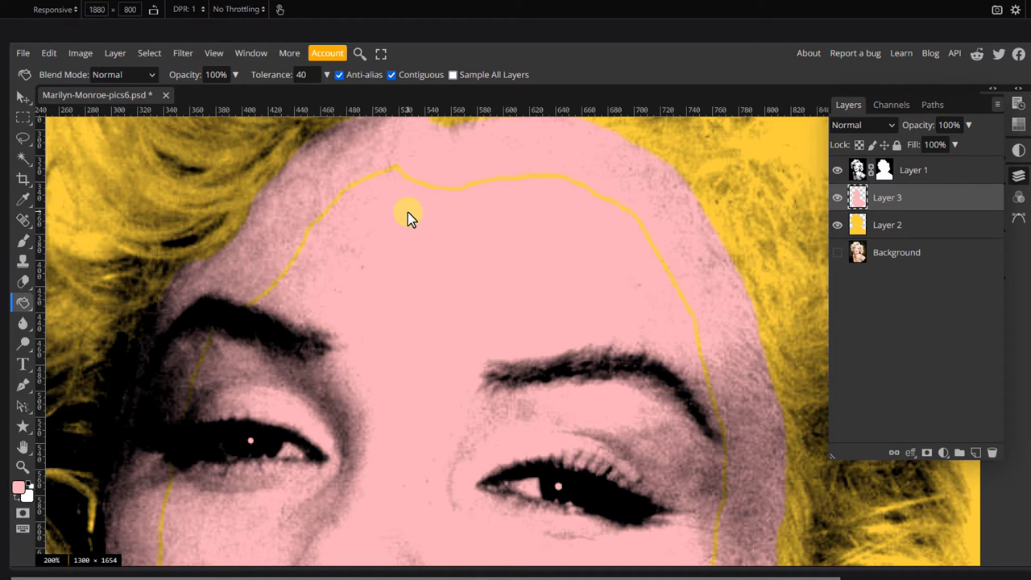
left_click(23, 240)
mouse_move(379, 176)
left_mouse_down()
mouse_move(357, 212)
mouse_move(252, 299)
mouse_move(248, 334)
left_mouse_up()
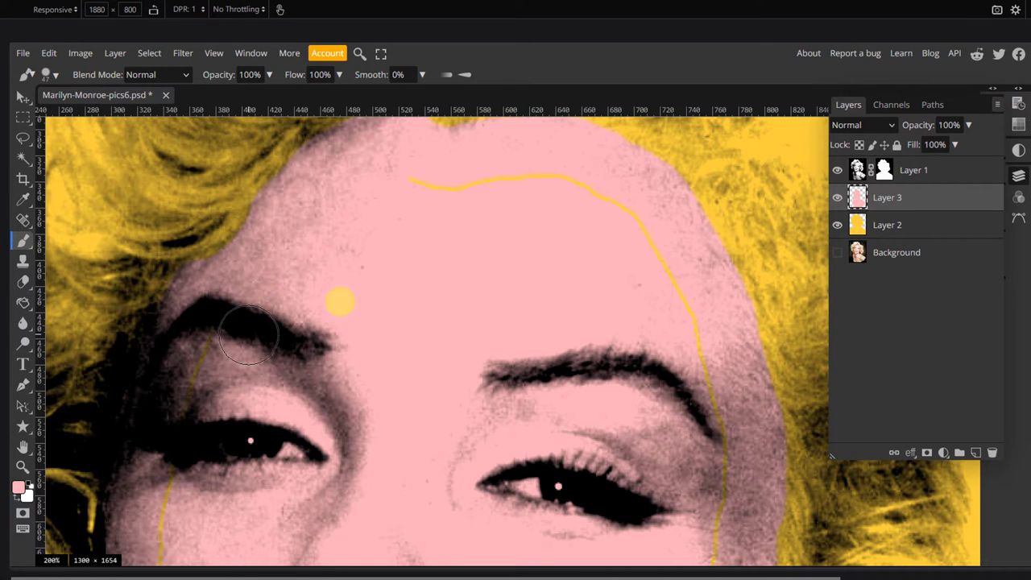
scroll(512, 190, "down", 5)
scroll(513, 191, "left", 3)
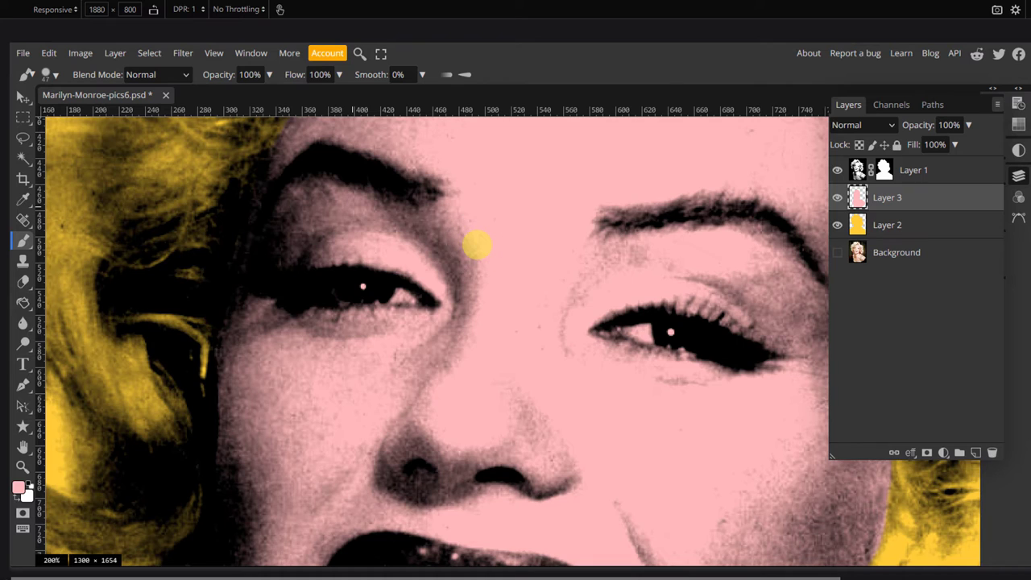
key("ctrl+0")
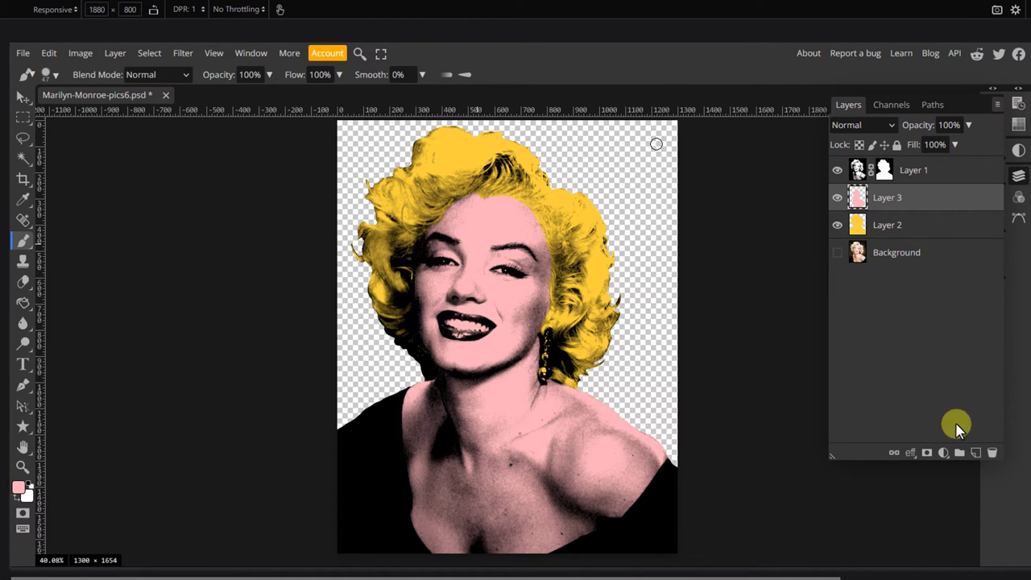
Add a new layer above the pink skin and pick light blue from Swatches
left_click(975, 453)
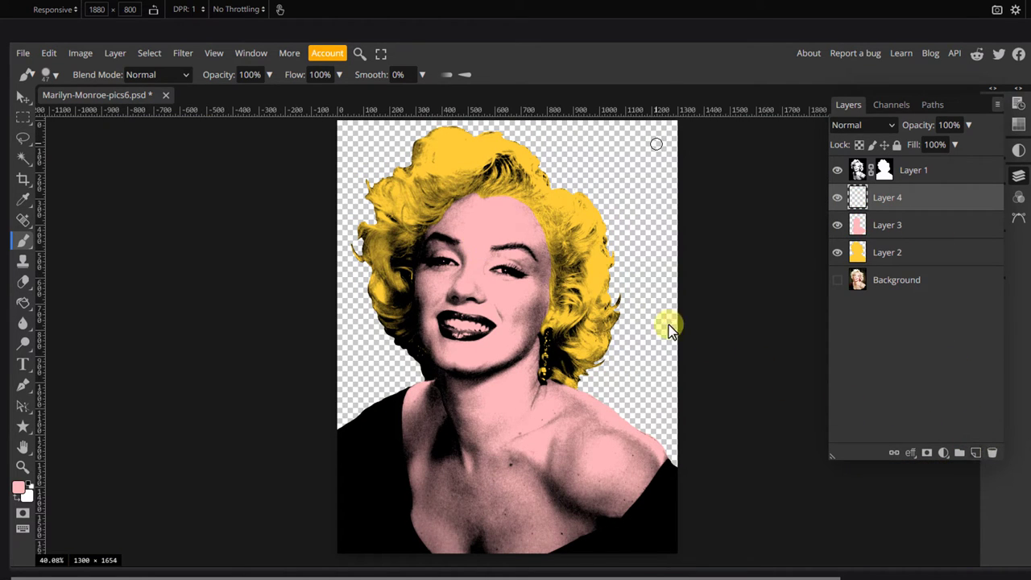
scroll(587, 207, "up", 10)
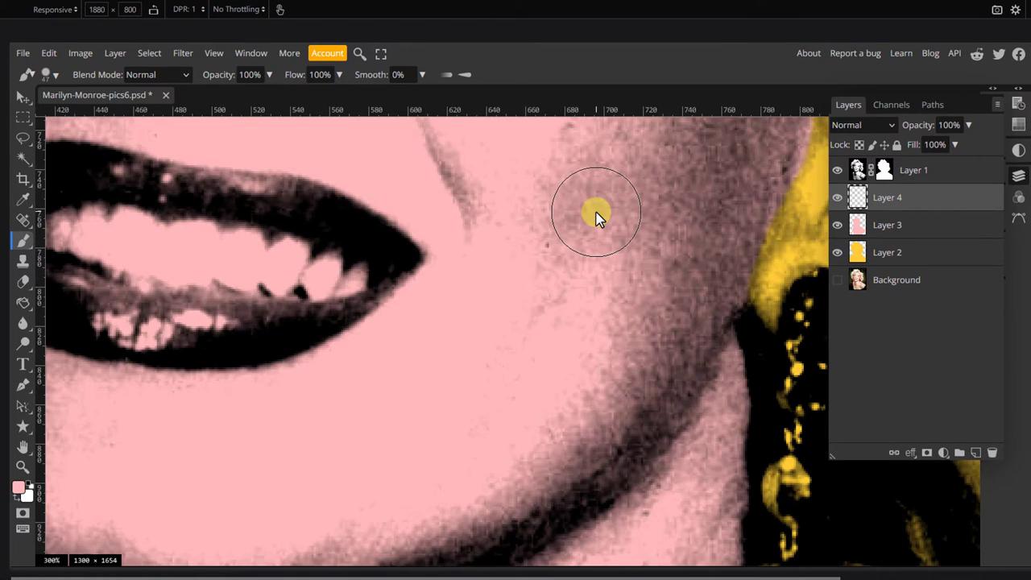
left_click_drag(601, 140, 605, 469)
left_click_drag(577, 232, 537, 362)
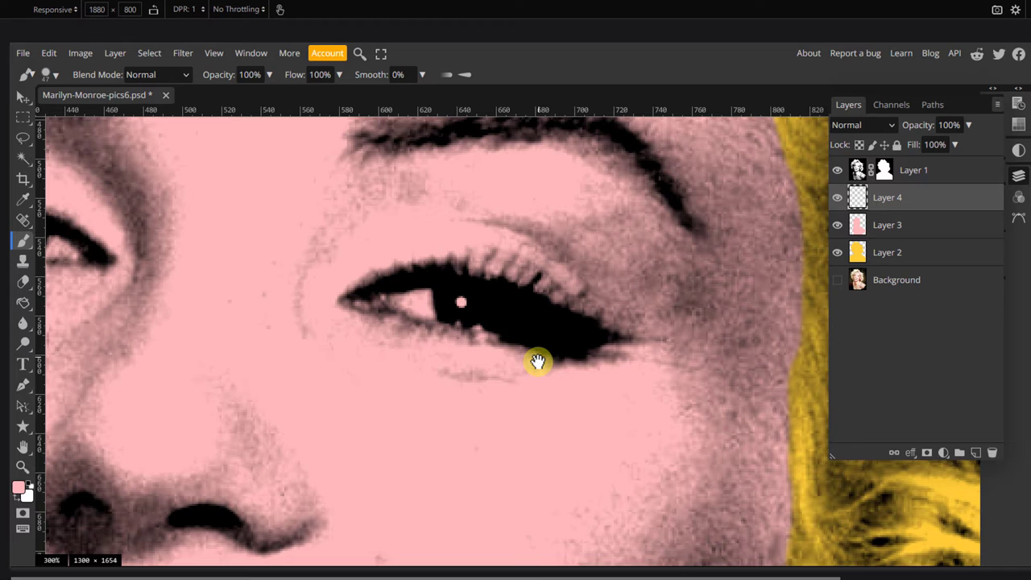
left_click(1018, 177)
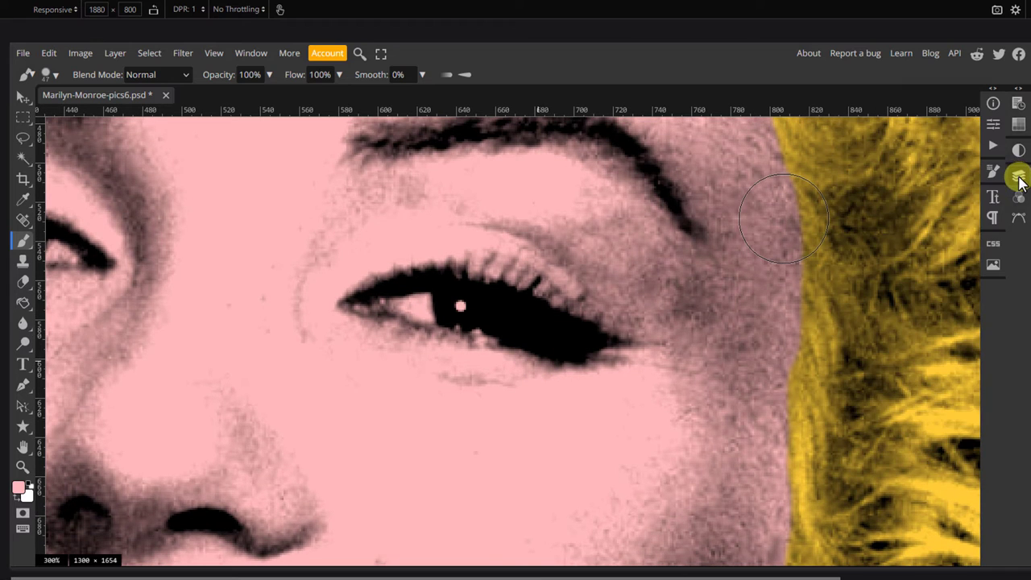
left_click(1018, 124)
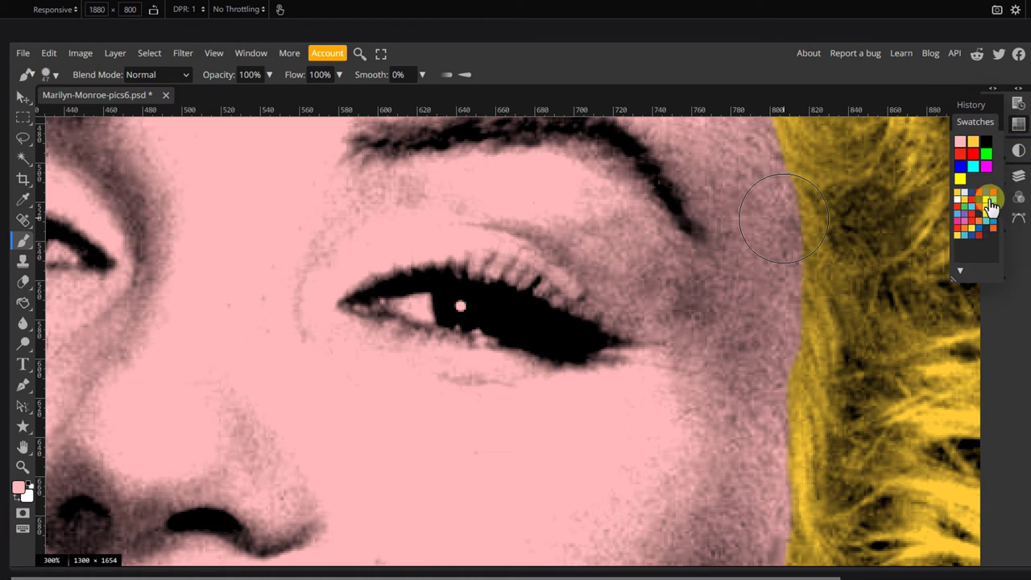
left_click(958, 216)
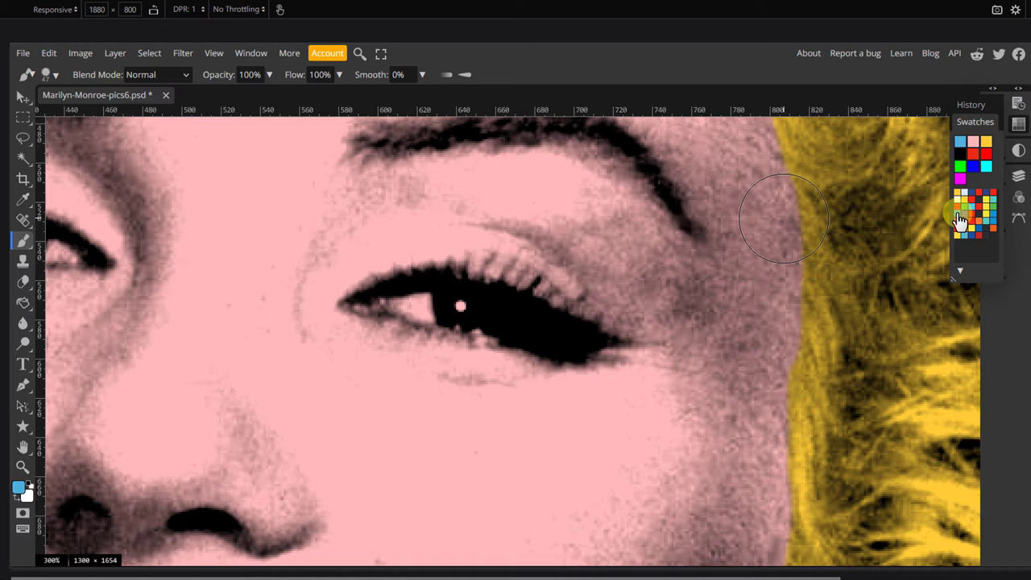
left_click(1016, 128)
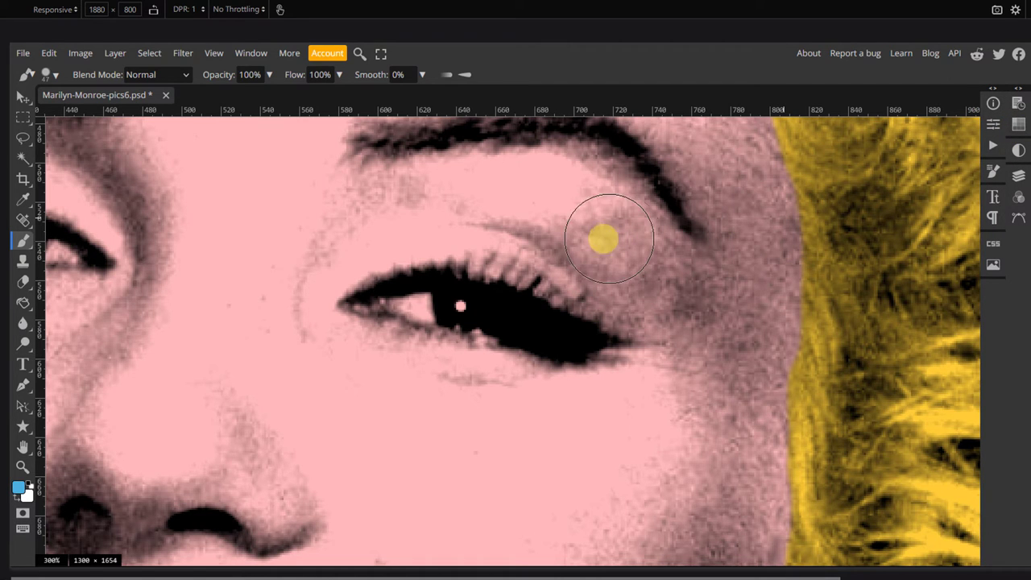
Paint light-blue eyeshadow on both upper eyelids, using a 12 px brush for the second
mouse_move(347, 264)
left_mouse_down()
mouse_move(421, 222)
mouse_move(577, 244)
mouse_move(632, 315)
mouse_move(379, 233)
left_mouse_up()
scroll(598, 395, "left", 6)
scroll(598, 395, "up", 1)
left_click(50, 74)
left_click_drag(138, 125, 125, 125)
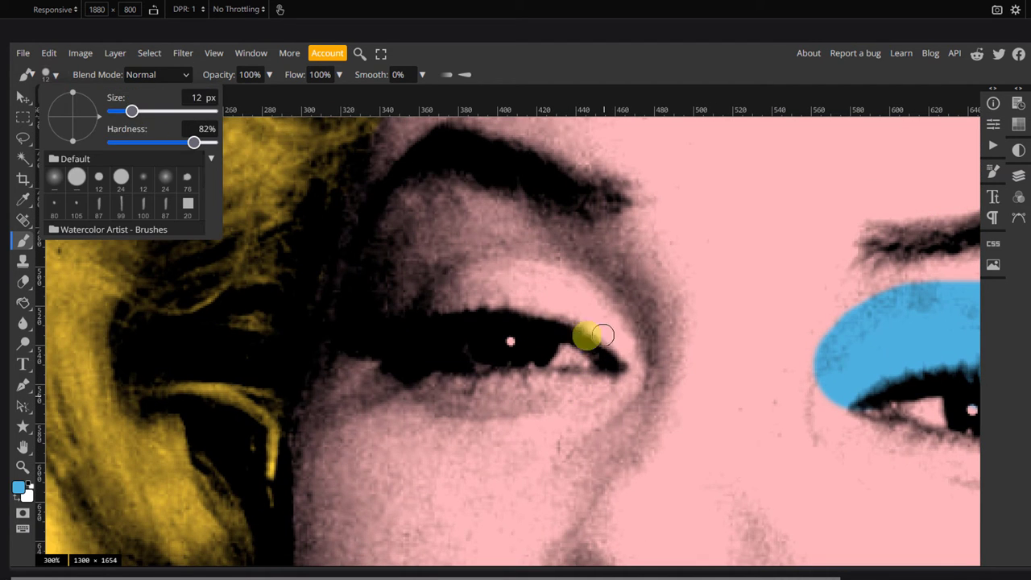
mouse_move(625, 364)
left_mouse_down()
mouse_move(558, 263)
mouse_move(425, 263)
mouse_move(406, 315)
mouse_move(583, 325)
mouse_move(566, 301)
mouse_move(427, 273)
mouse_move(483, 277)
mouse_move(589, 319)
mouse_move(469, 269)
mouse_move(489, 292)
mouse_move(531, 302)
mouse_move(451, 248)
mouse_move(397, 287)
mouse_move(387, 311)
mouse_move(394, 261)
mouse_move(433, 243)
mouse_move(491, 241)
left_mouse_up()
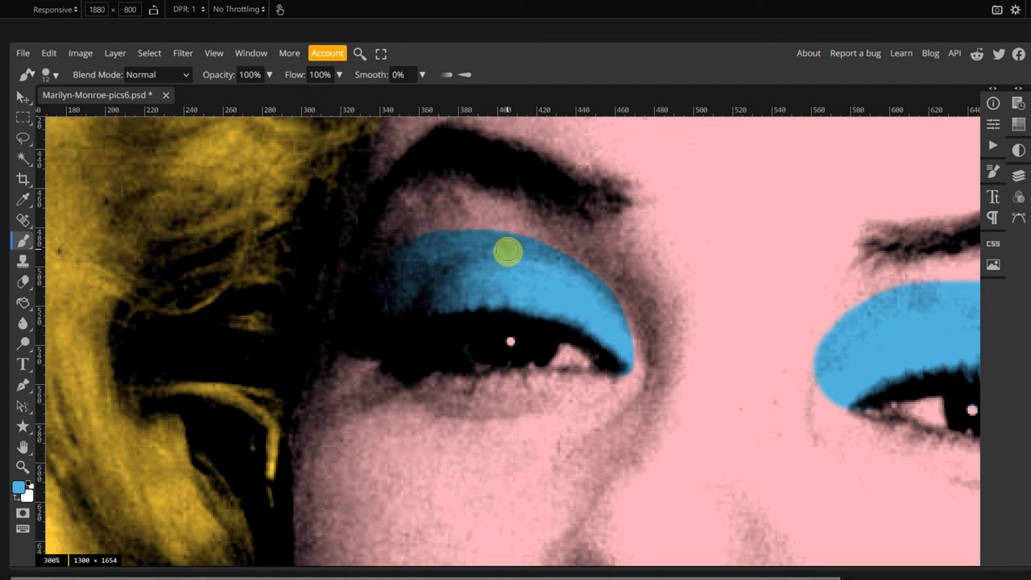
key("ctrl+0")
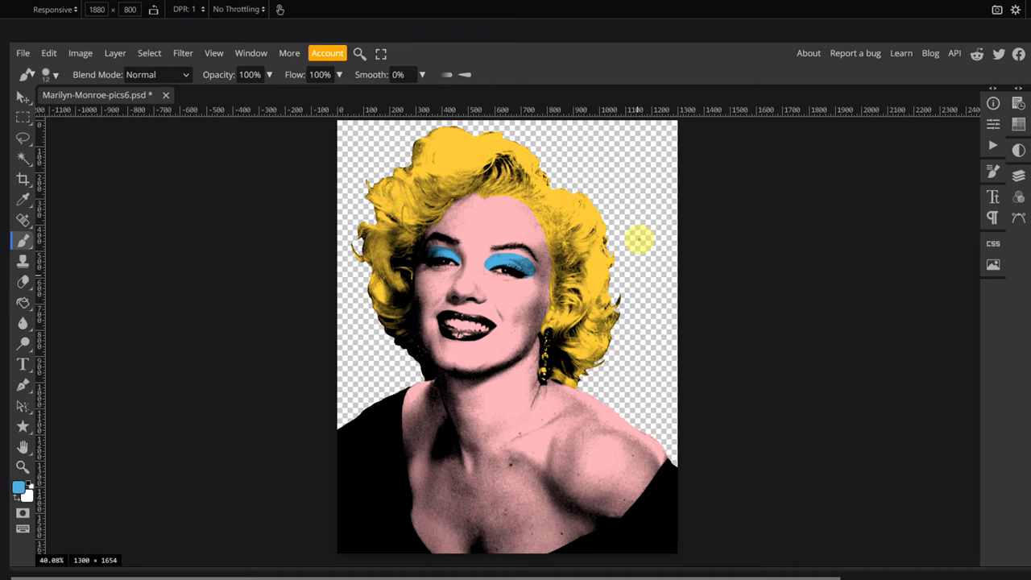
Add Layer 5 and make white the painting colour
left_click(1019, 176)
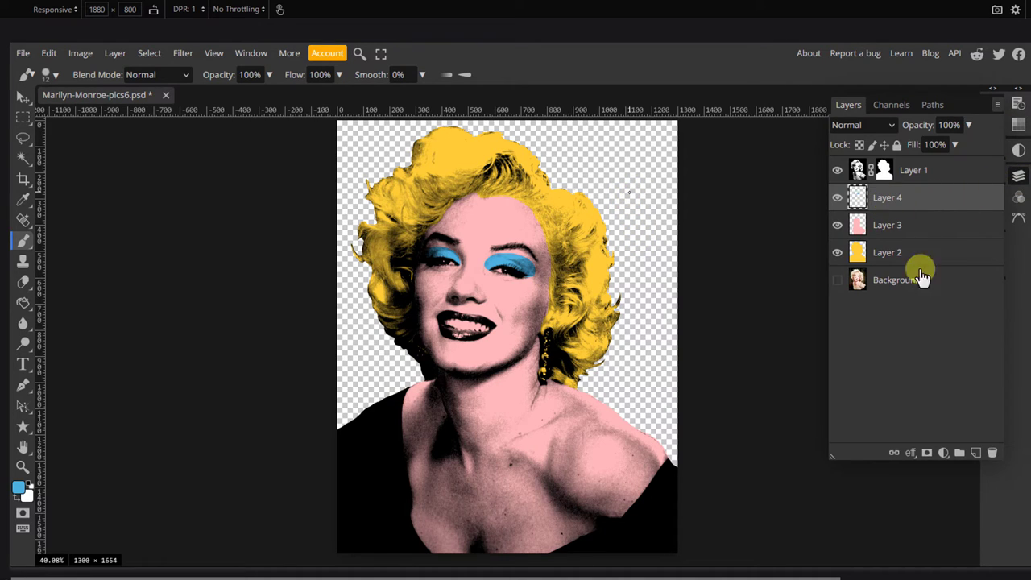
left_click(974, 453)
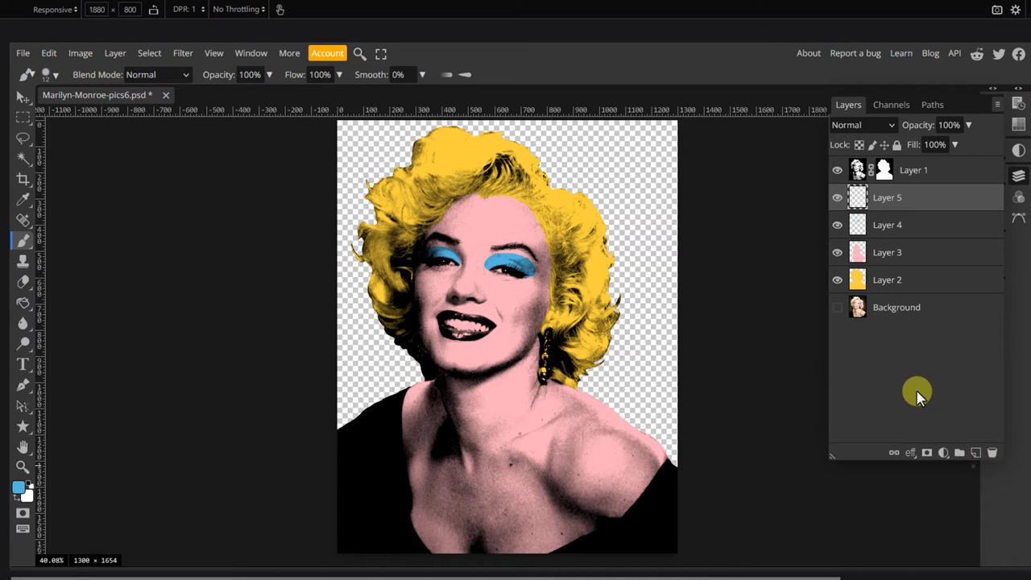
left_click(1016, 174)
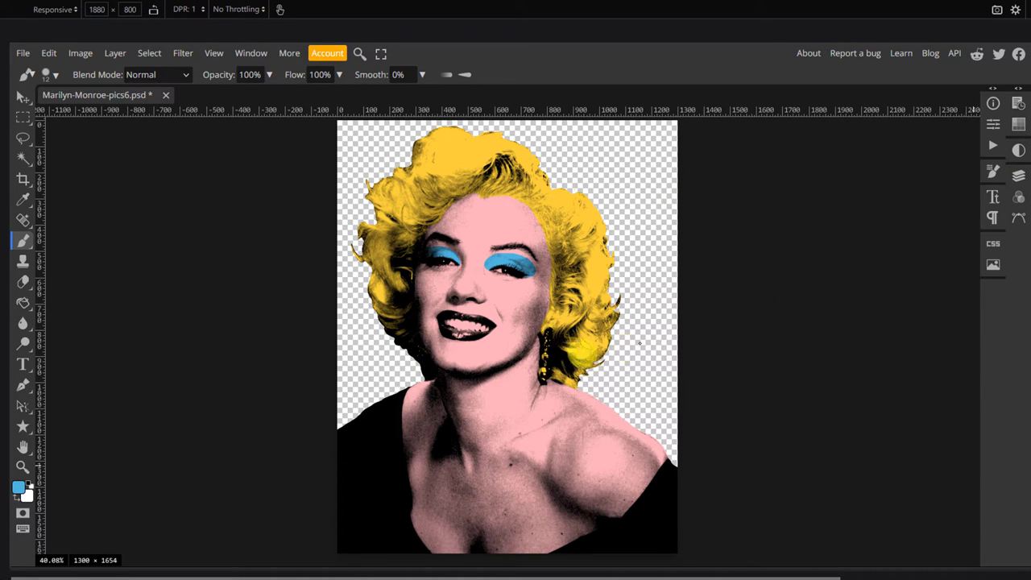
scroll(507, 326, "up", 6)
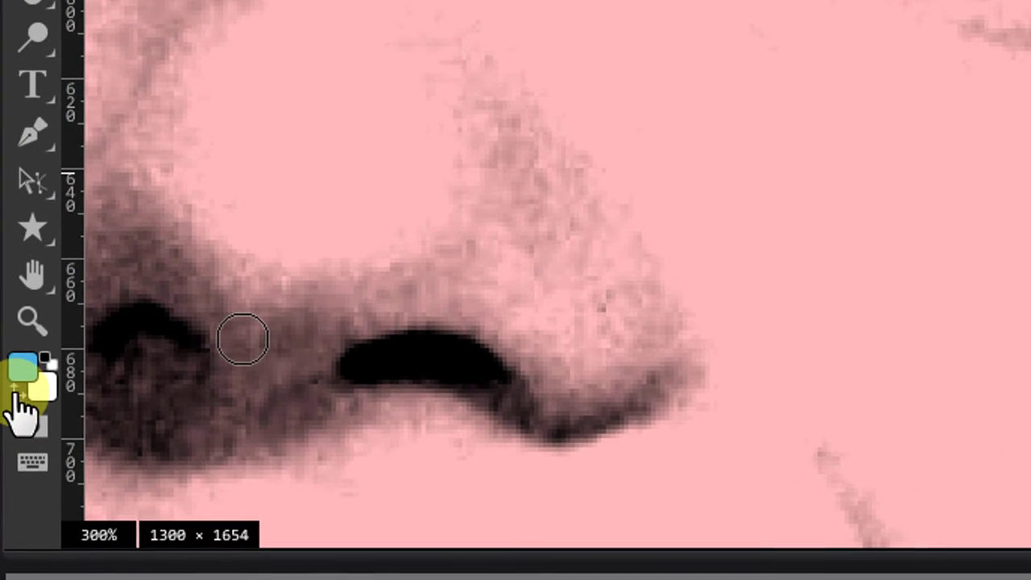
left_click(16, 409)
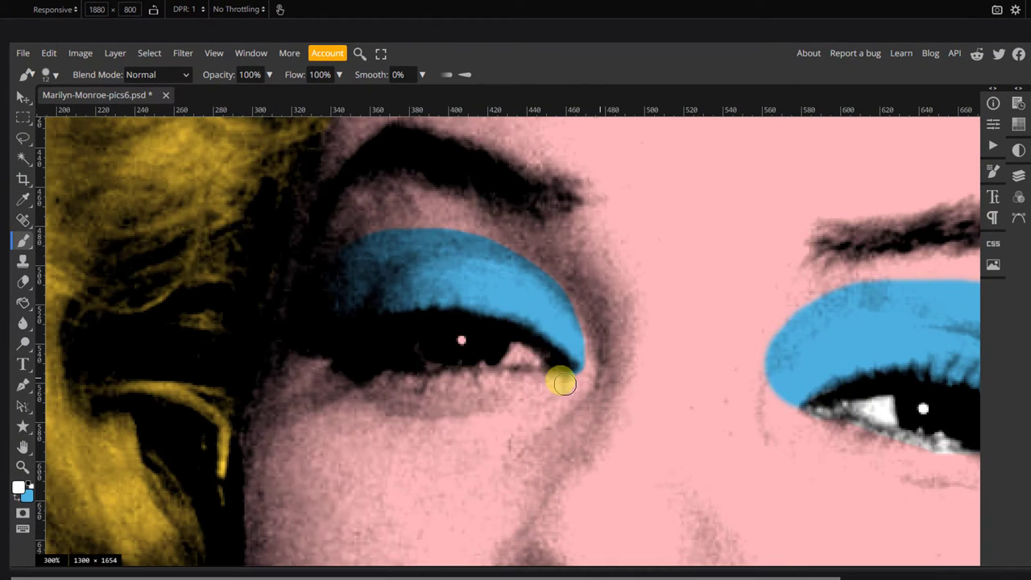
Paint the whites of the eyes, the teeth and the drop earring white
mouse_move(564, 384)
left_mouse_down()
mouse_move(544, 359)
mouse_move(417, 357)
mouse_move(478, 337)
mouse_move(515, 348)
mouse_move(405, 345)
left_mouse_up()
mouse_move(667, 425)
left_mouse_down()
mouse_move(576, 333)
mouse_move(505, 335)
mouse_move(405, 319)
mouse_move(414, 301)
mouse_move(322, 286)
mouse_move(423, 306)
mouse_move(515, 308)
mouse_move(400, 288)
mouse_move(508, 309)
left_mouse_up()
left_click_drag(725, 441, 381, 205)
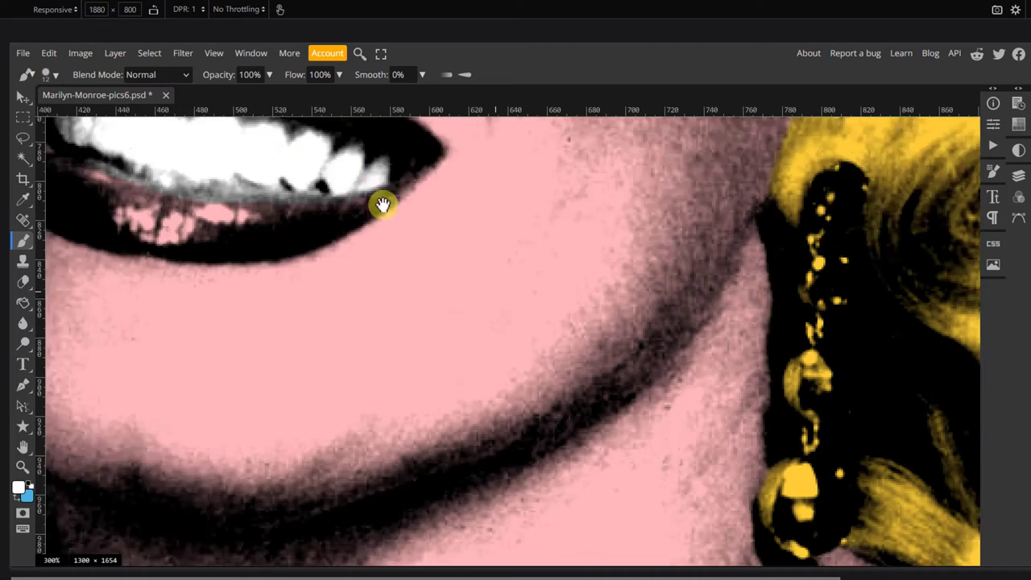
left_click_drag(665, 398, 423, 249)
left_click_drag(561, 387, 416, 471)
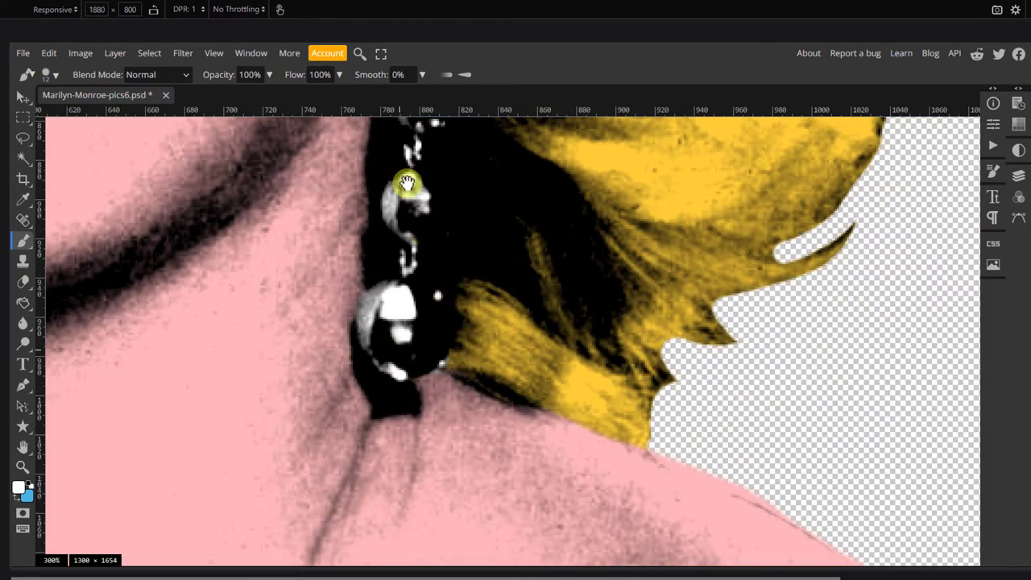
left_click_drag(402, 173, 430, 378)
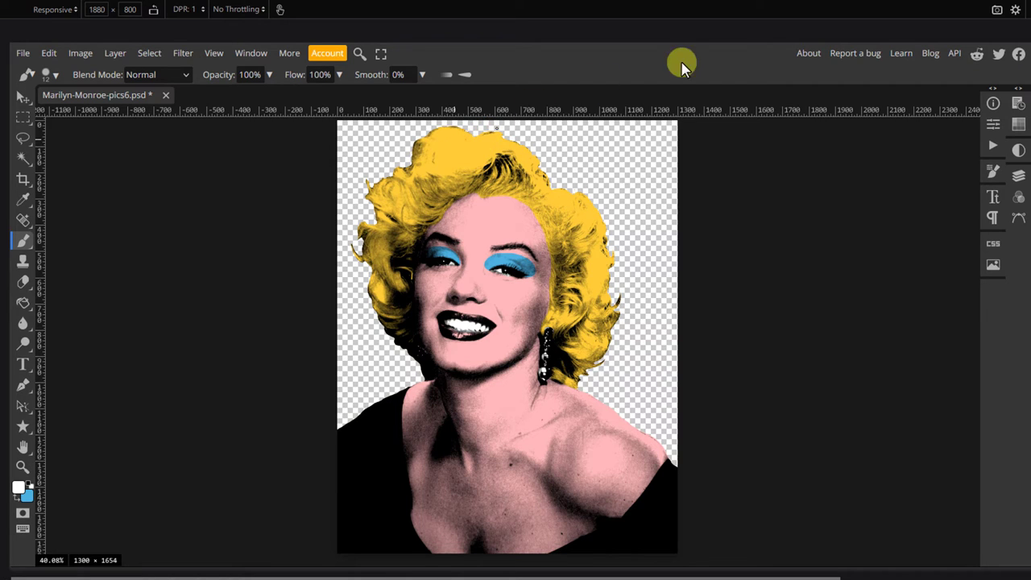
left_click(1018, 176)
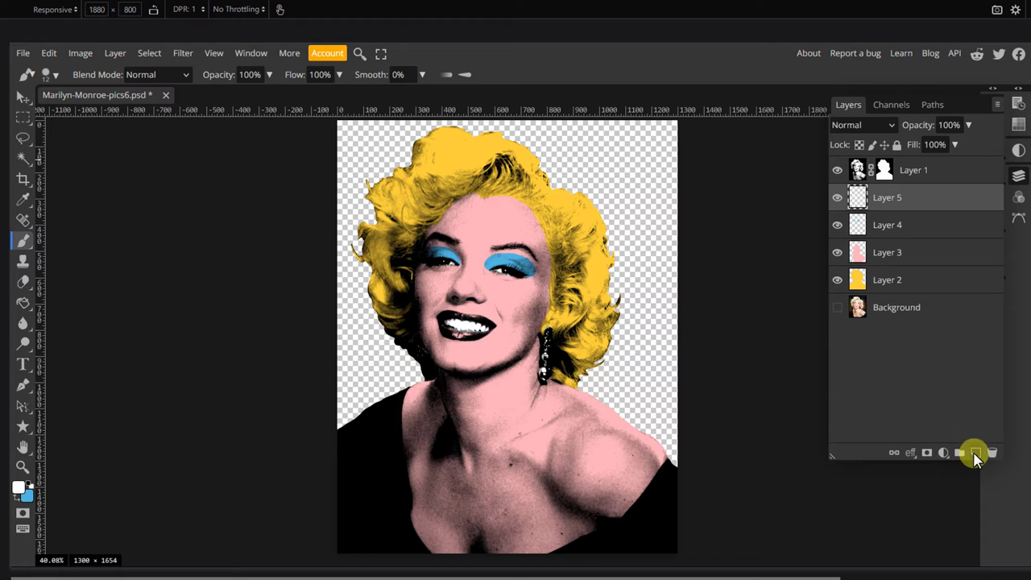
Choose red from Swatches, paint both lips red, and fit the portrait in view
left_click(1017, 177)
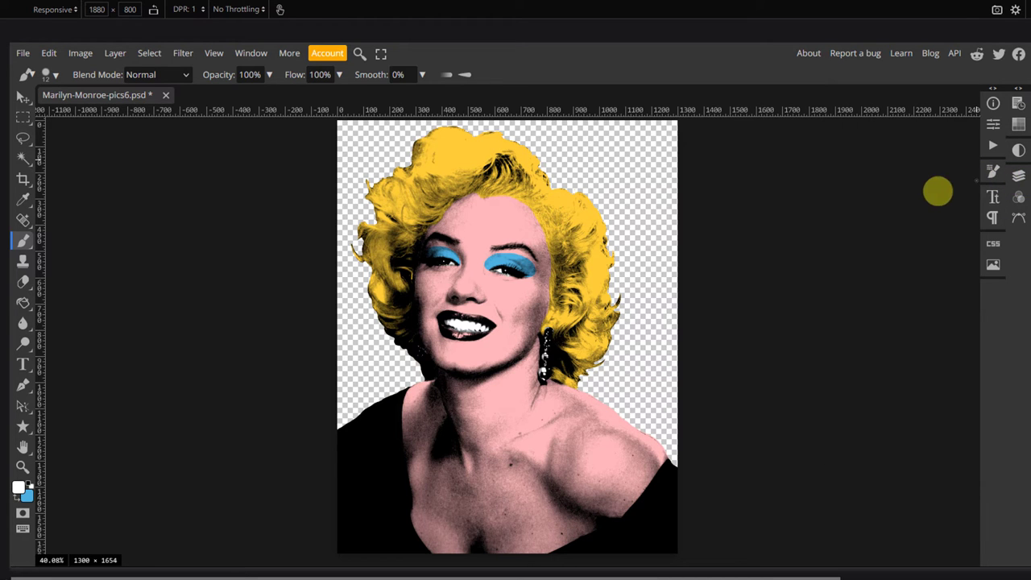
scroll(475, 322, "up", 10)
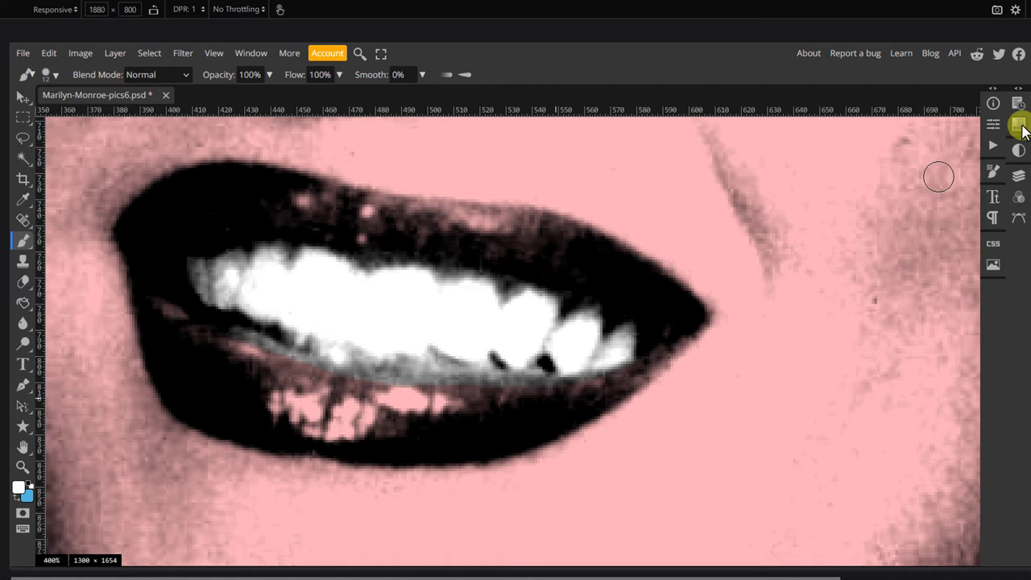
left_click(1019, 127)
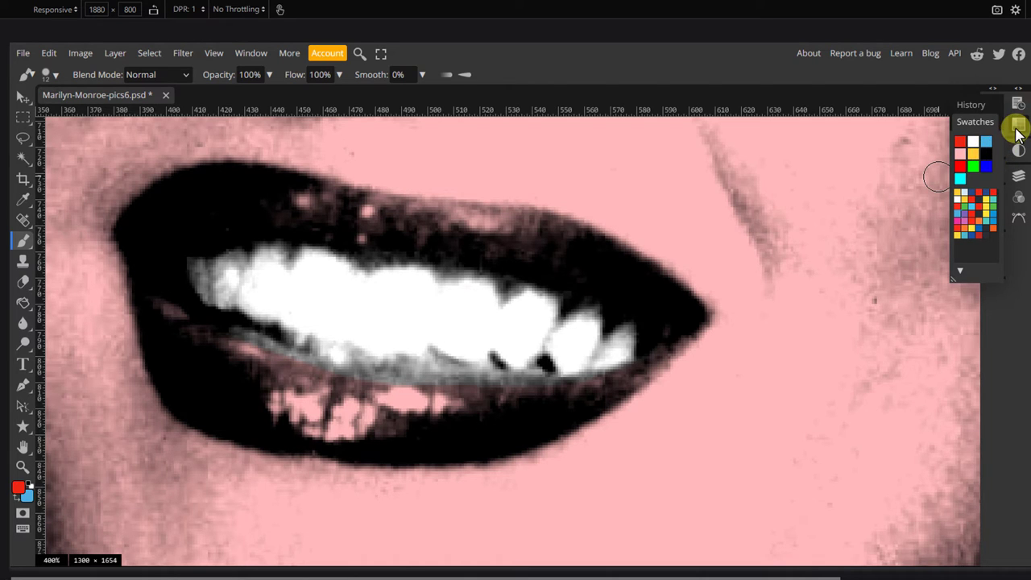
left_click(1018, 124)
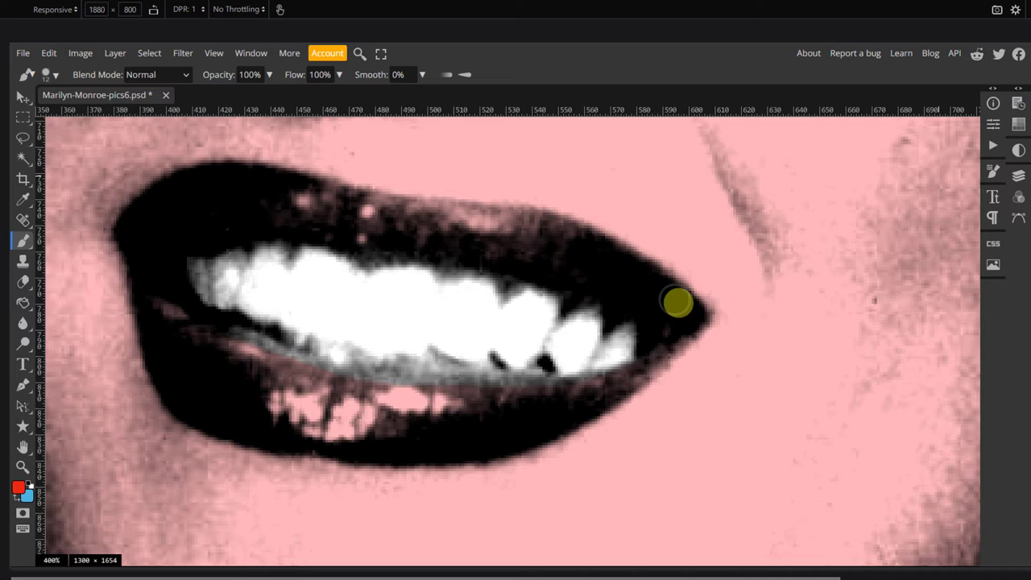
mouse_move(697, 312)
left_mouse_down()
mouse_move(579, 236)
mouse_move(517, 218)
left_mouse_up()
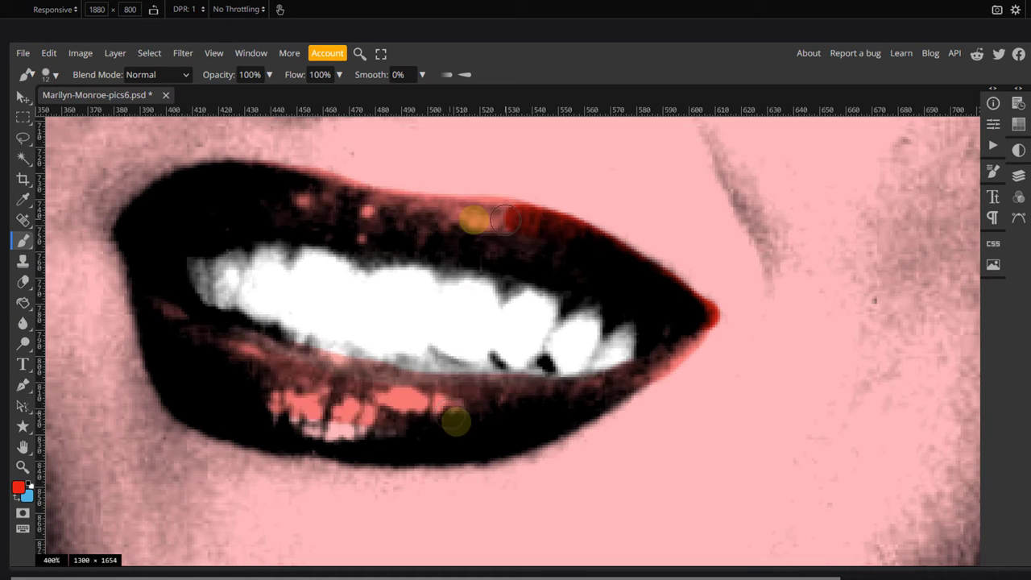
mouse_move(453, 421)
left_mouse_down()
mouse_move(353, 434)
mouse_move(286, 420)
mouse_move(269, 412)
mouse_move(382, 410)
mouse_move(266, 382)
mouse_move(258, 355)
mouse_move(399, 391)
mouse_move(533, 395)
mouse_move(393, 384)
left_mouse_up()
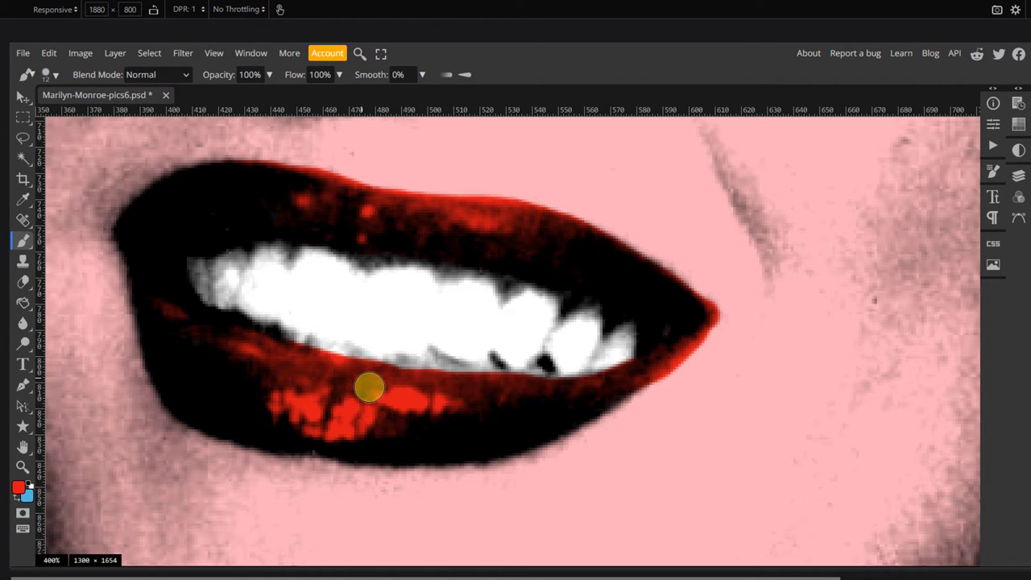
key("ctrl+minus")
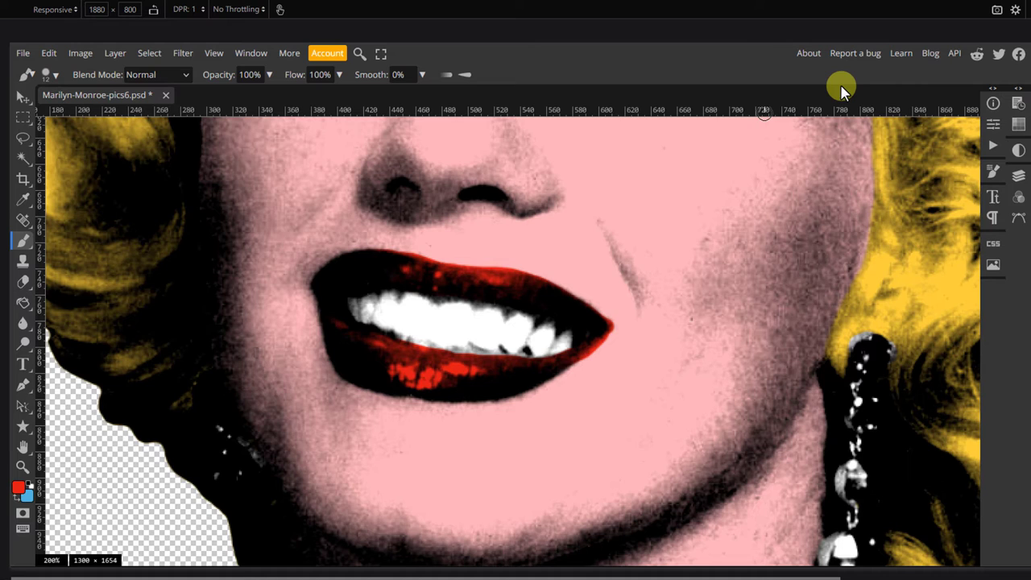
key("ctrl+0")
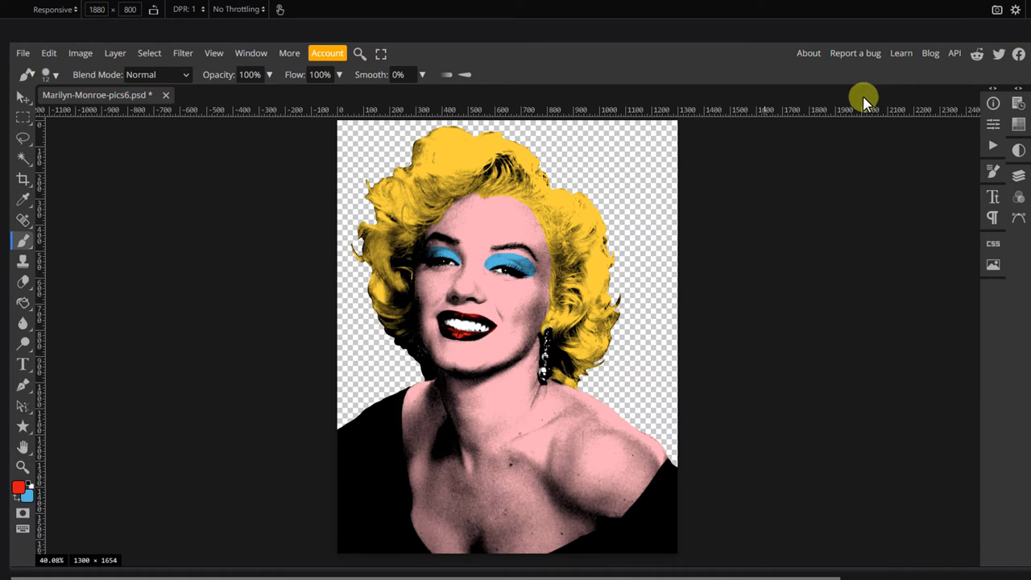
Add Layer 7 just above Background and fill it bright green
left_click(1018, 176)
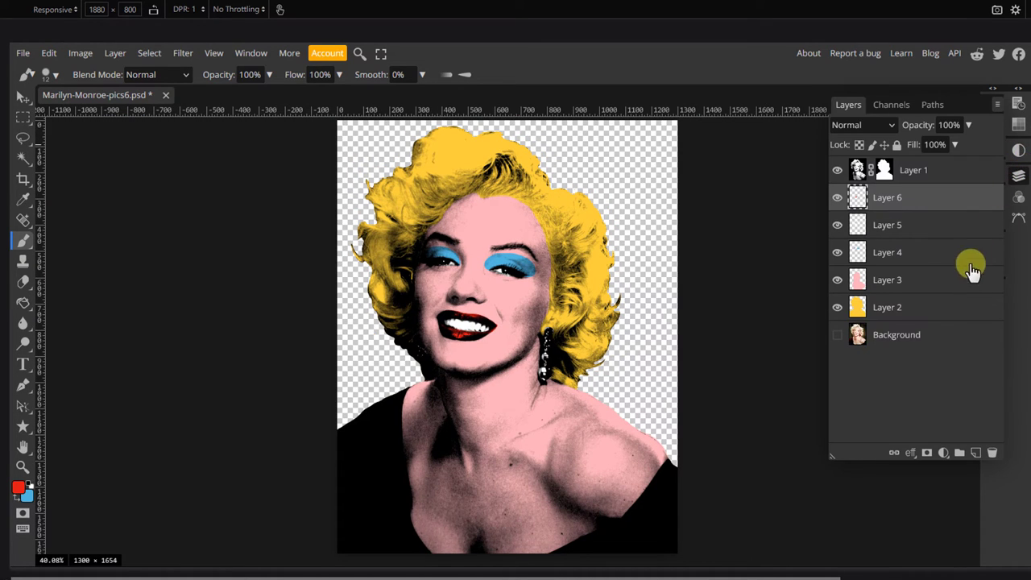
left_click(928, 338)
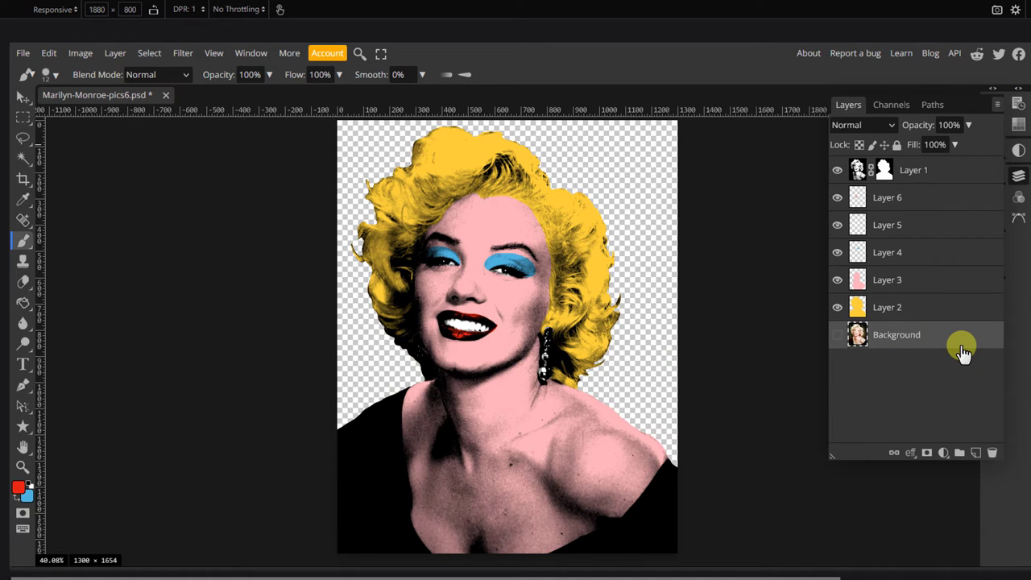
left_click(974, 452)
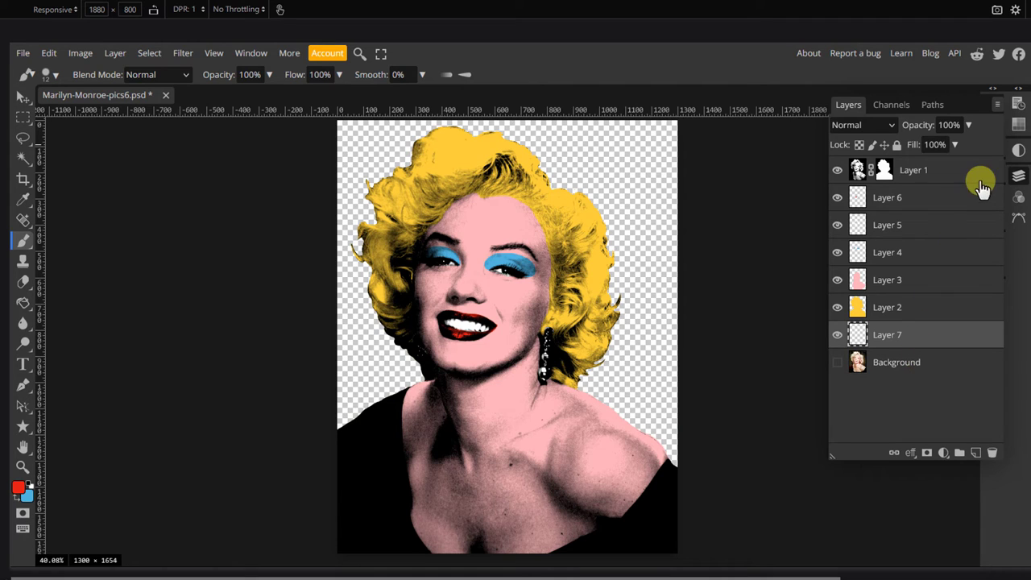
left_click(1019, 129)
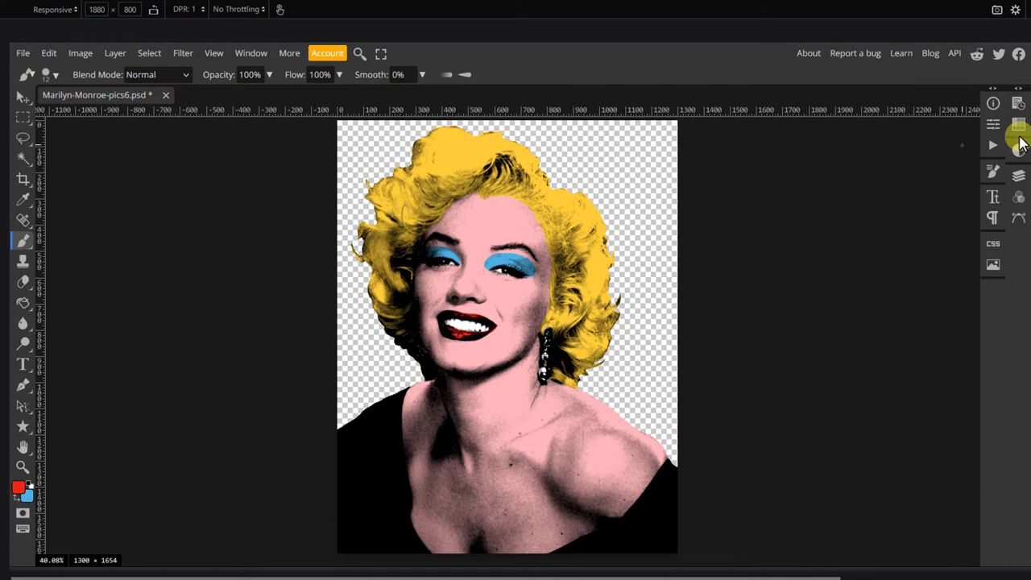
left_click(1017, 129)
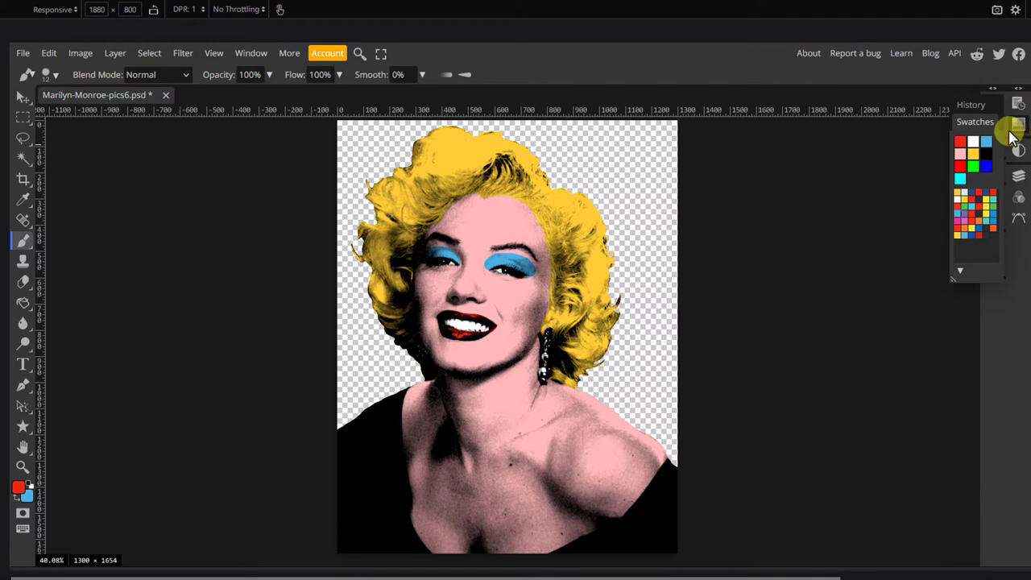
left_click(972, 166)
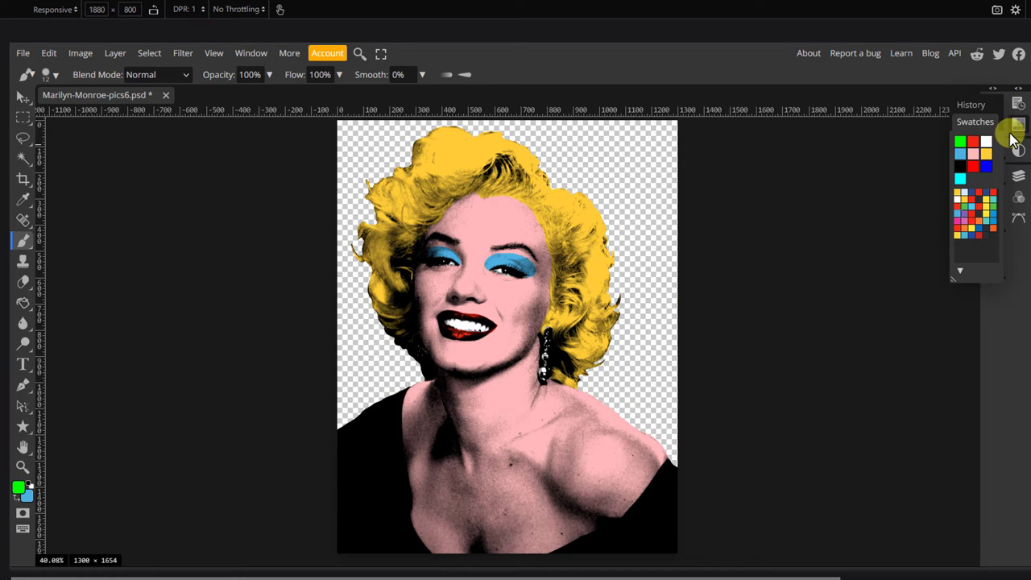
key("alt+Delete")
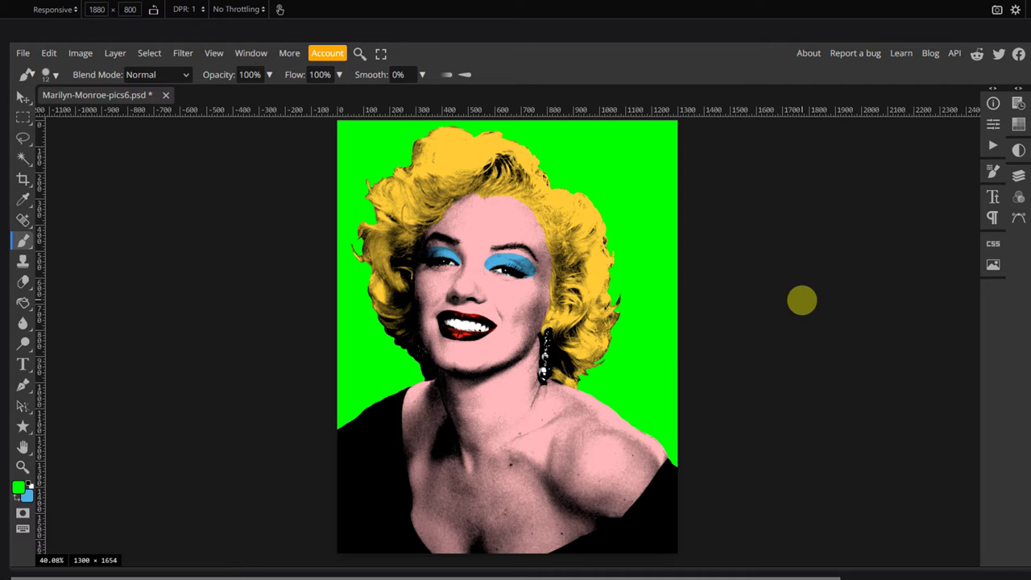
Add Layer 8 above Layer 7 and fill it pink
left_click(1018, 178)
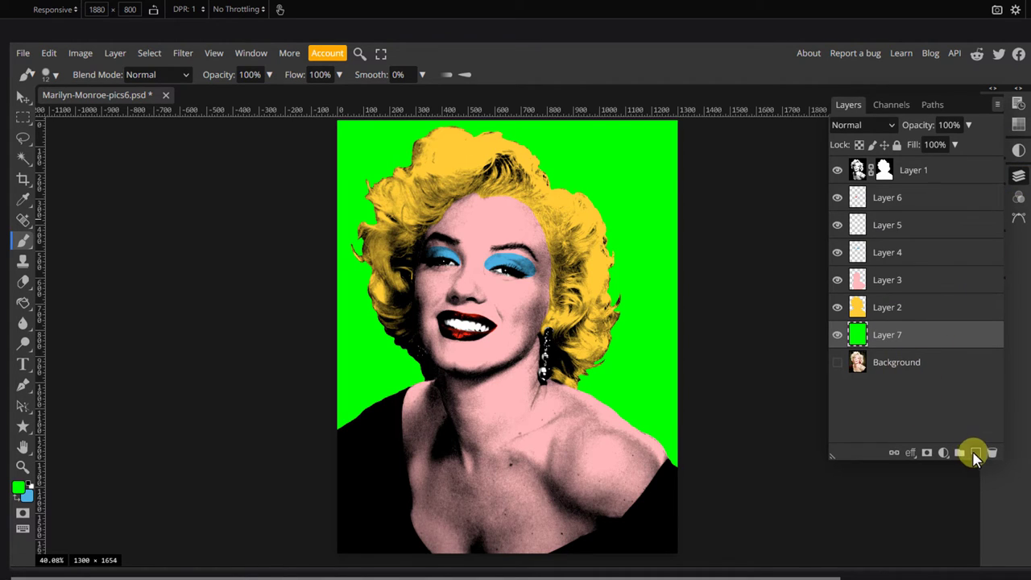
left_click(976, 454)
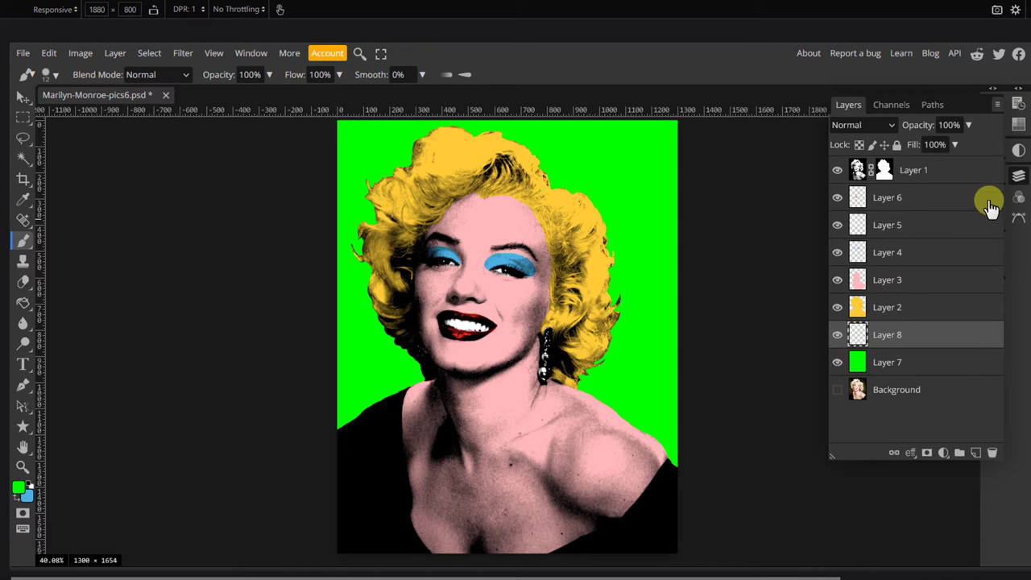
left_click(1019, 178)
left_click(1018, 125)
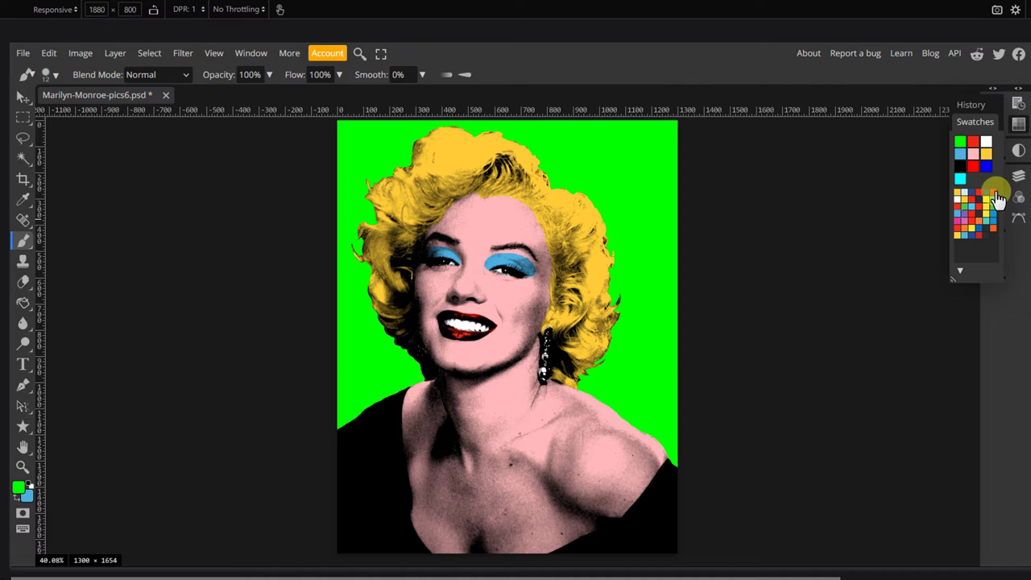
left_click(959, 221)
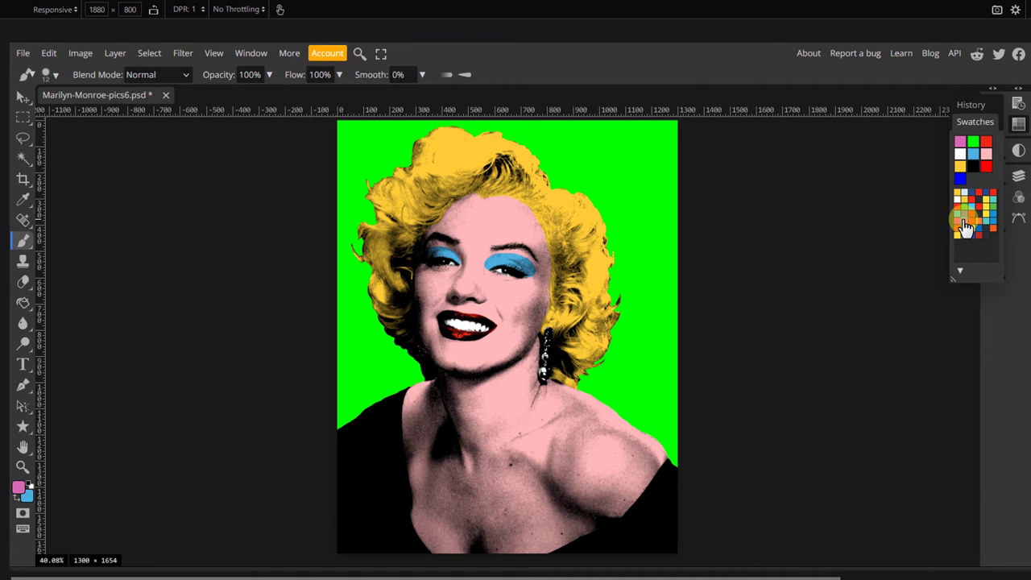
left_click(1017, 123)
key("alt+Delete")
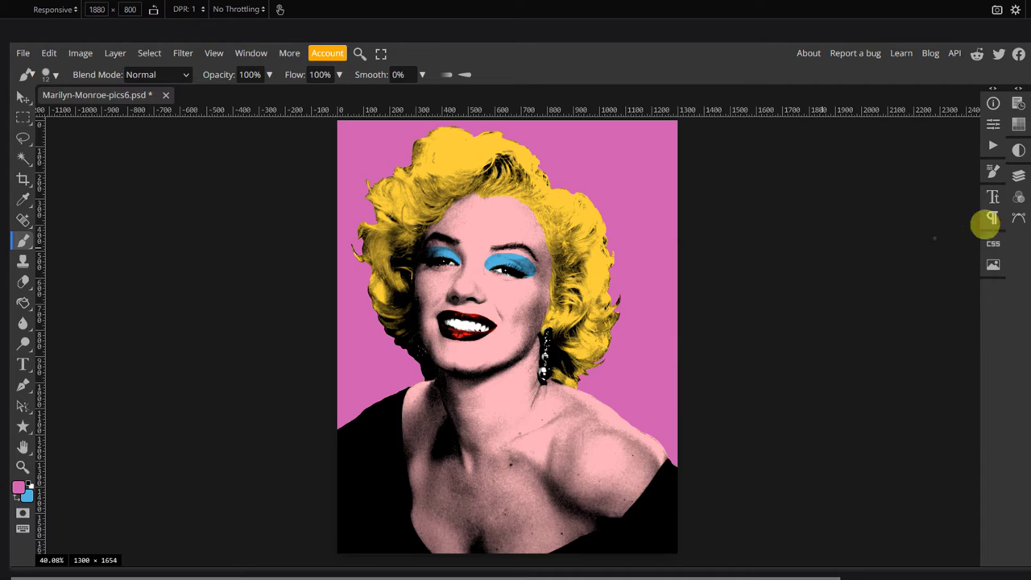
left_click(1019, 177)
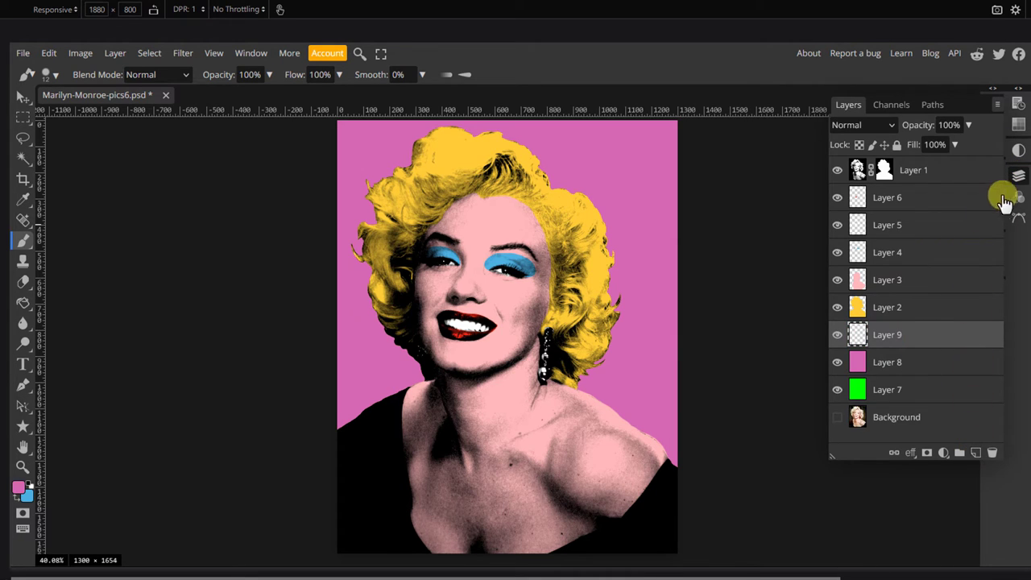
Fill Layer 9 with light blue from Swatches
left_click(1018, 174)
left_click(1018, 126)
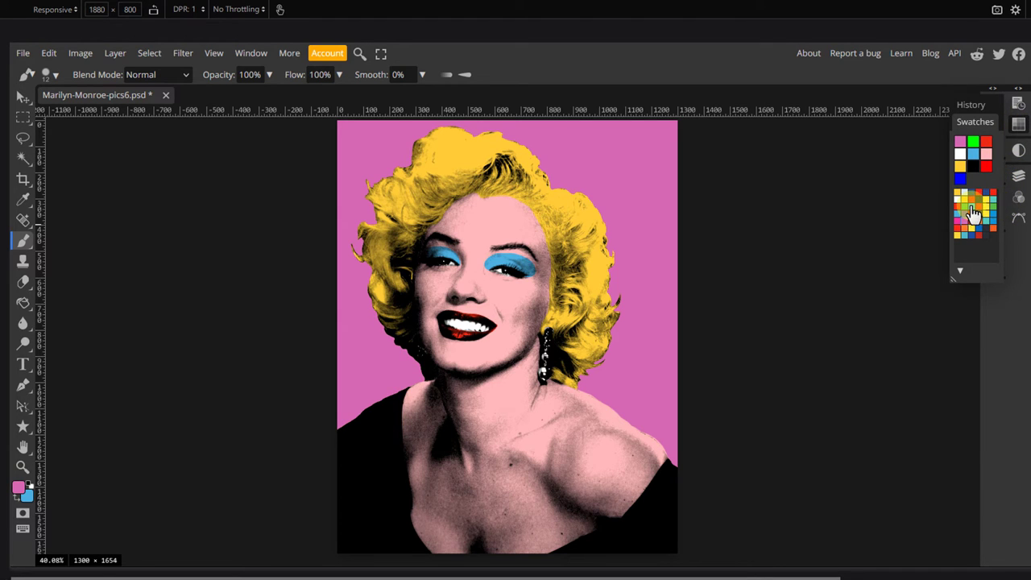
left_click(970, 207)
left_click(1018, 125)
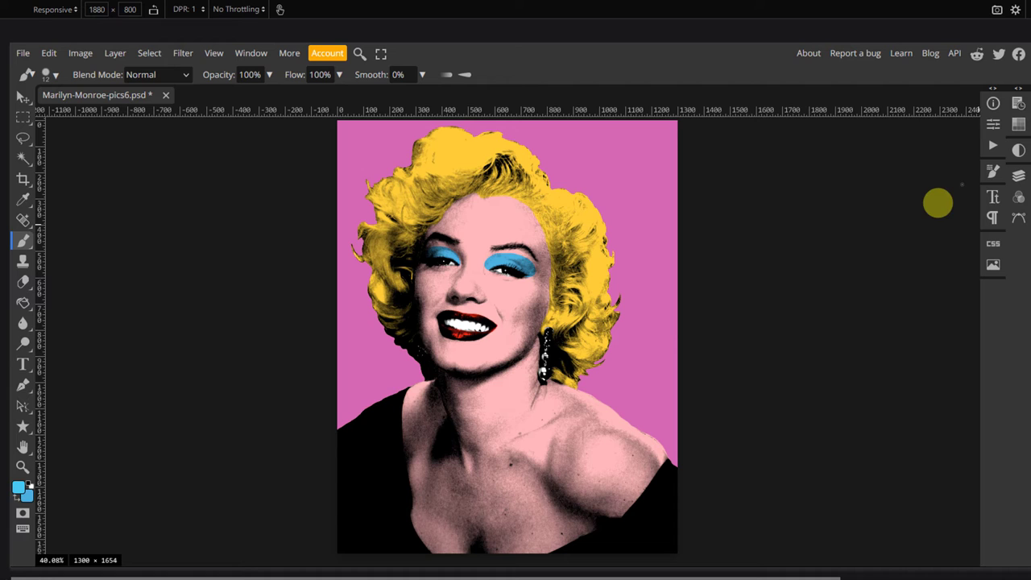
key("alt+Delete")
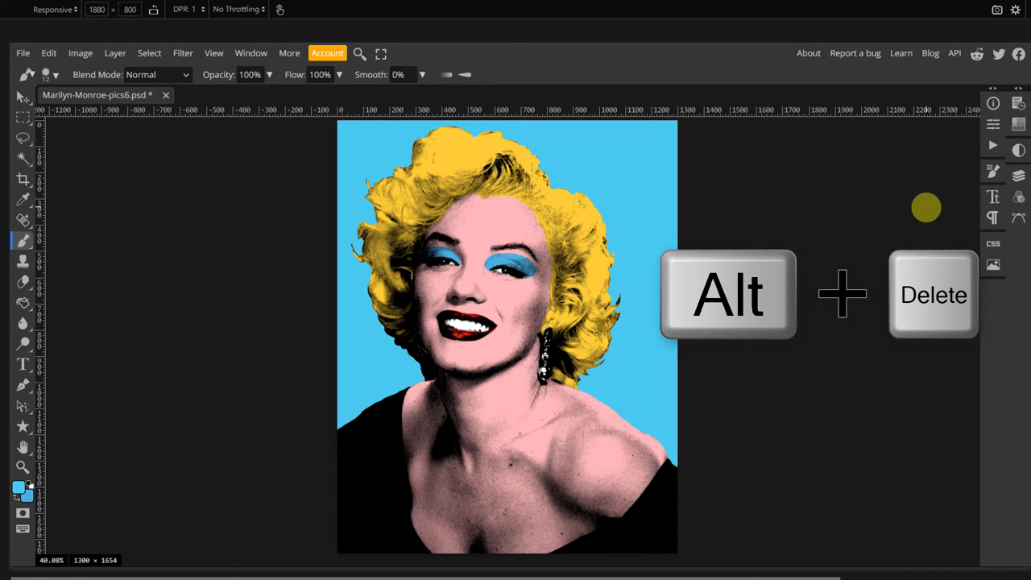
Add Layer 10 above Layer 9 and fill it purple
left_click(1020, 177)
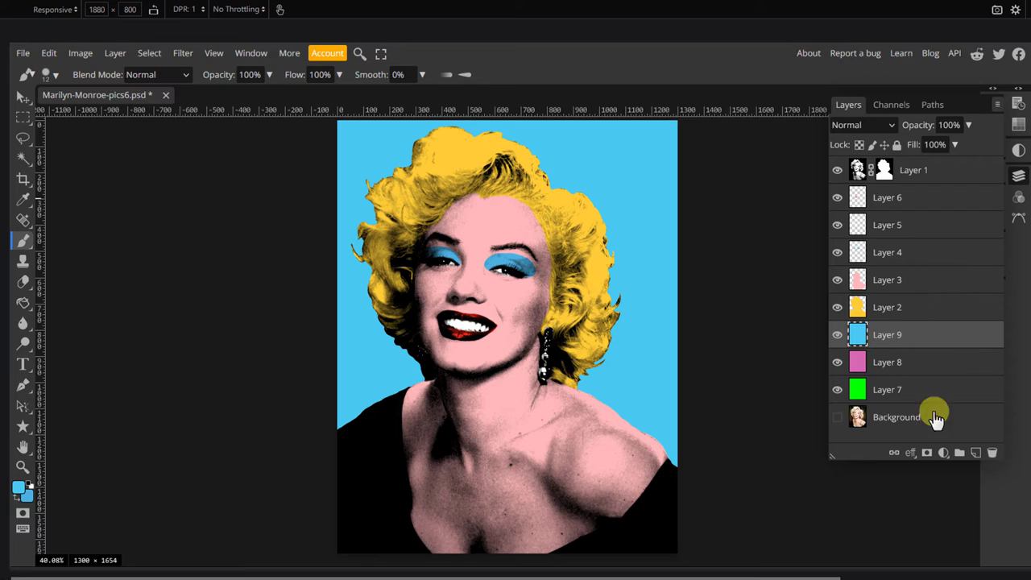
left_click(976, 454)
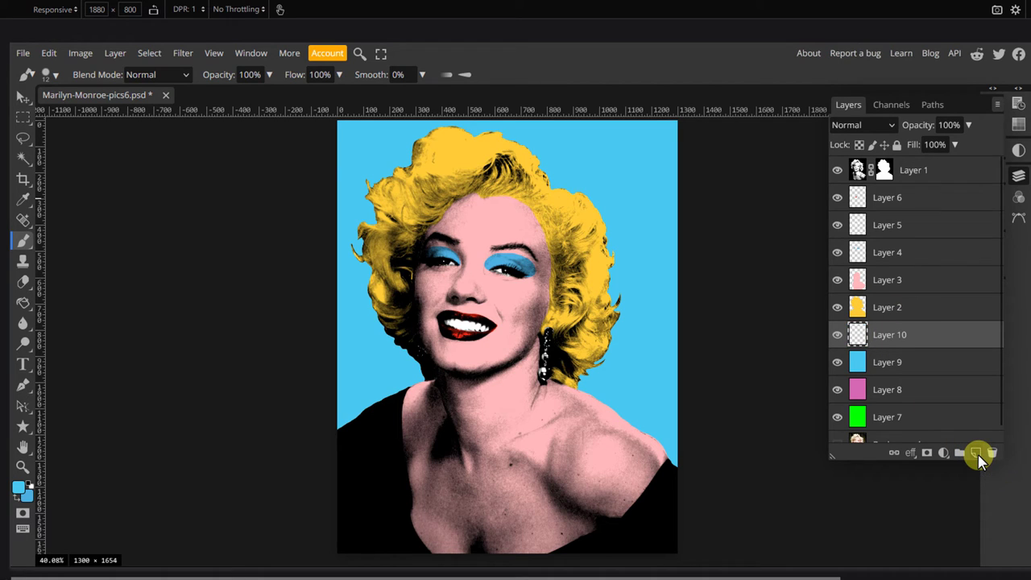
left_click(1019, 165)
left_click(1016, 124)
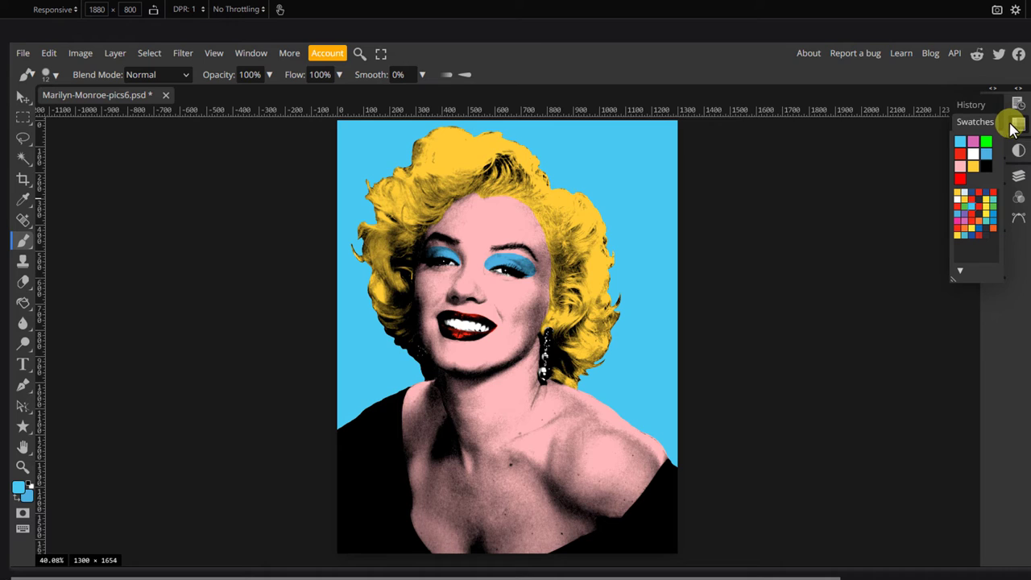
left_click(965, 216)
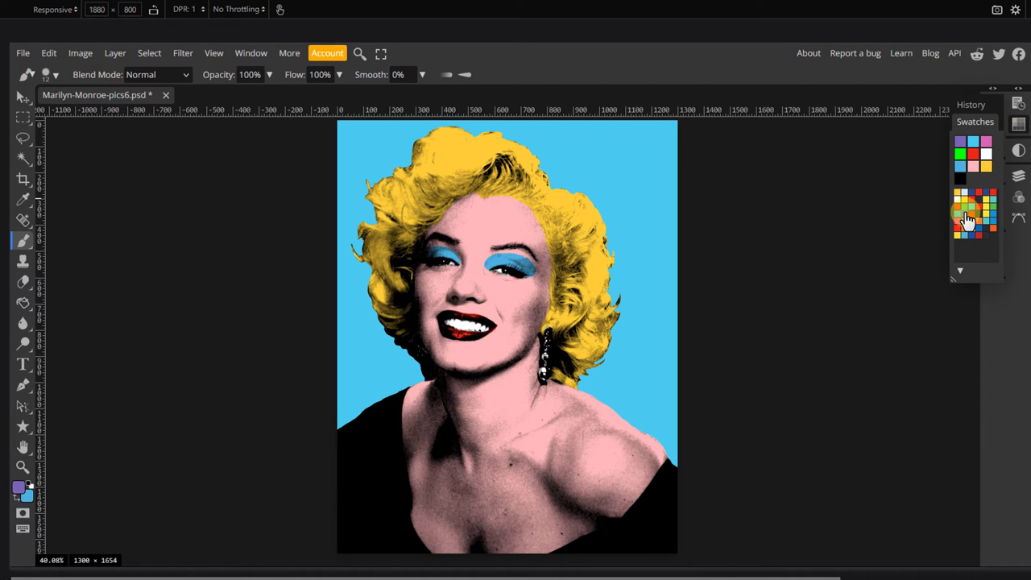
left_click(1019, 177)
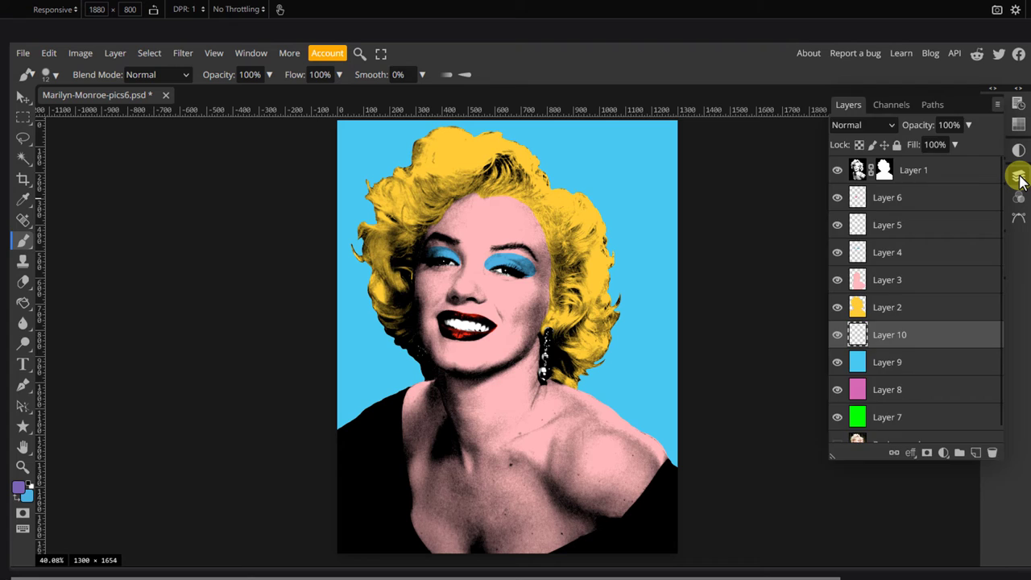
left_click(1018, 177)
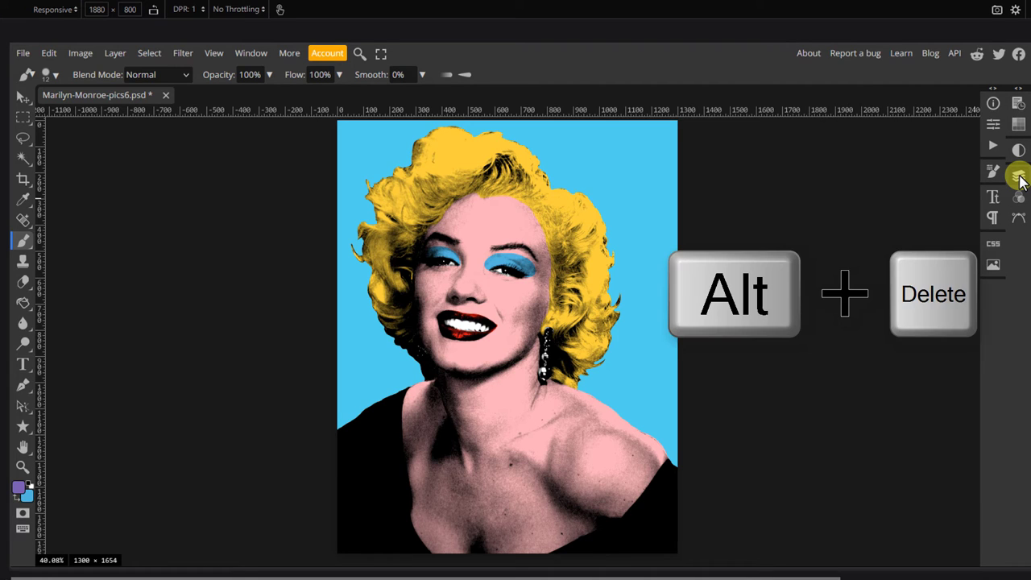
key("alt+Delete")
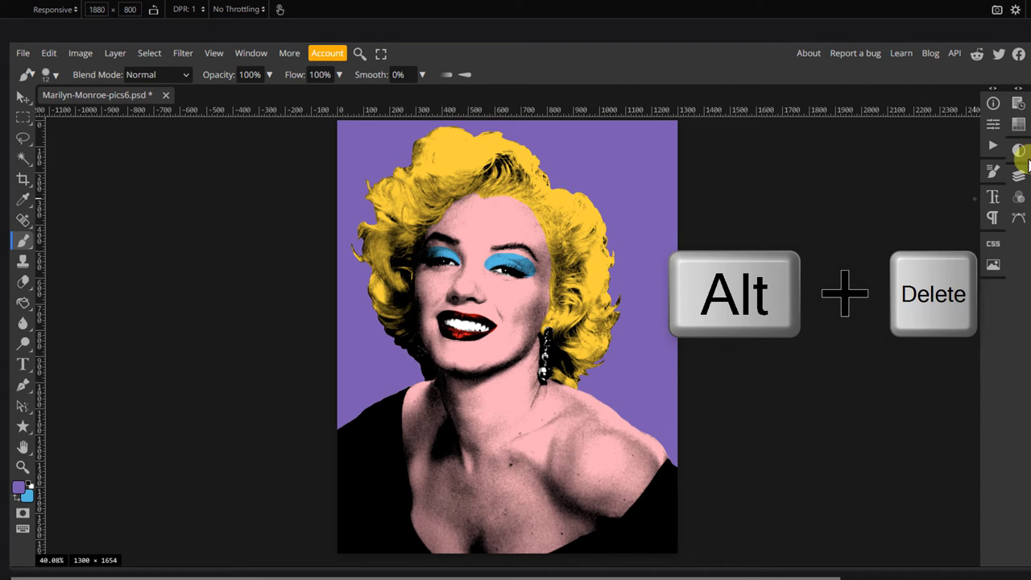
left_click(1019, 177)
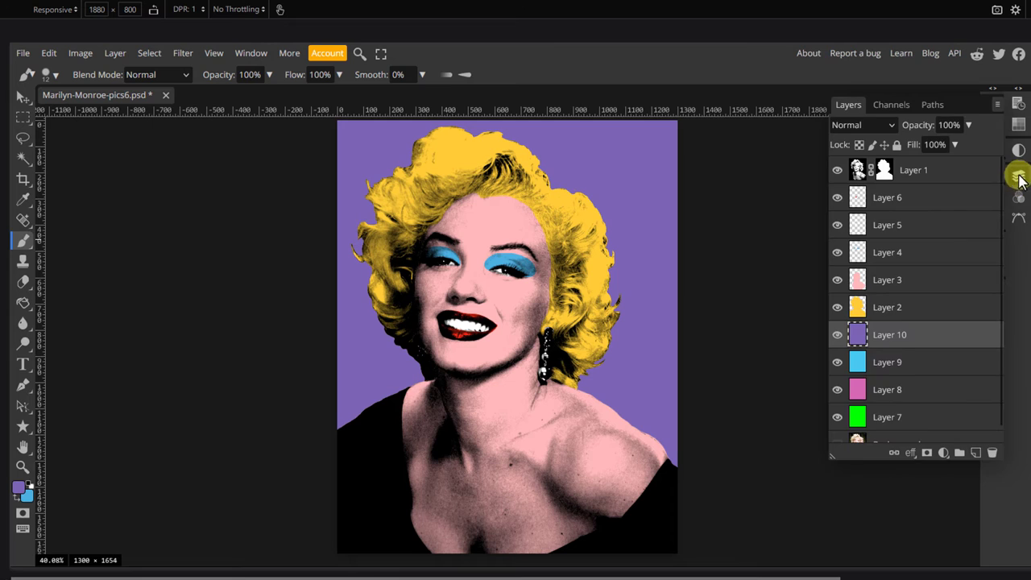
scroll(921, 328, "down", 1)
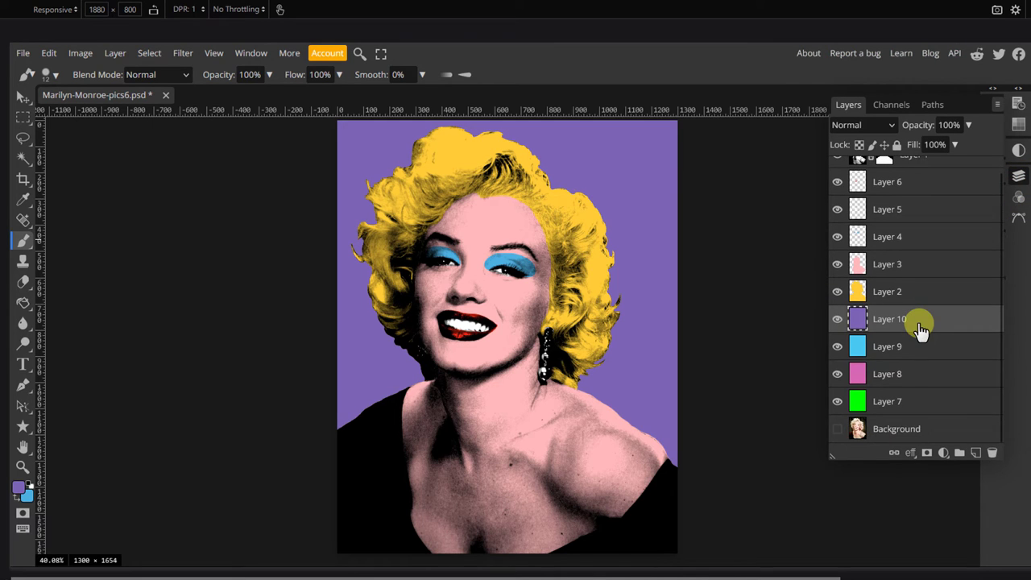
scroll(918, 329, "up", 1)
scroll(918, 329, "down", 1)
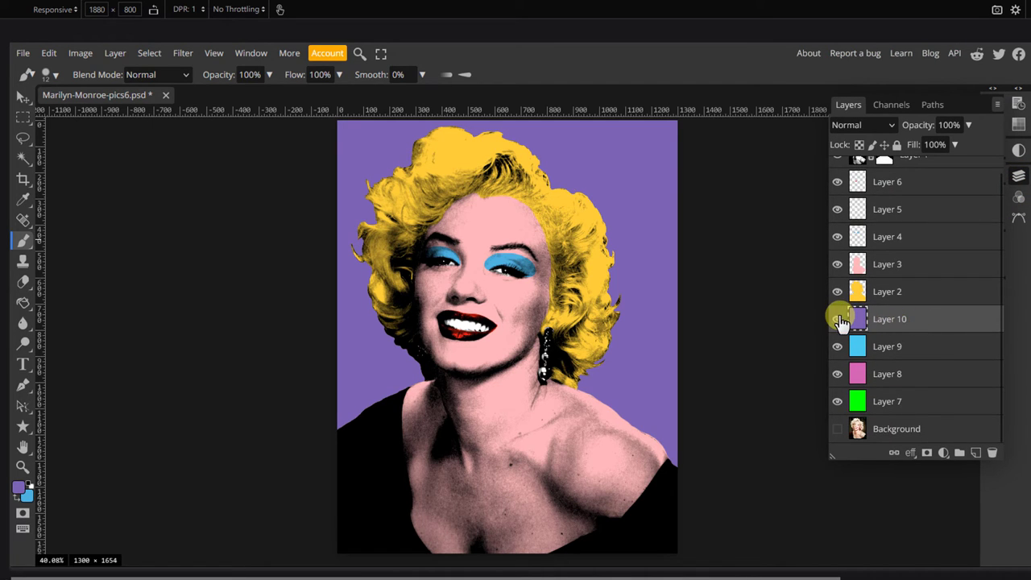
Hide background Layers 7–10, select all, and Copy Merged the portrait
left_click_drag(838, 319, 837, 403)
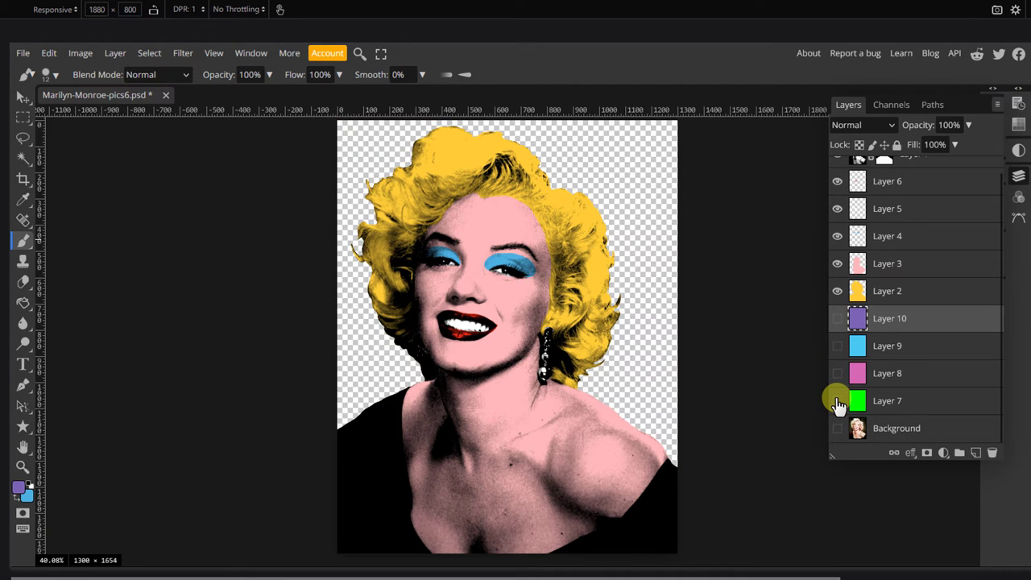
left_click(1018, 176)
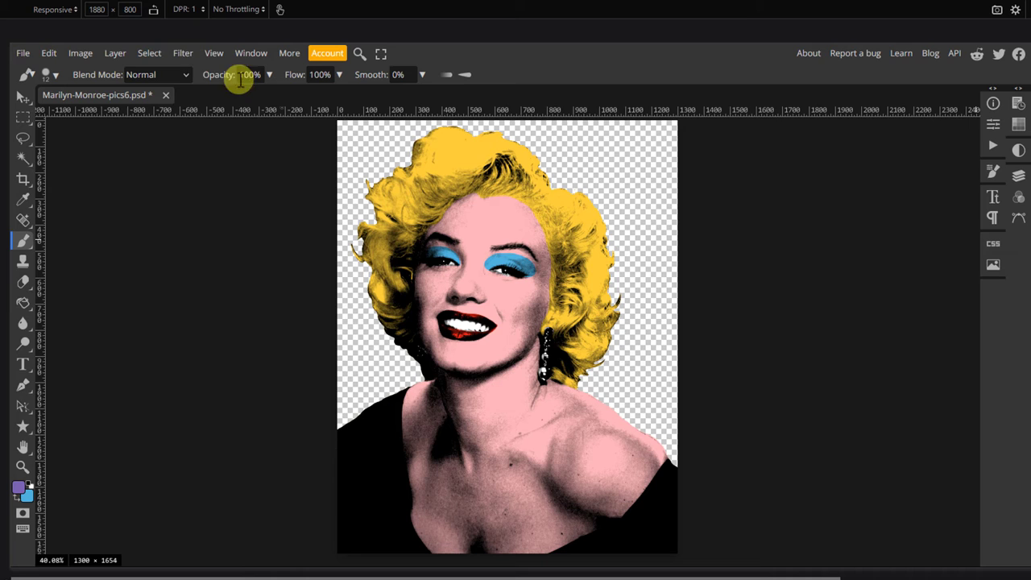
left_click(159, 56)
left_click(162, 78)
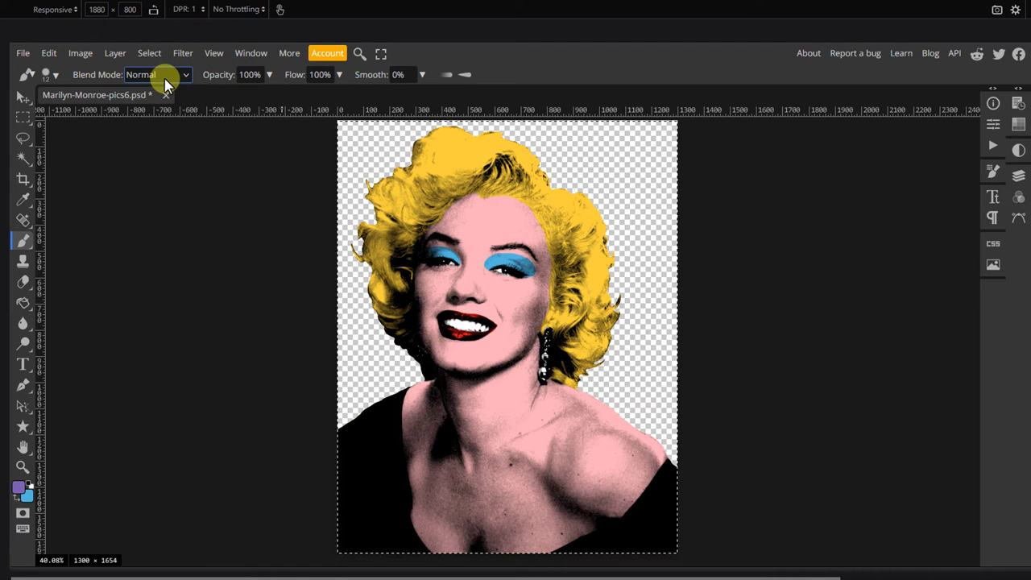
left_click(47, 52)
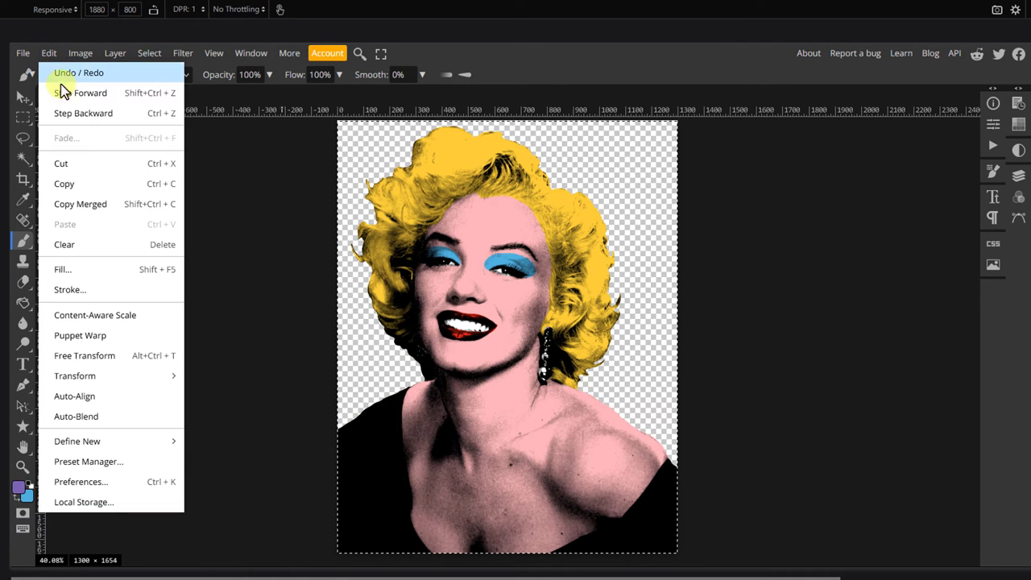
left_click(85, 206)
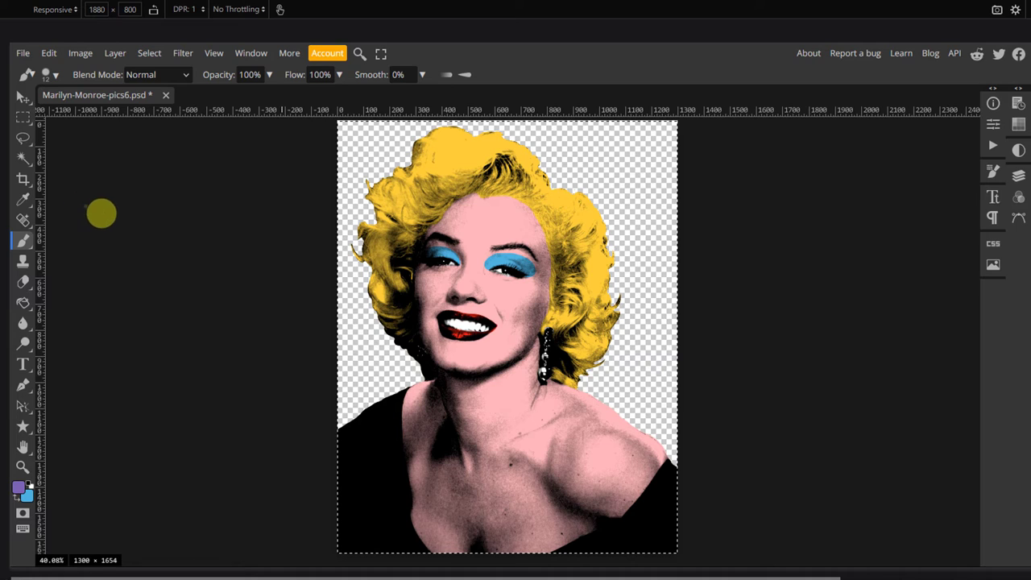
Select Layer 1, the top portrait layer, in the Layers panel
left_click(1018, 178)
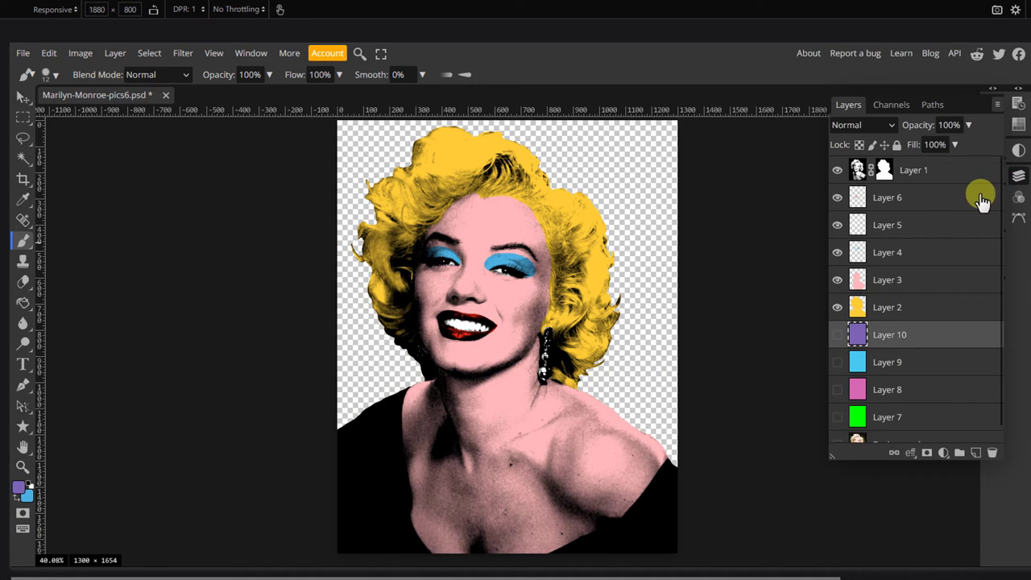
left_click(930, 172)
scroll(942, 322, "down", 1)
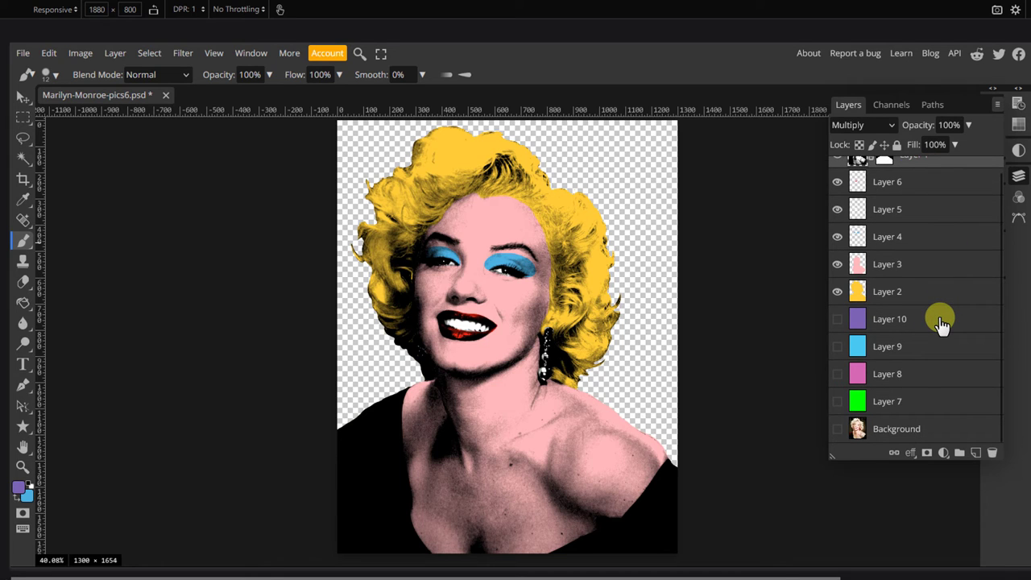
scroll(940, 319, "up", 1)
Group Layers 1 through 2 into Folder 1
left_click(910, 305, "shift")
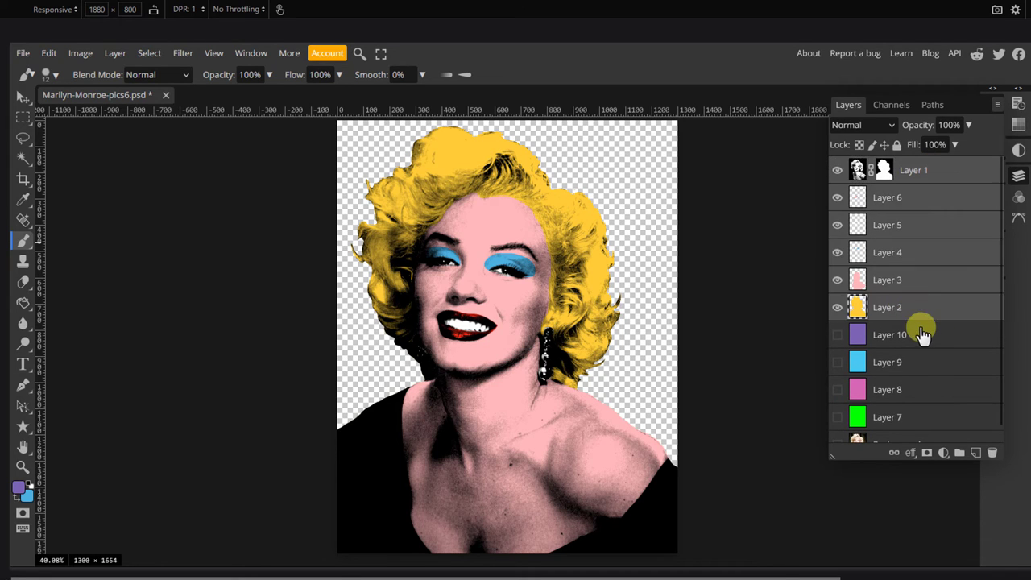
scroll(924, 347, "down", 1)
scroll(924, 346, "up", 1)
key("ctrl+g")
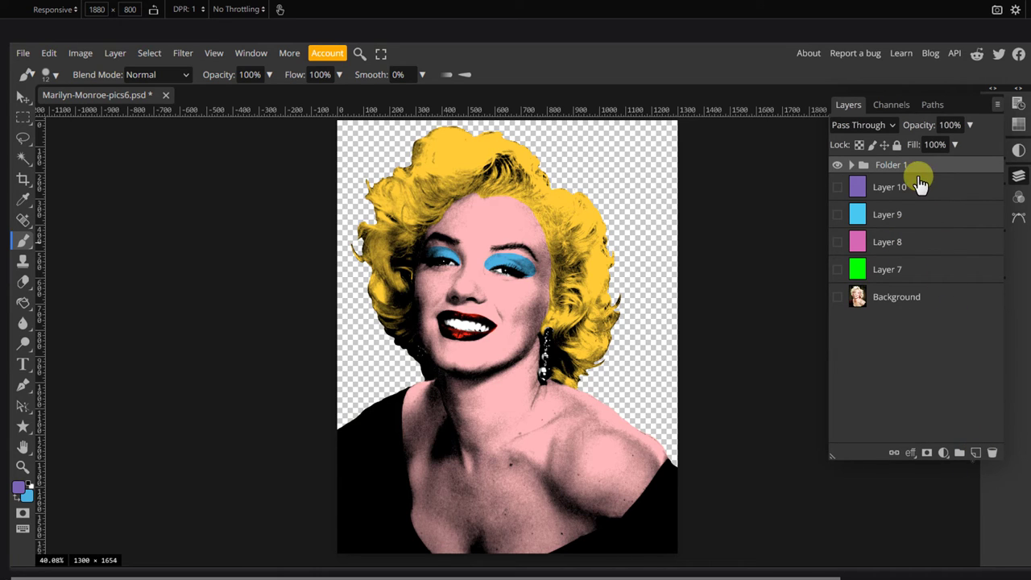
Paste the merged portrait as Layer 11, then paste three more copies
left_click(47, 52)
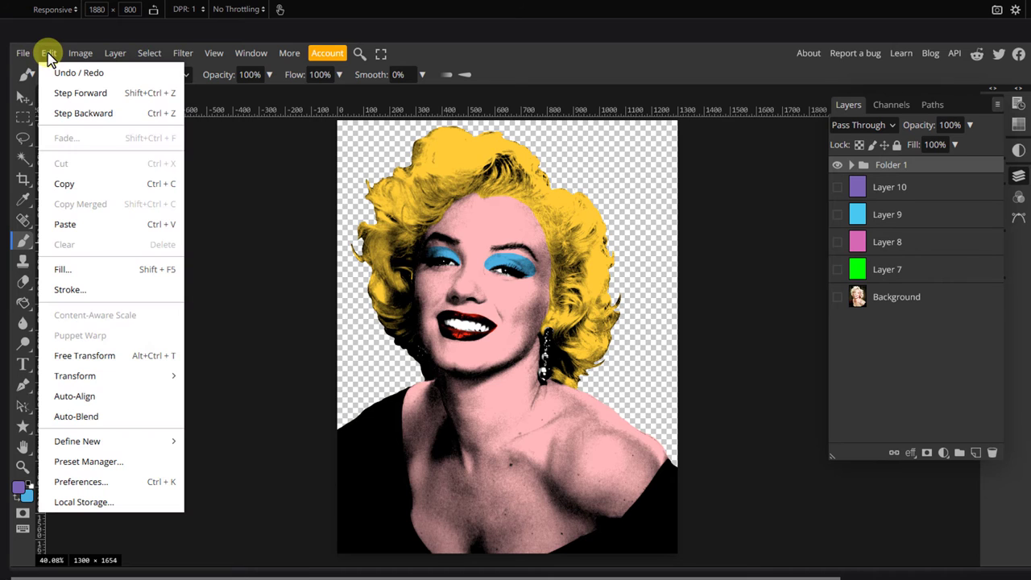
left_click(73, 225)
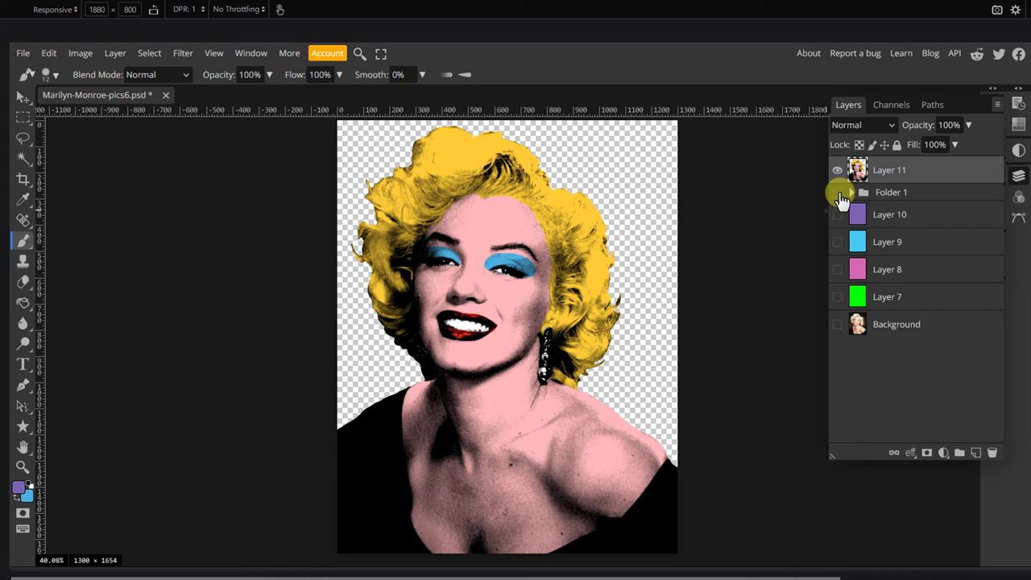
key("ctrl+v")
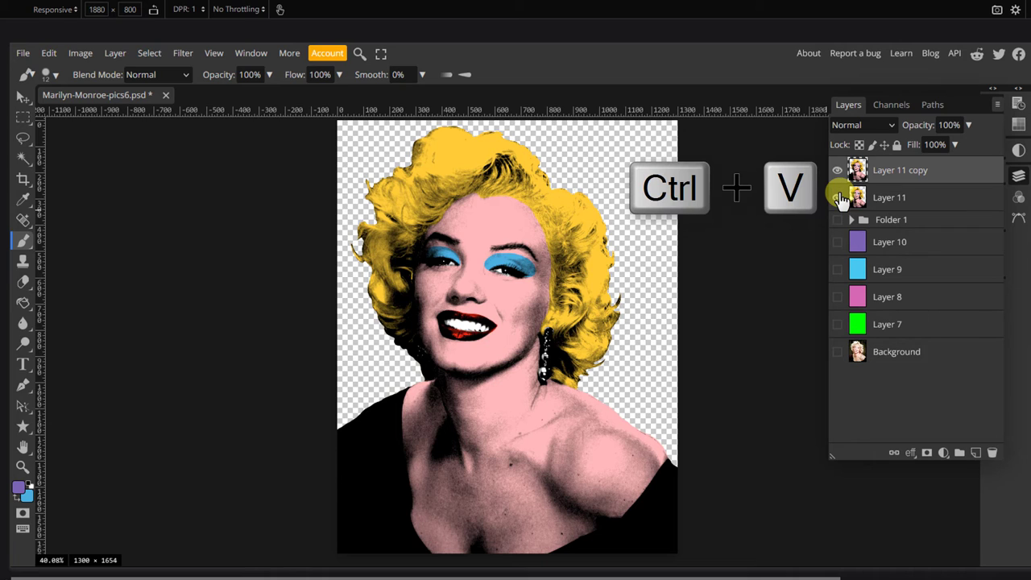
key("ctrl+v")
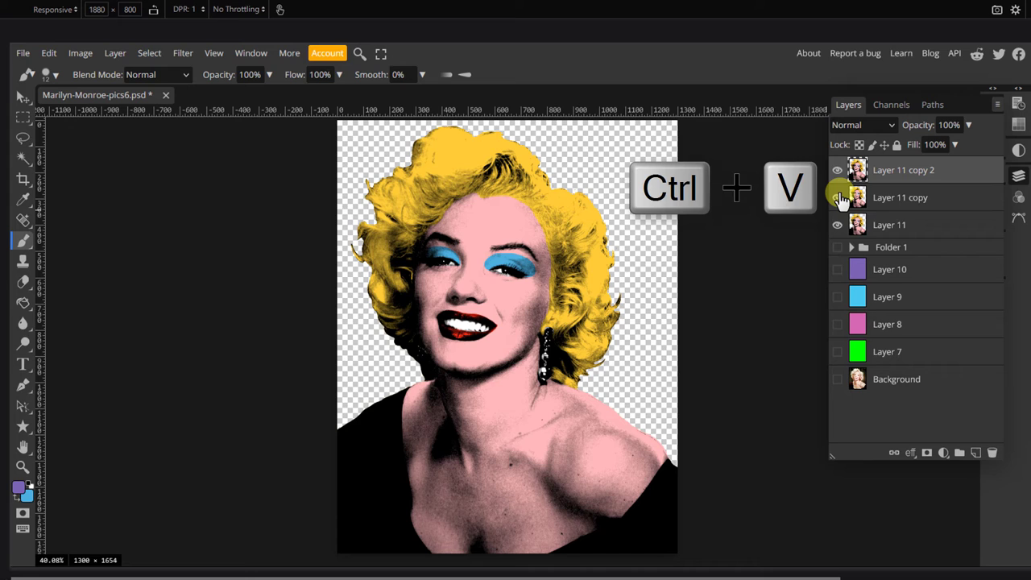
key("ctrl+v")
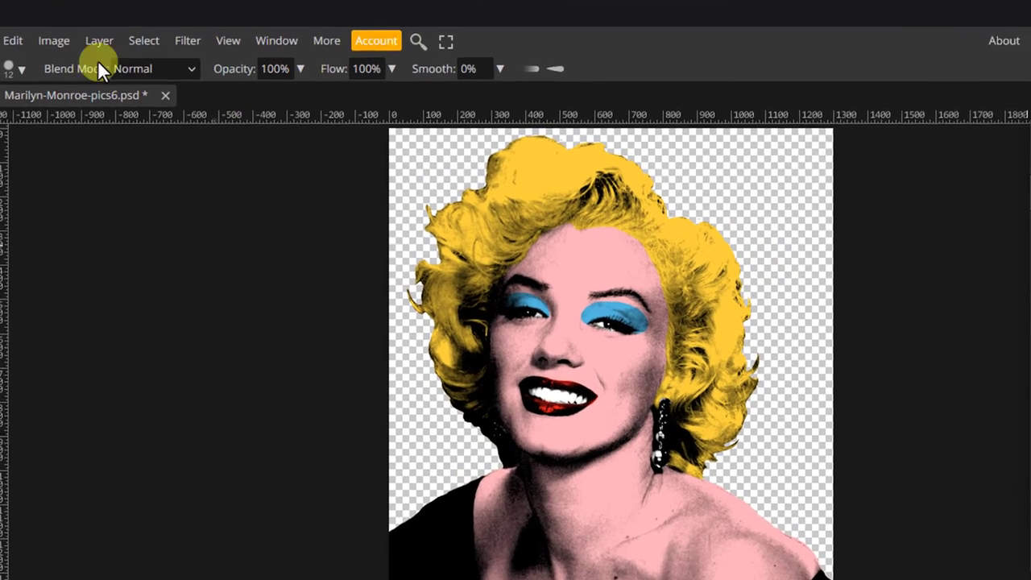
Resize the canvas to 200% width and height, anchored top-left, giving 2600 × 3308
left_click(80, 54)
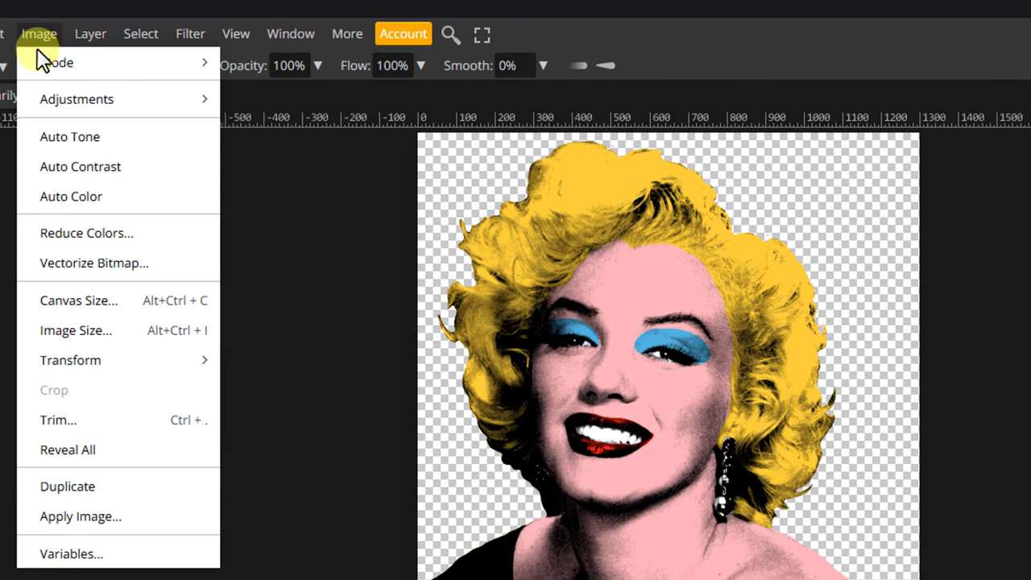
left_click(79, 305)
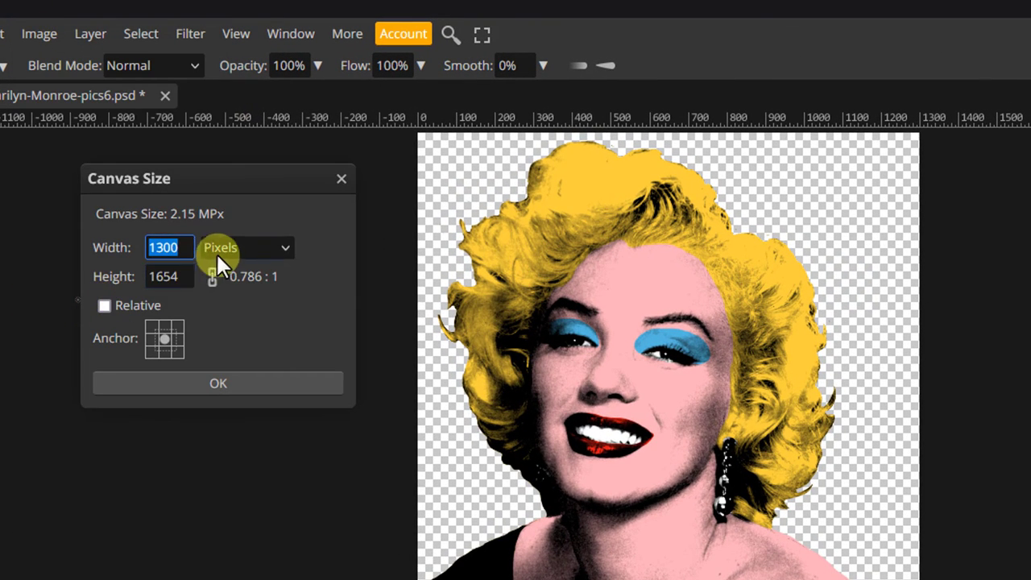
left_click(237, 247)
left_click(241, 305)
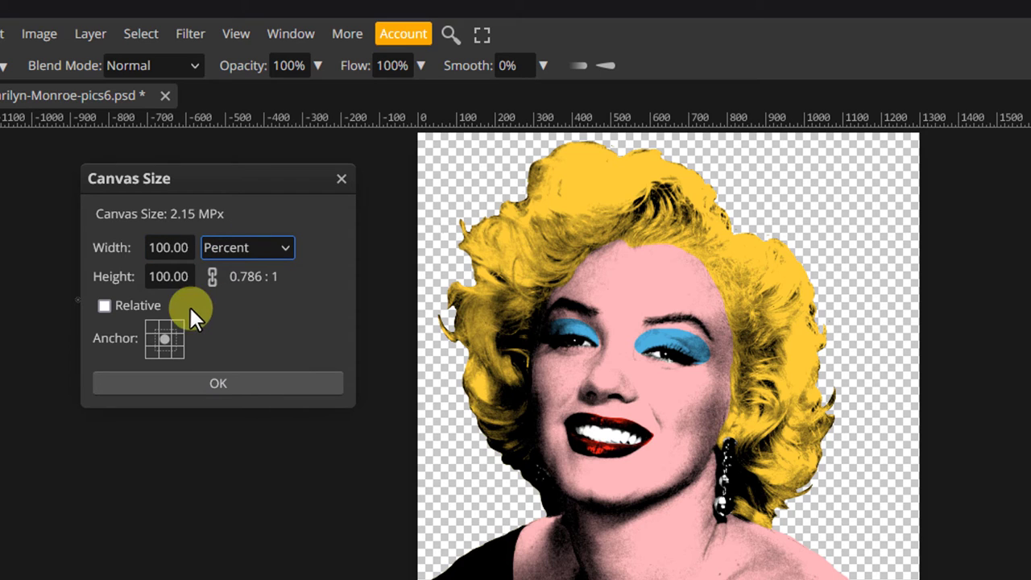
left_click(150, 326)
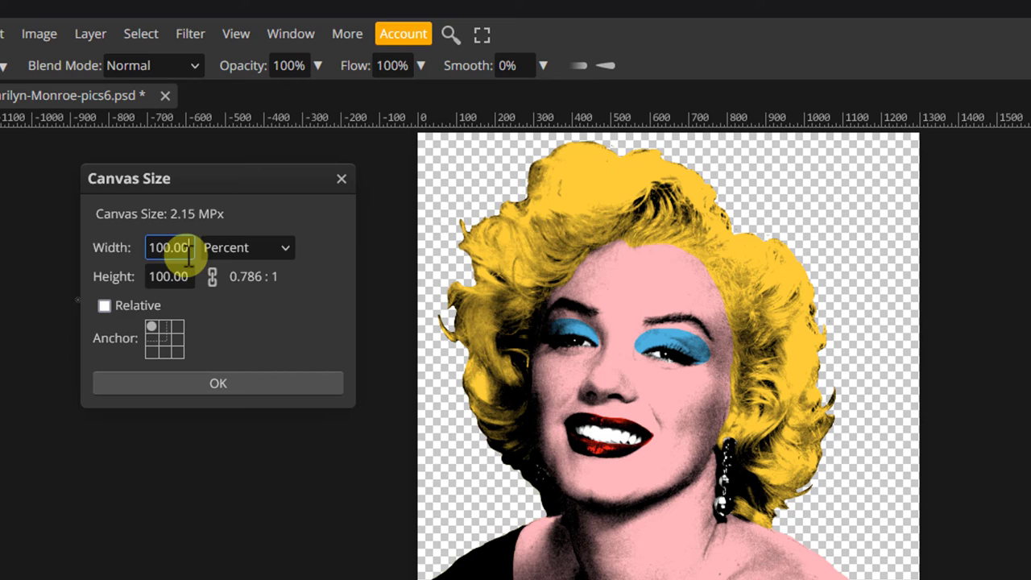
left_click_drag(189, 250, 133, 242)
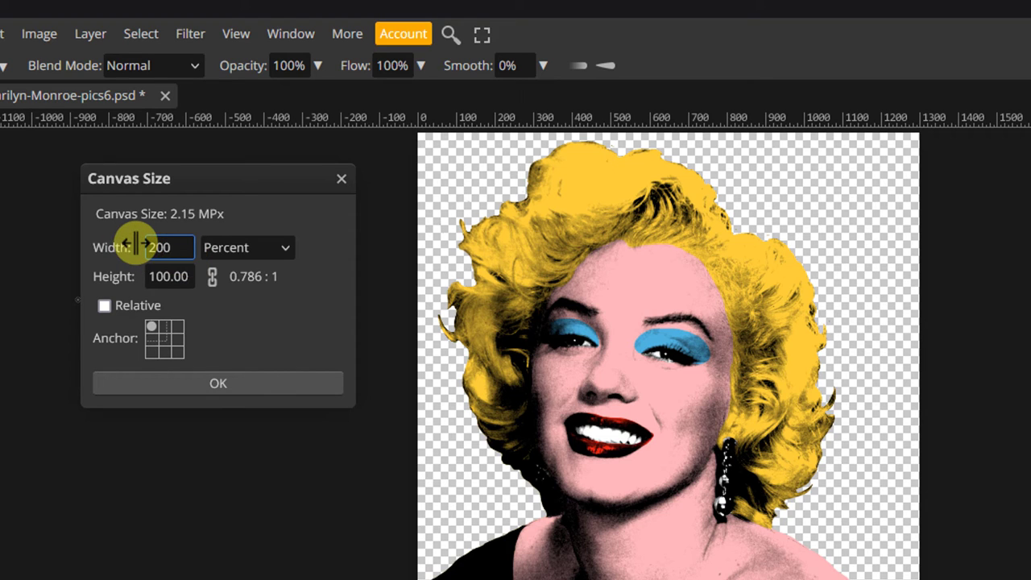
left_click_drag(185, 277, 117, 263)
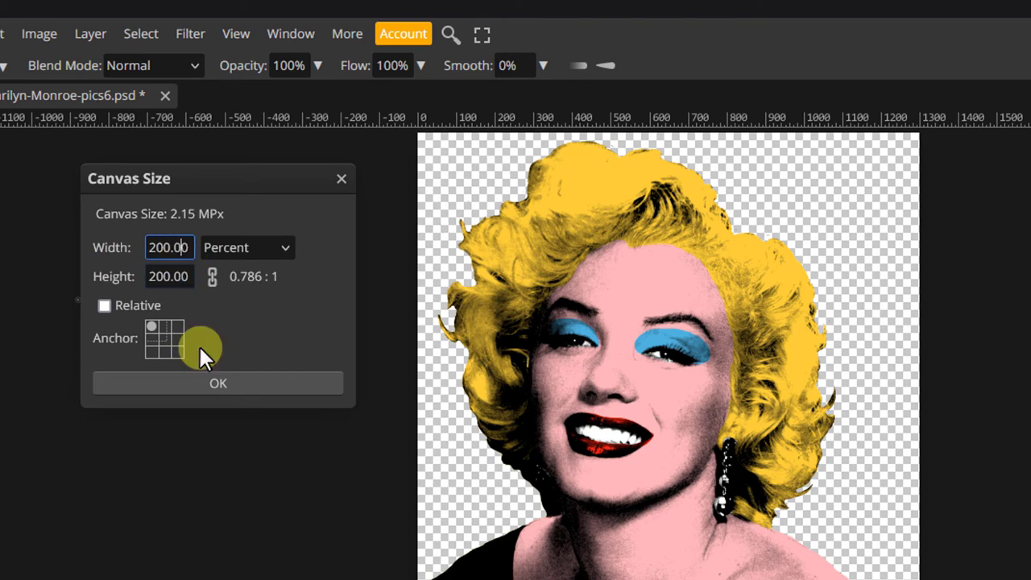
left_click(224, 380)
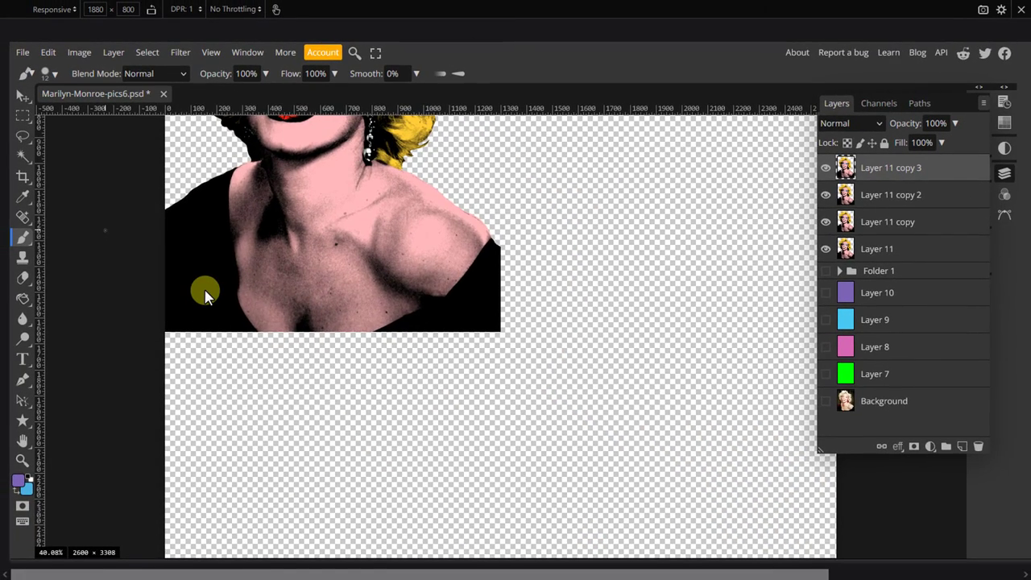
Move three portrait layers into the top-right, lower-left and lower-right quadrants
key("ctrl+0")
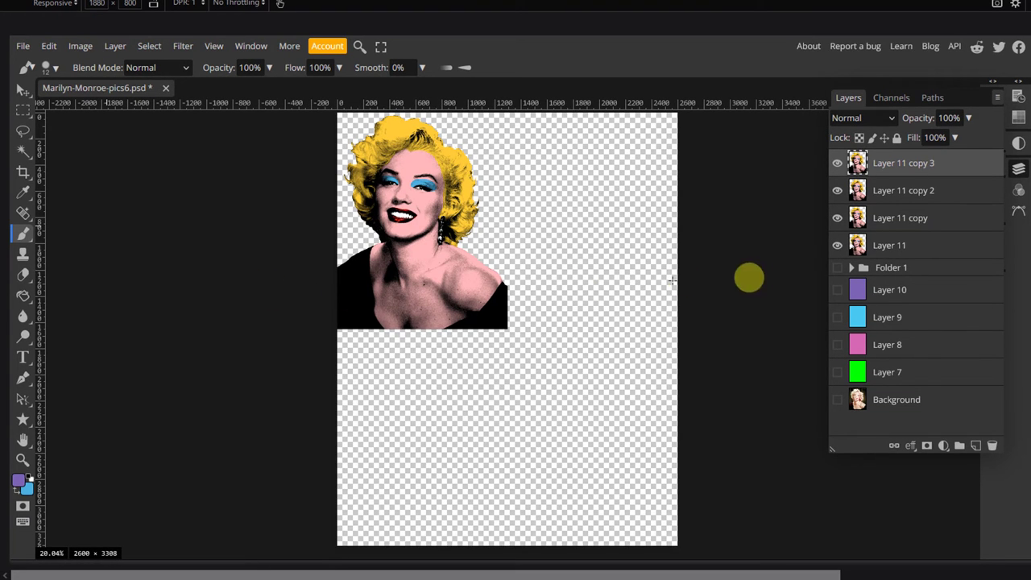
left_click(900, 193)
key("a")
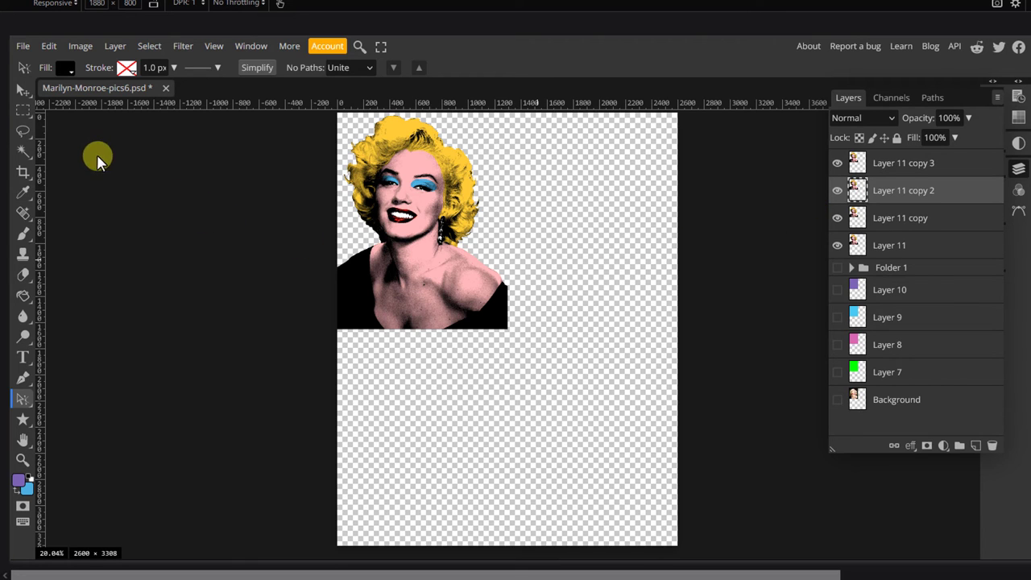
left_click(20, 89)
left_click_drag(380, 272, 564, 278)
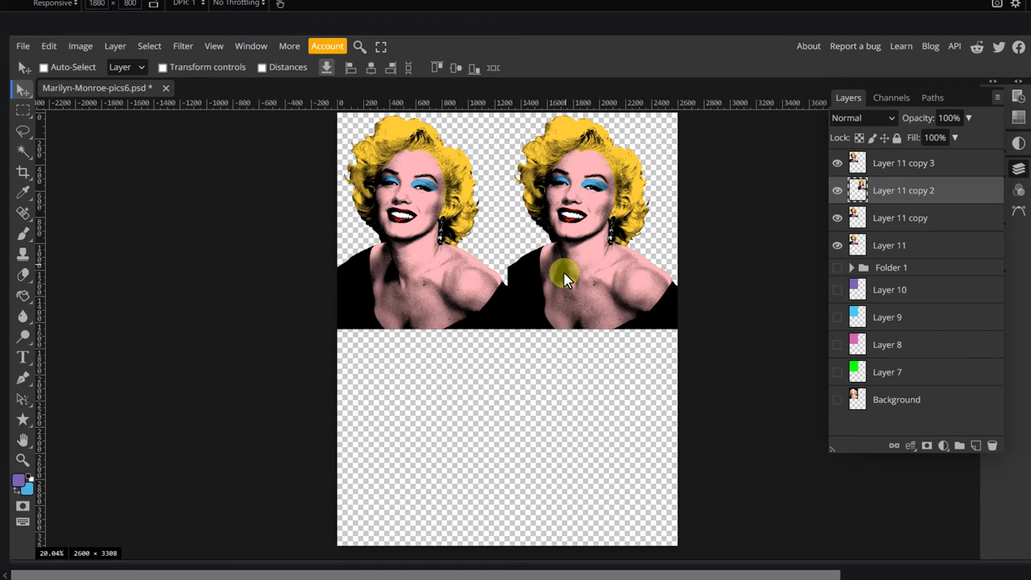
left_click(915, 216)
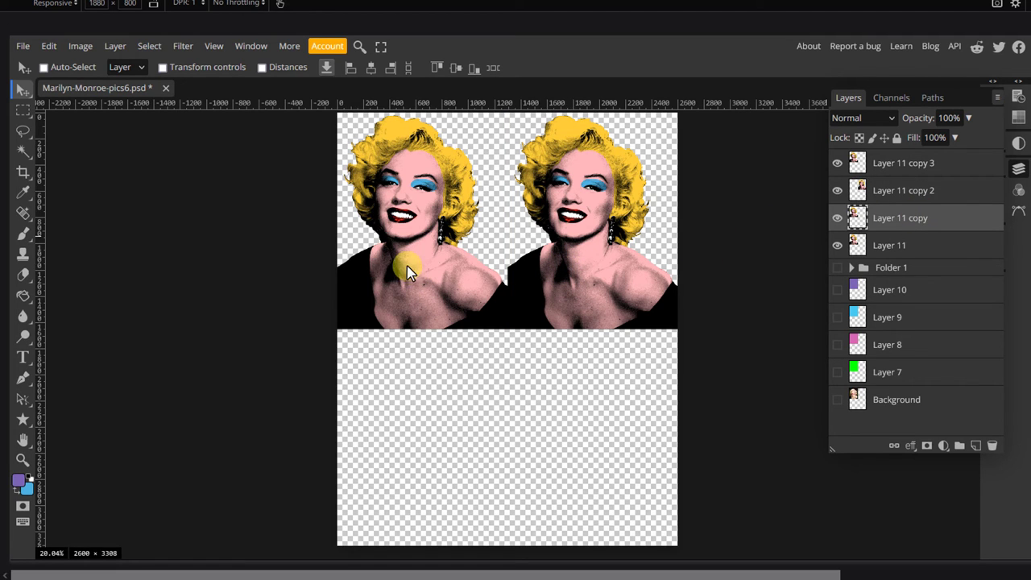
left_click_drag(402, 265, 413, 488)
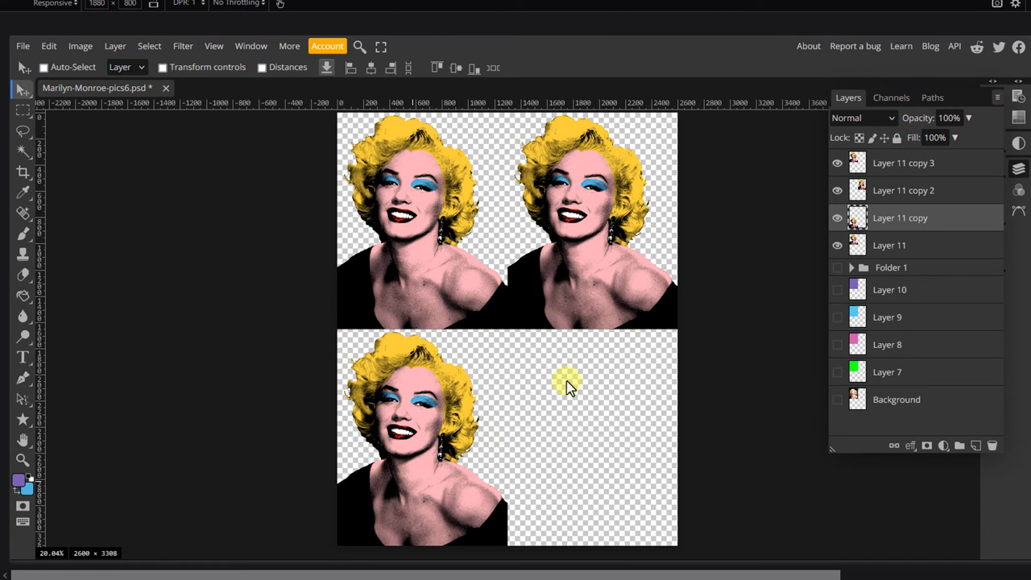
left_click(890, 246)
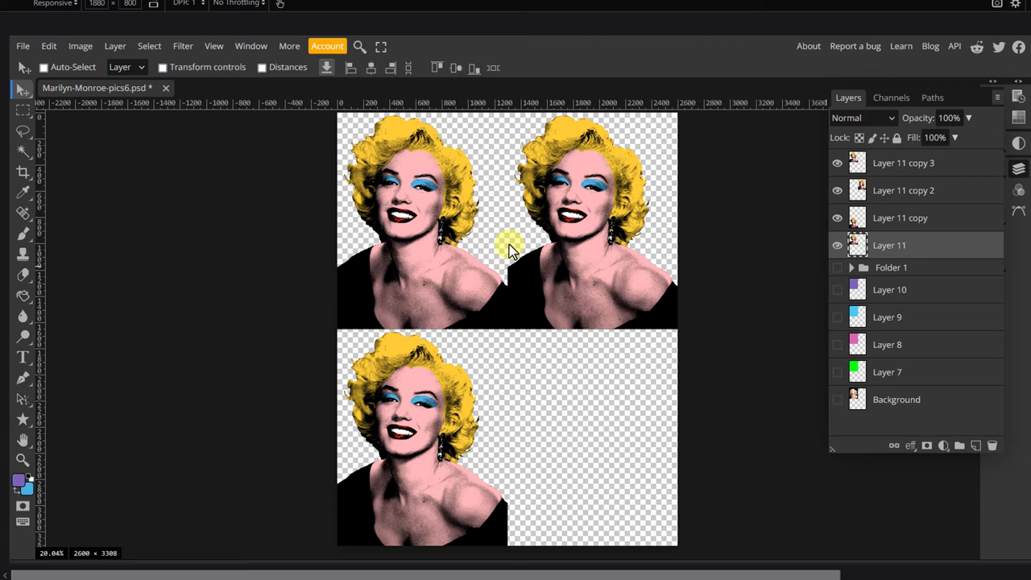
left_click_drag(412, 216, 583, 435)
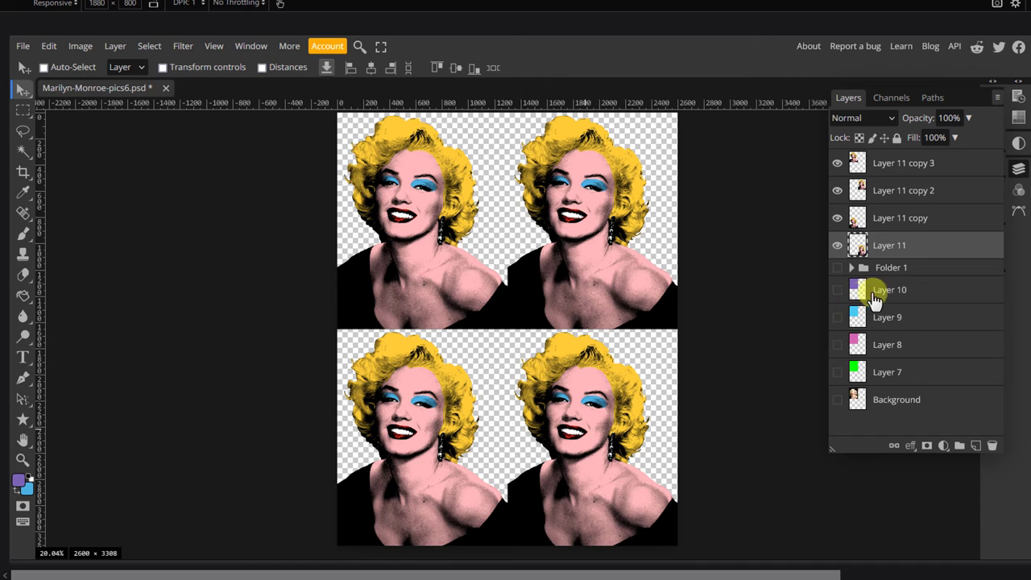
Show Layers 7–10 and move the cyan, pink and green backdrops into the top-right, bottom-left and bottom-right quadrants
left_click(891, 316)
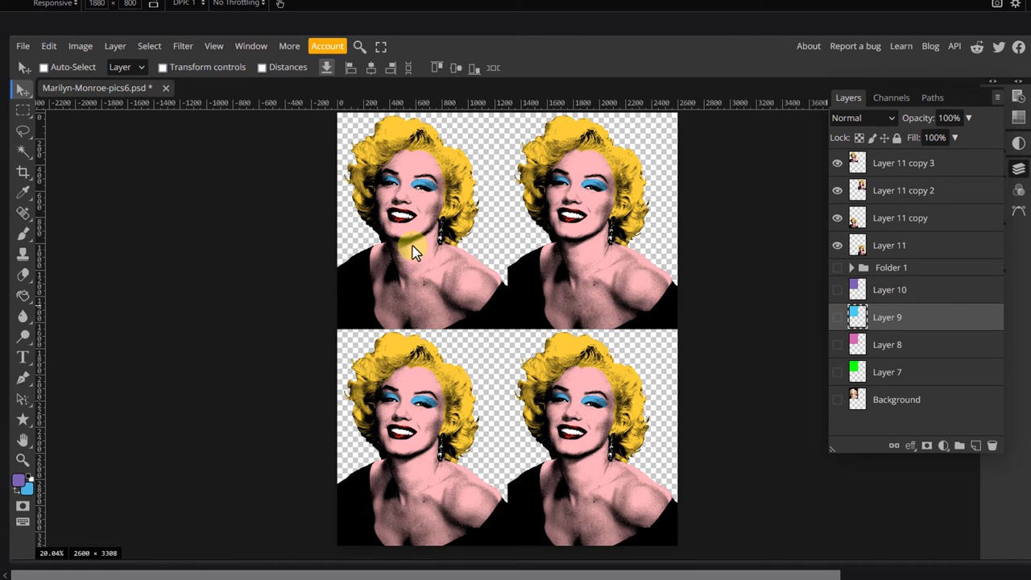
left_click_drag(396, 262, 484, 257)
left_click_drag(836, 289, 837, 371)
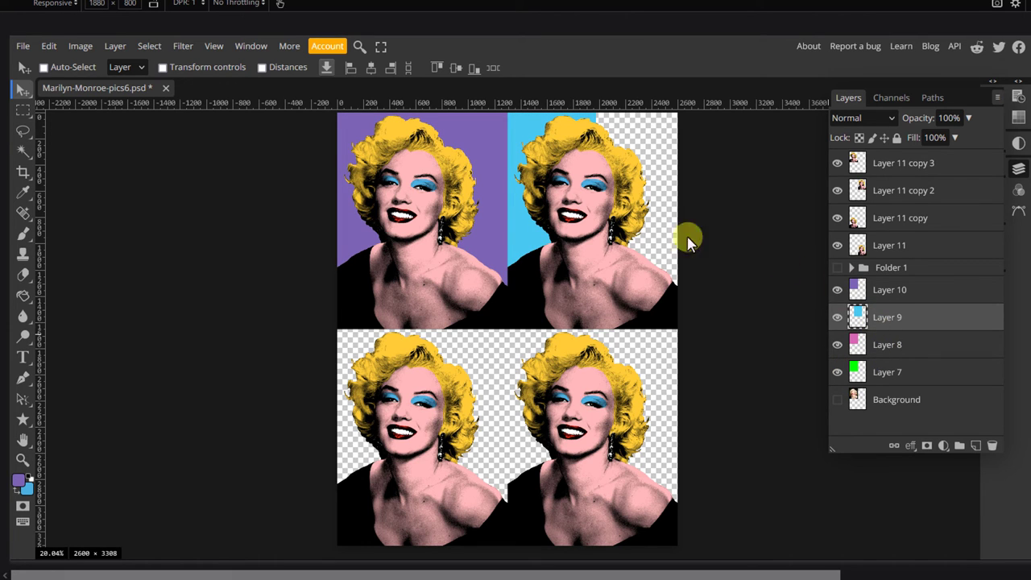
left_click_drag(524, 138, 604, 136)
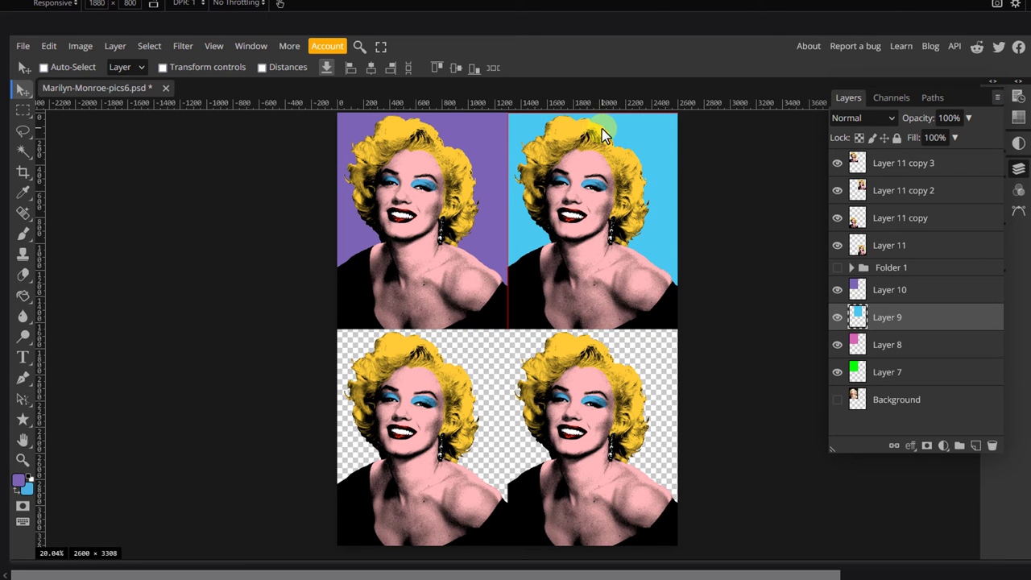
left_click(880, 344)
left_click_drag(483, 219, 481, 425)
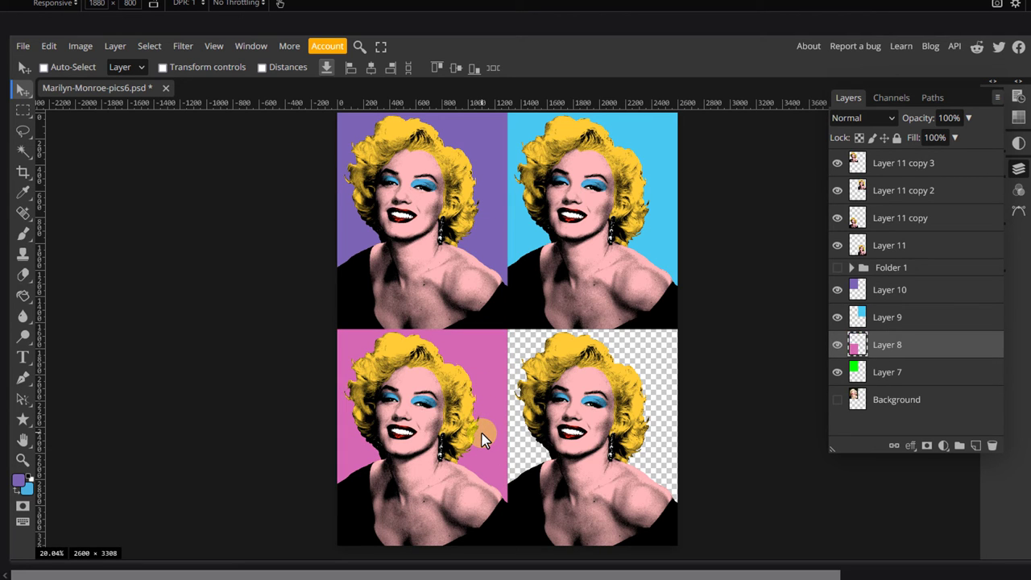
left_click(886, 371)
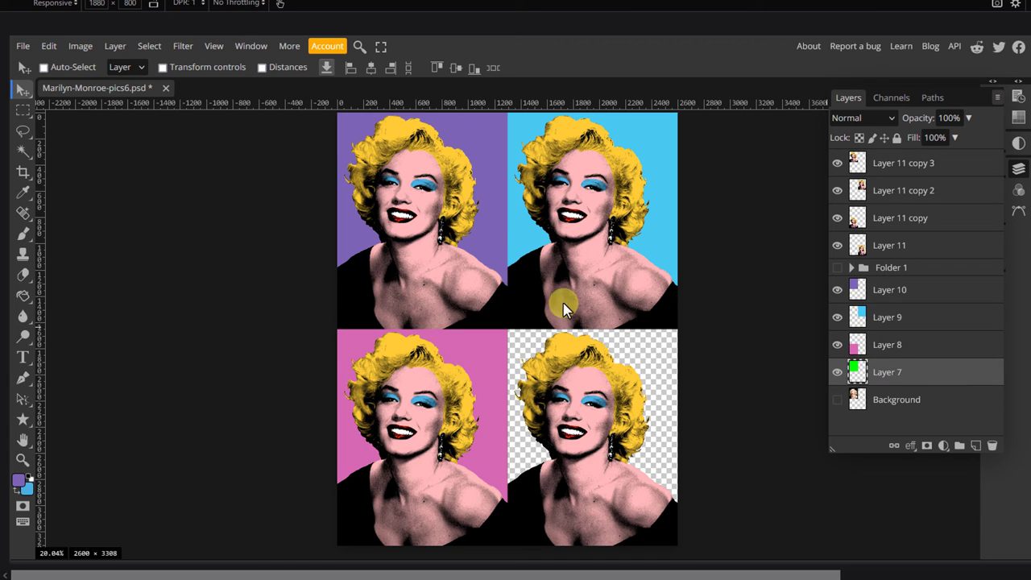
left_click_drag(483, 223, 660, 449)
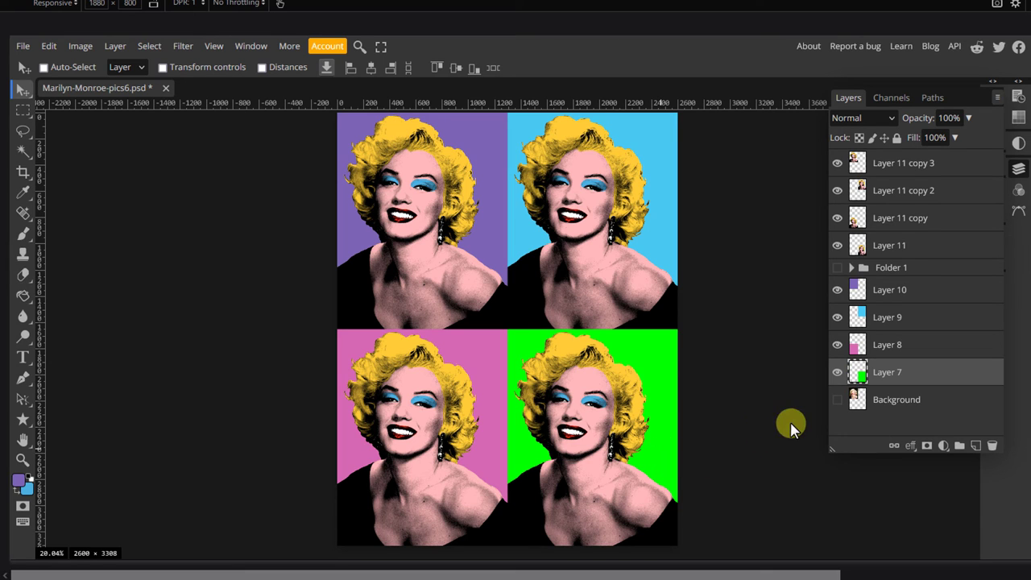
Group the four coloured background layers and the four portrait layers into separate folders
left_click(899, 297, "shift")
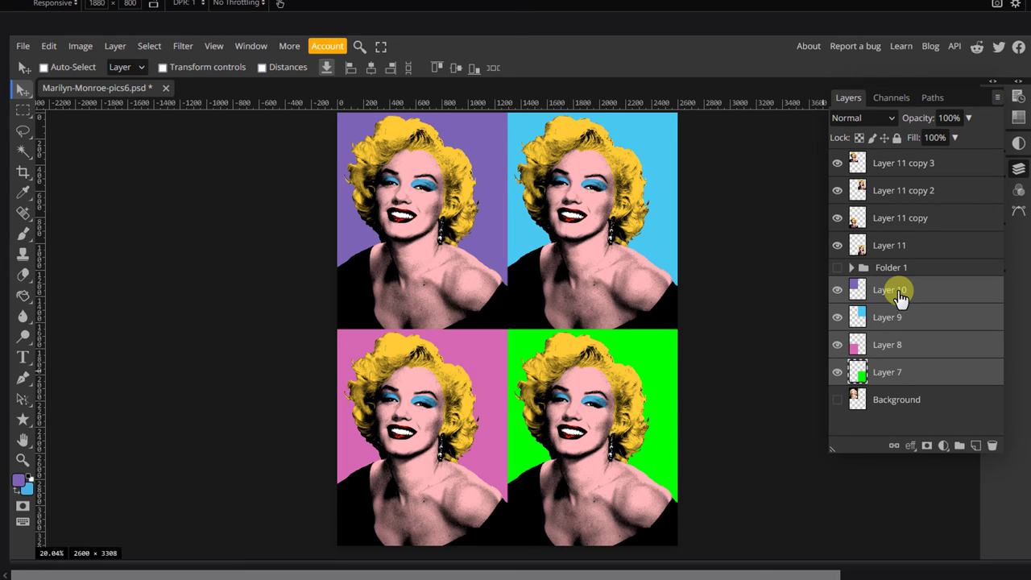
key("ctrl+g")
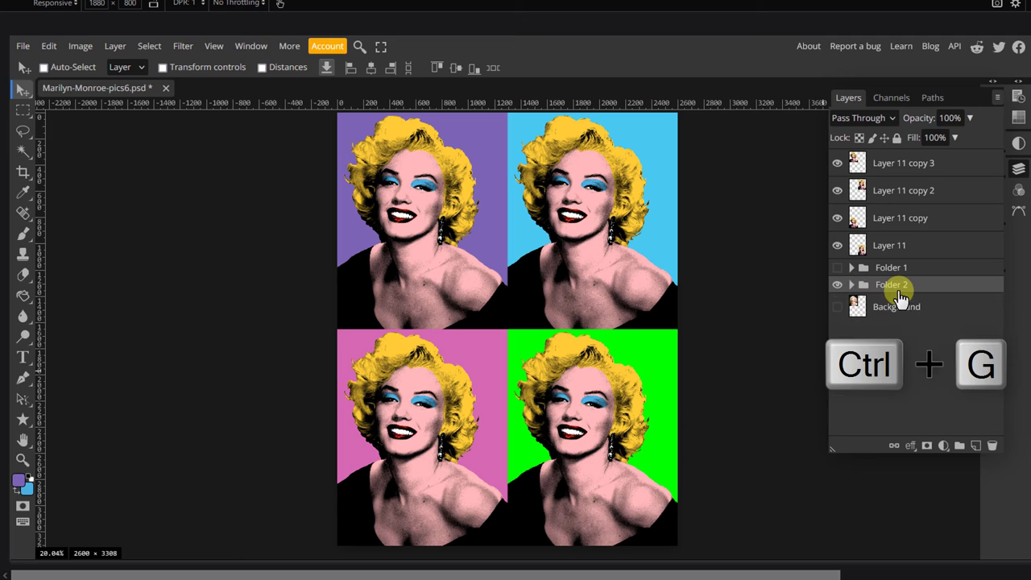
left_click(881, 243)
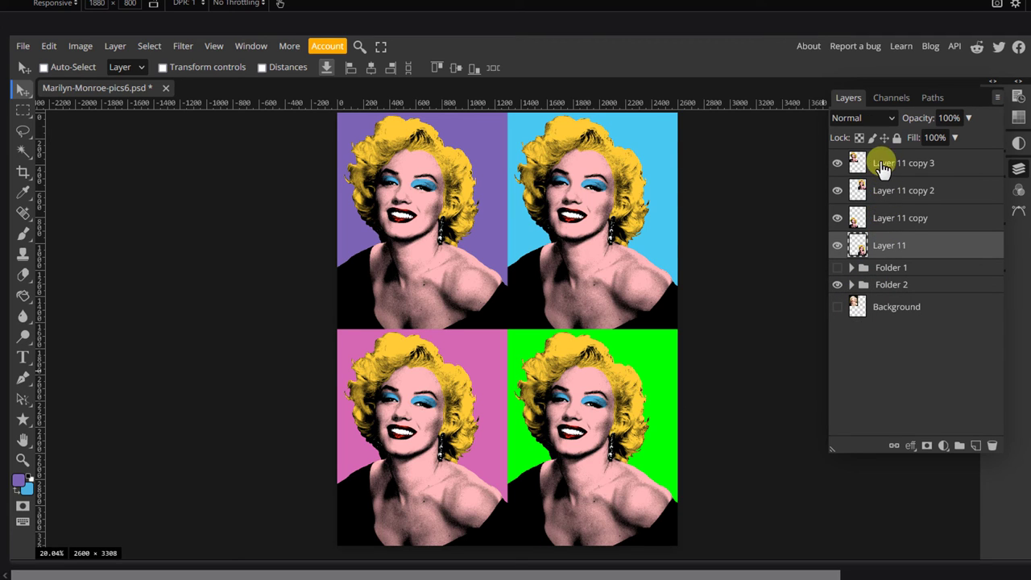
left_click(881, 164, "shift")
key("ctrl+g")
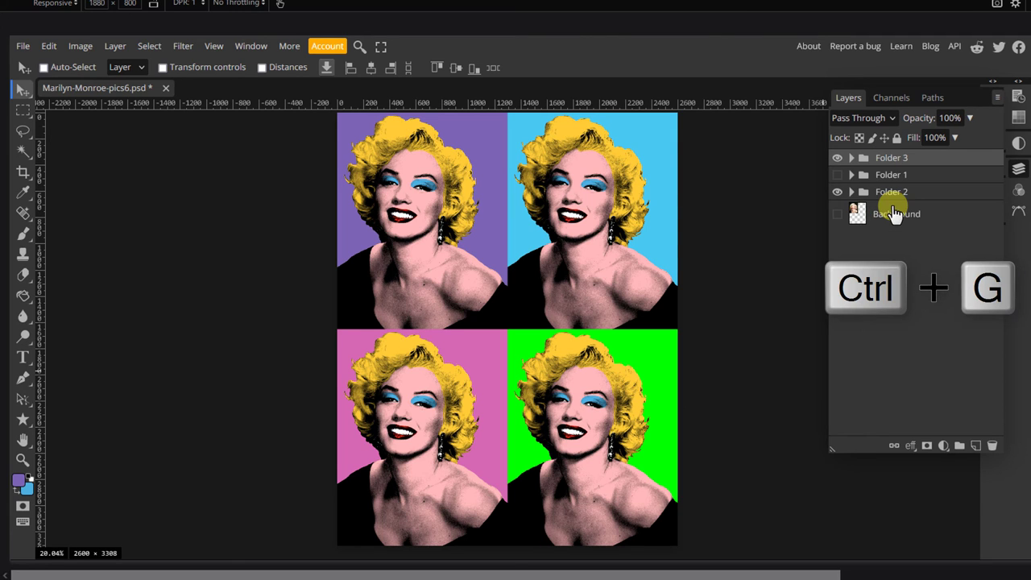
Move Folder 1 below Folder 2 and add a new empty Layer 12 above Folder 3
left_click_drag(886, 174, 886, 211)
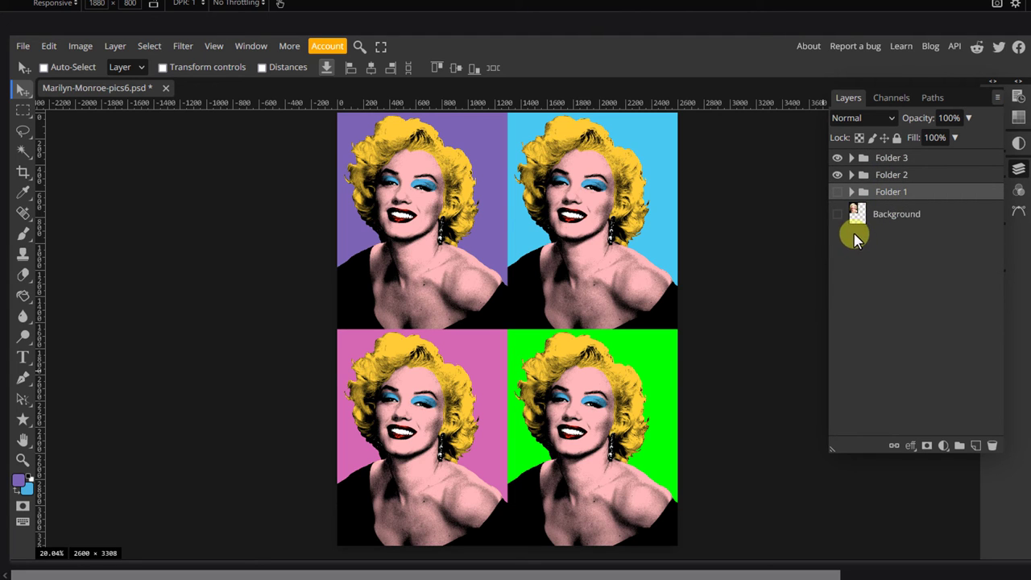
left_click(896, 174)
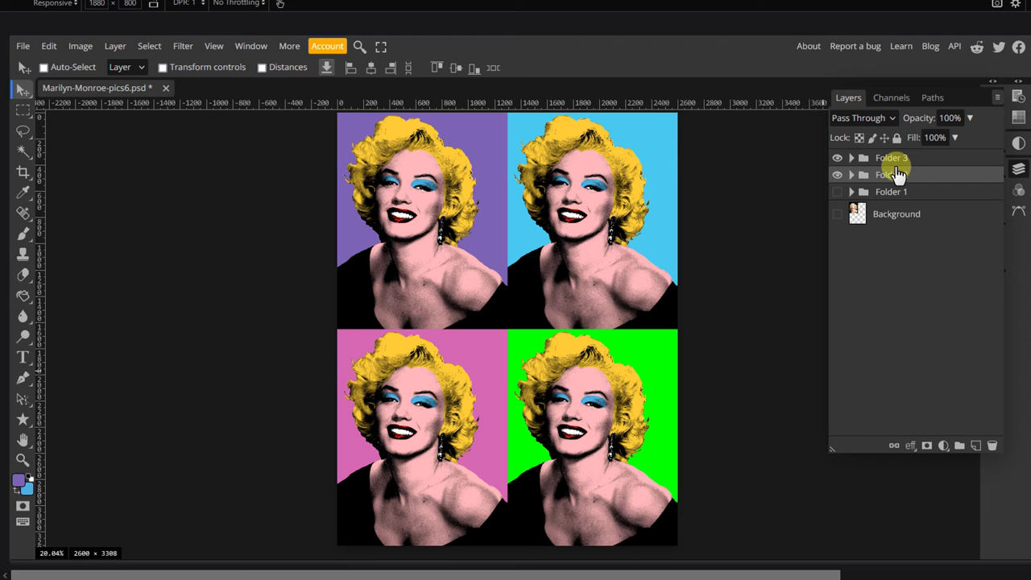
left_click(913, 160)
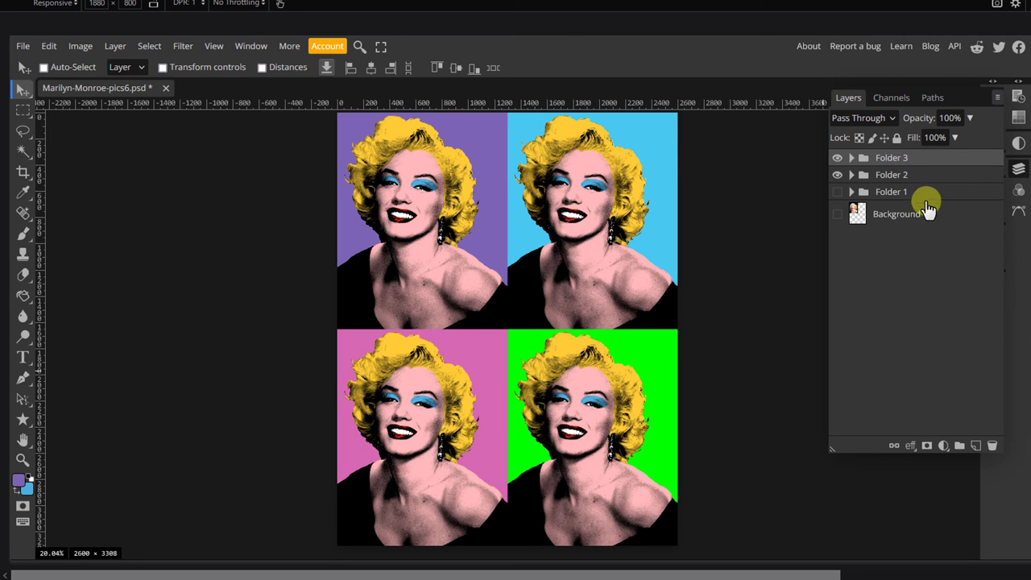
left_click(972, 446)
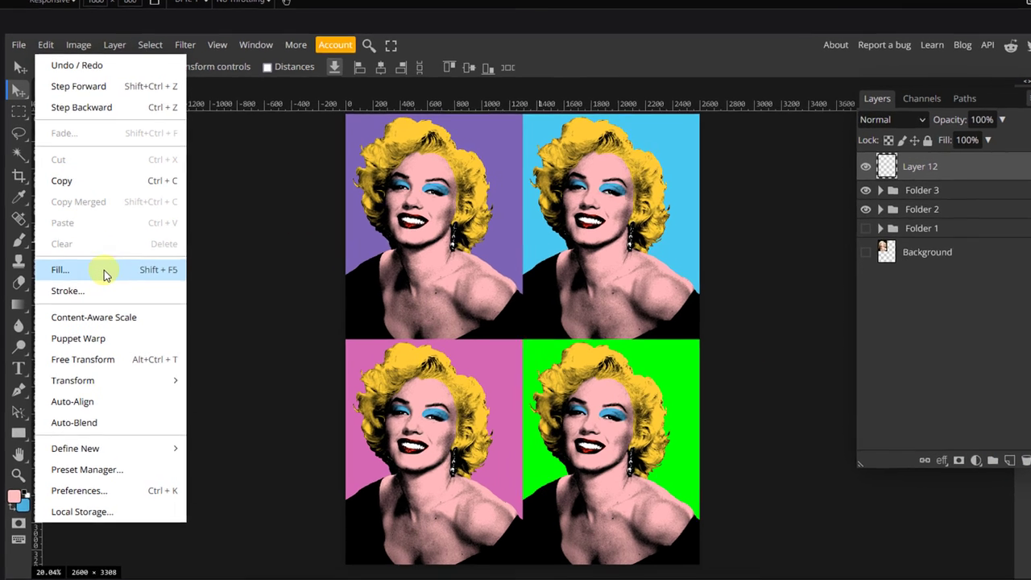
In Edit > Fill, set Fill to Pattern and load the Distressed-Halftone-Patterns.pat file
left_click(101, 262)
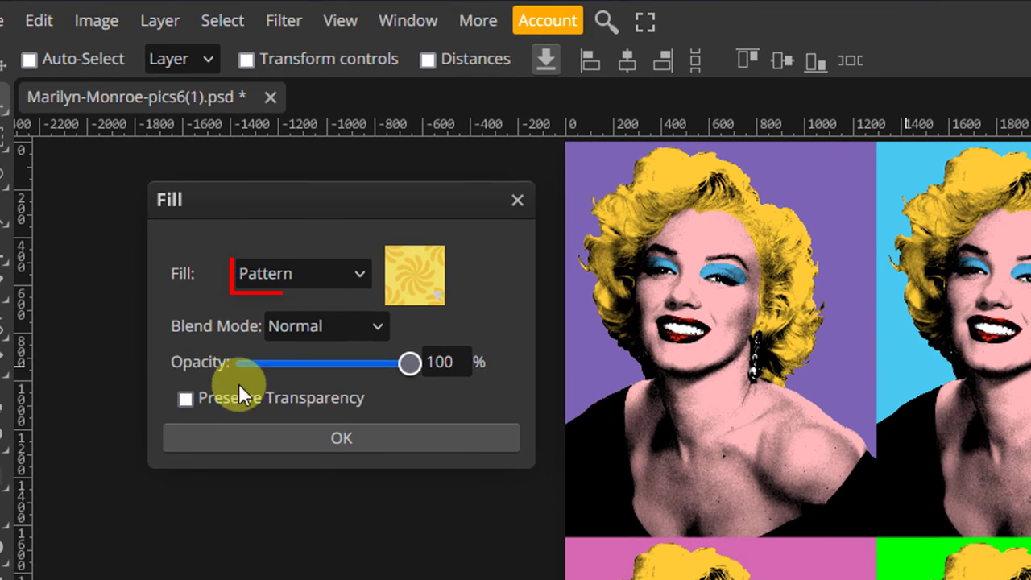
left_click(441, 299)
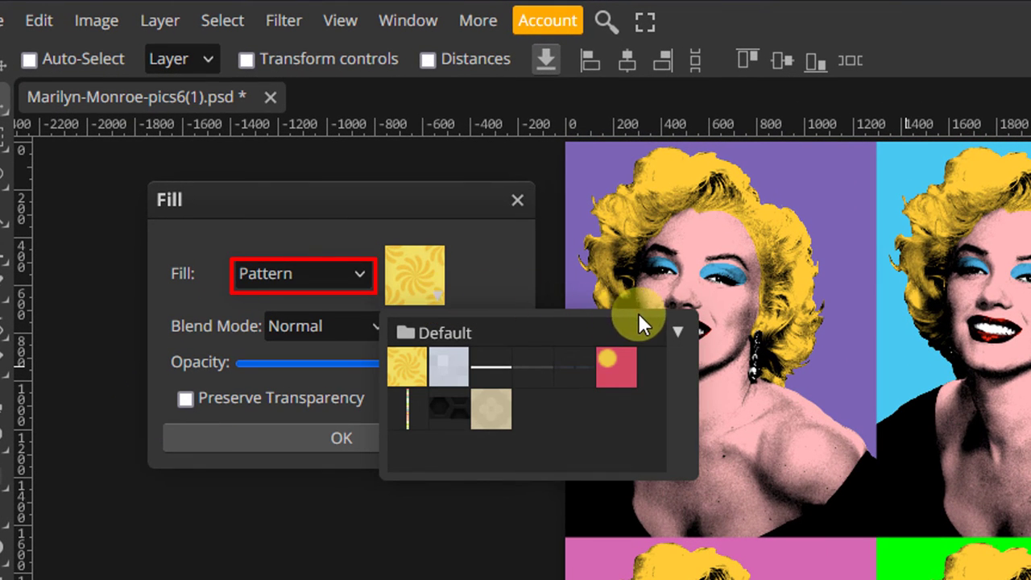
left_click(684, 330)
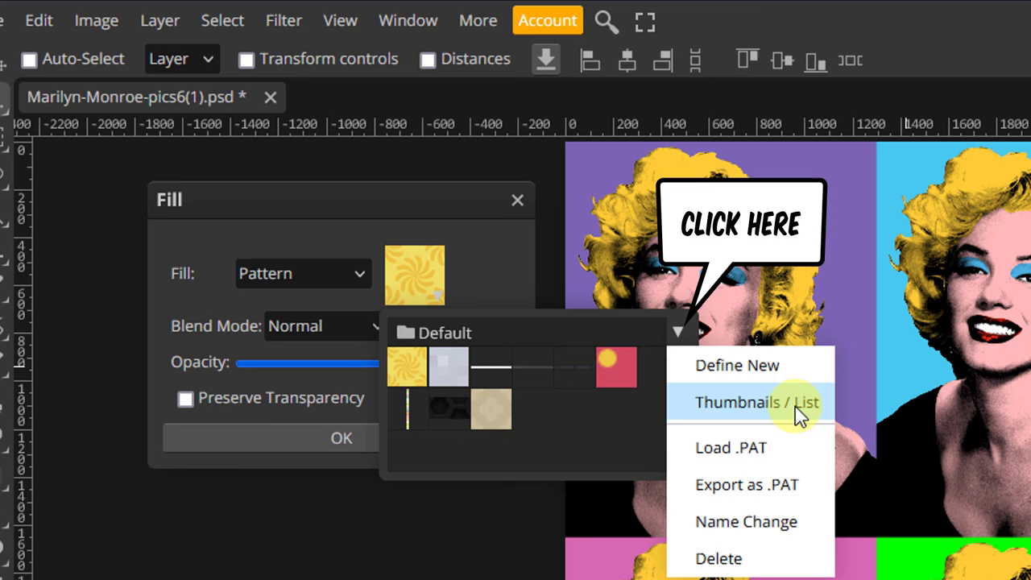
left_click(802, 447)
scroll(773, 456, "down", 5)
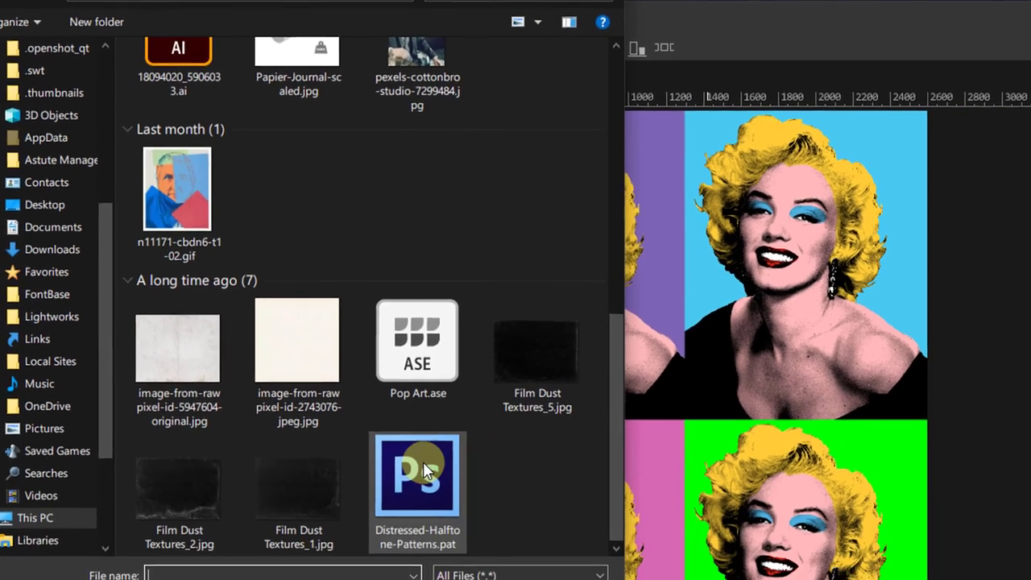
left_click(534, 571)
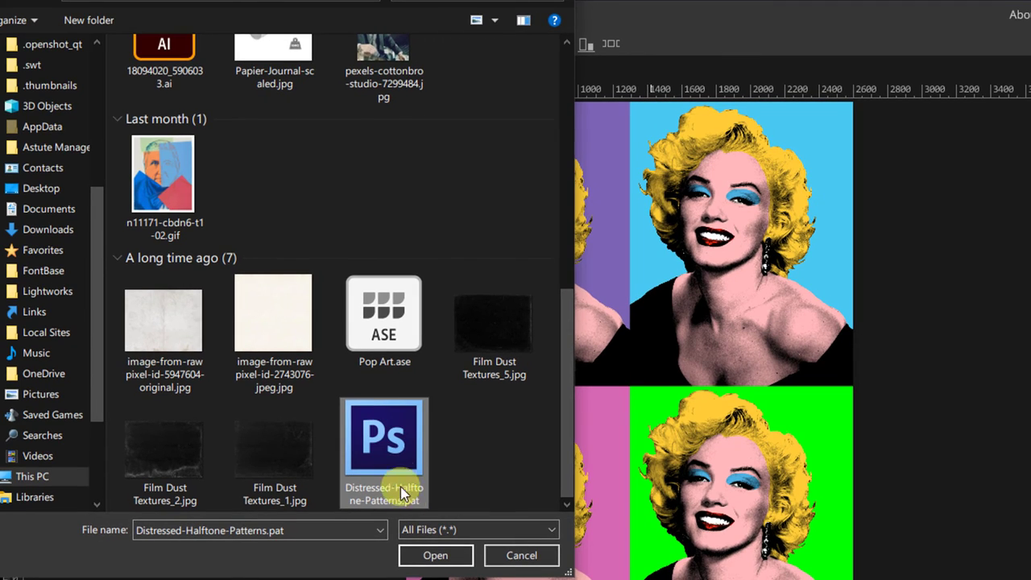
left_click(427, 555)
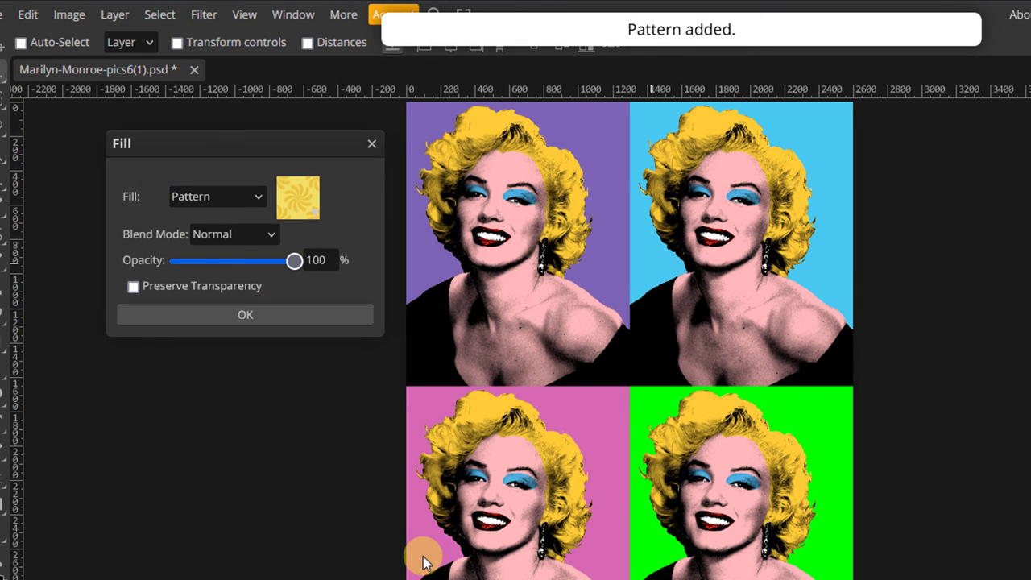
Choose the first fine halftone pattern from the loaded set
left_click(317, 216)
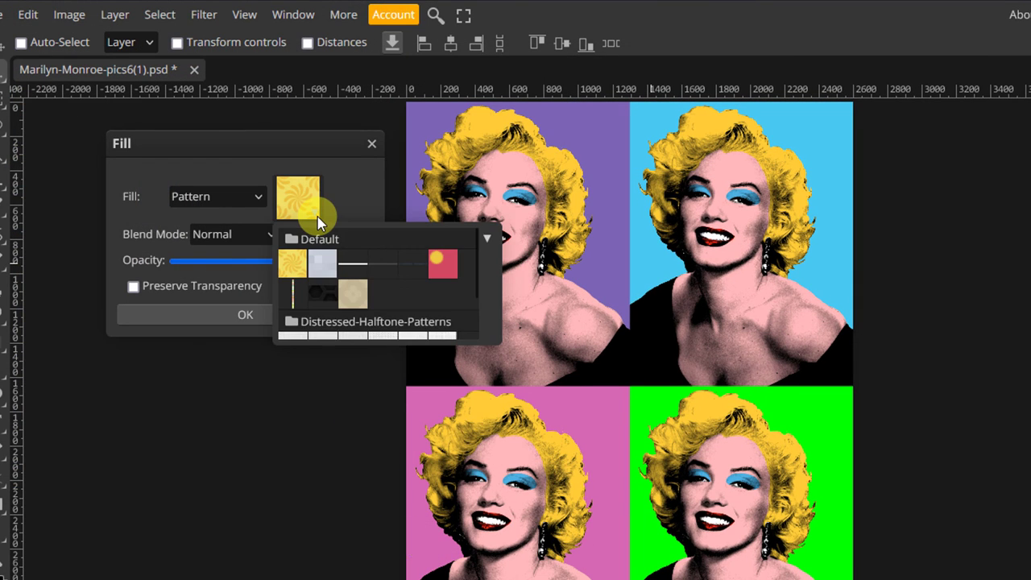
scroll(409, 281, "down", 2)
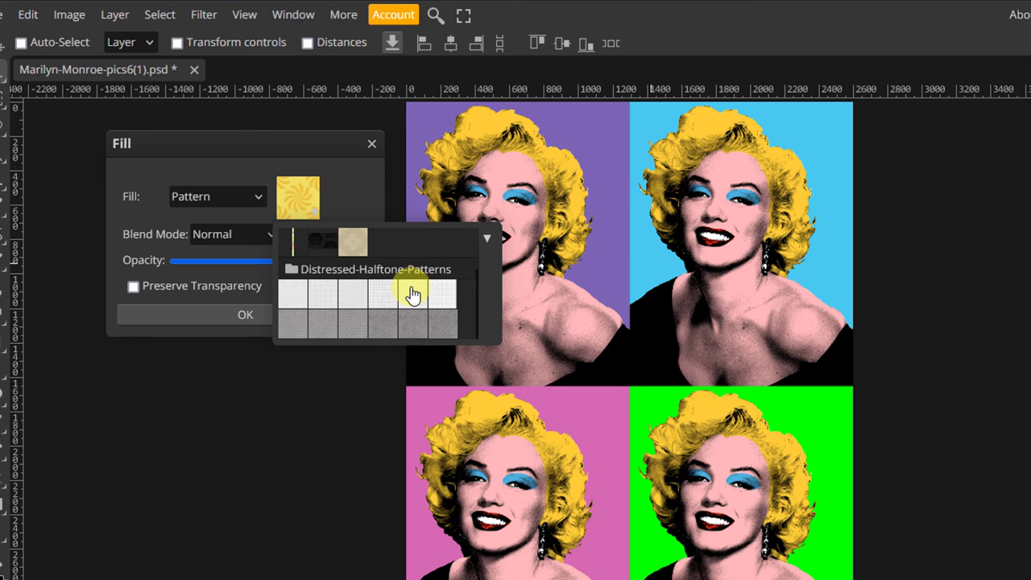
left_click(297, 296)
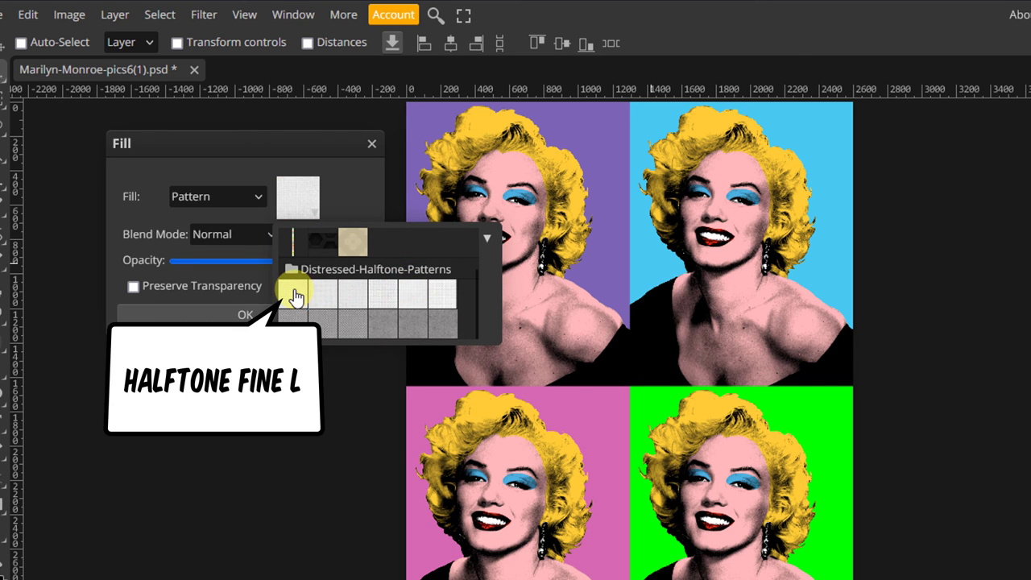
Fill Layer 12 with the halftone pattern, set to Color Burn at about 50% opacity
left_click(215, 314)
left_click(215, 311)
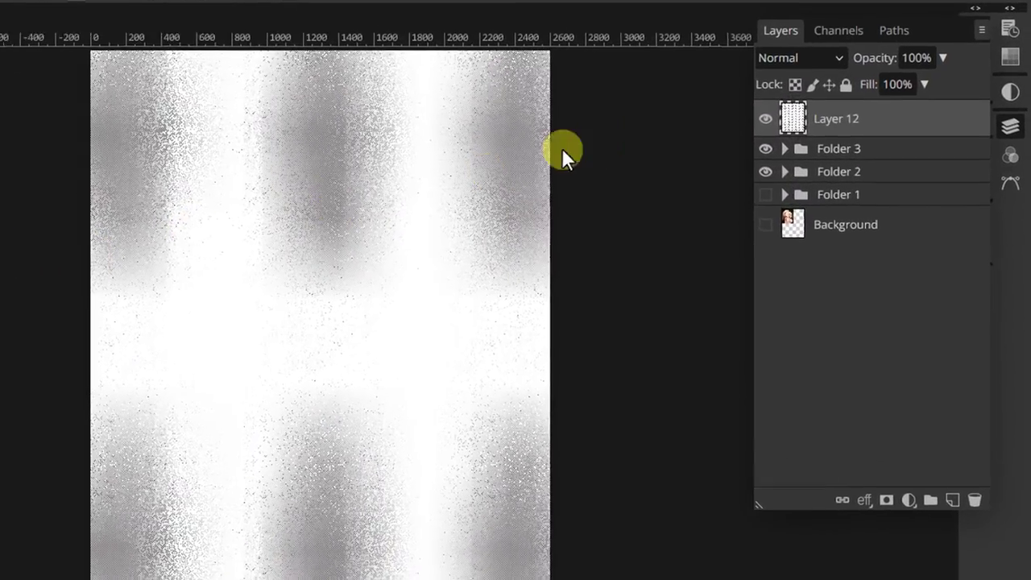
left_click(818, 59)
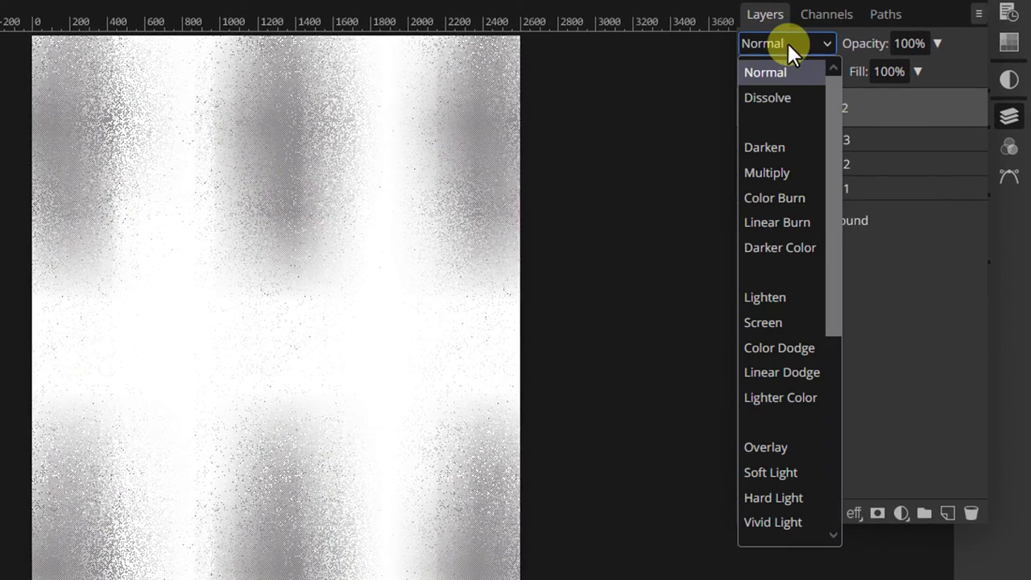
left_click(774, 199)
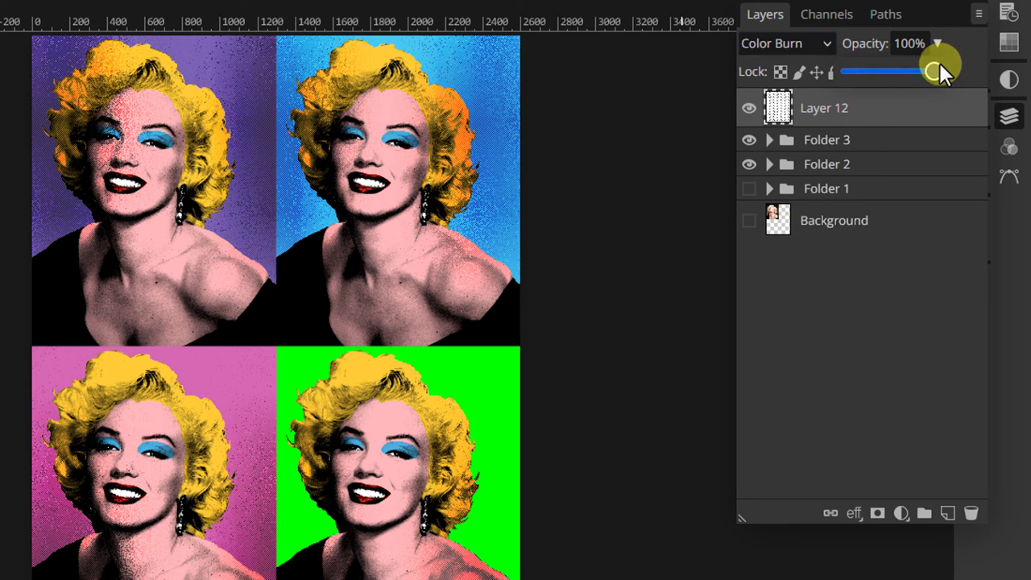
left_click_drag(915, 70, 896, 70)
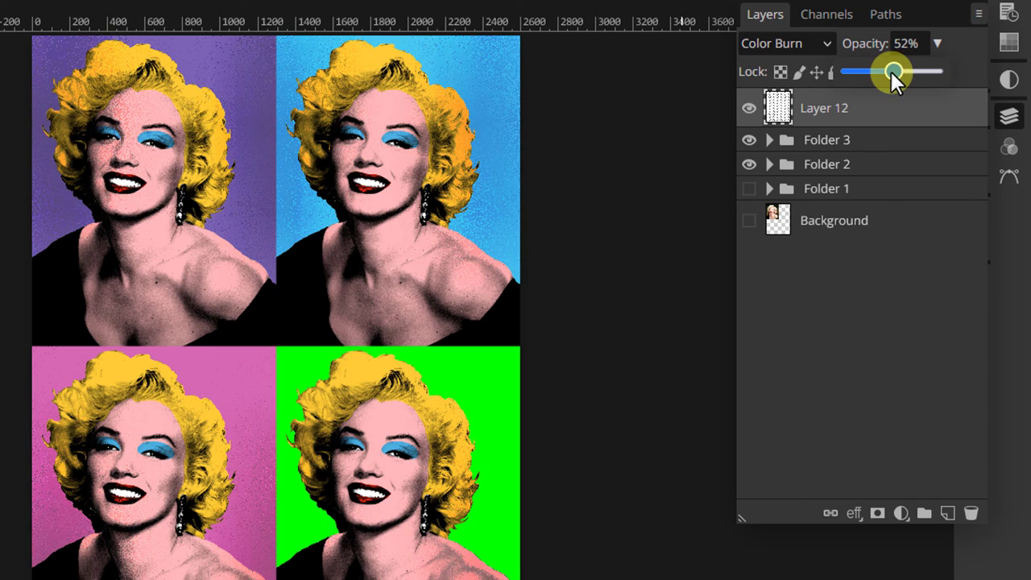
left_click(858, 220)
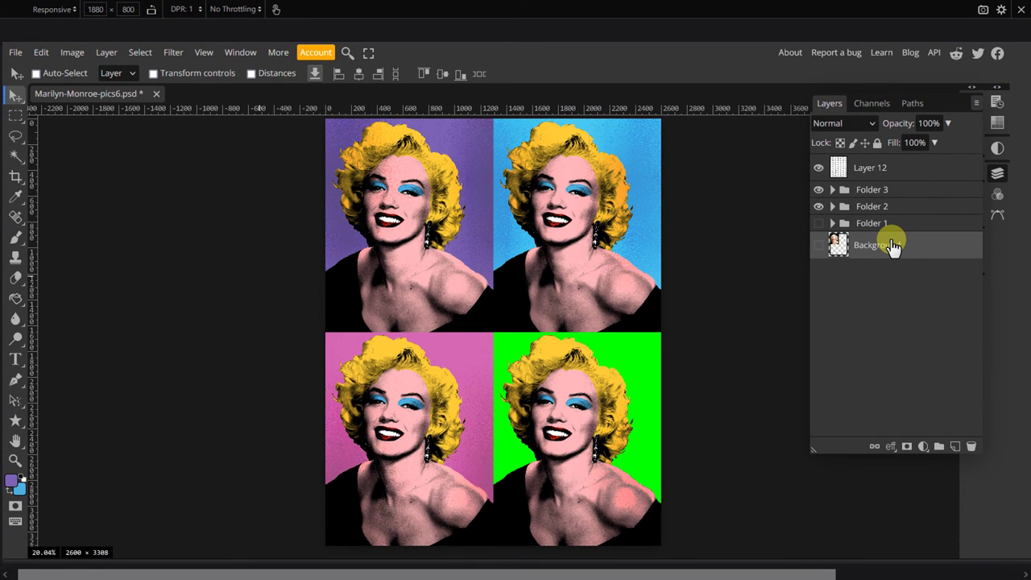
Place Film Dust Textures_1.jpg into the document above Layer 12
left_click(923, 172)
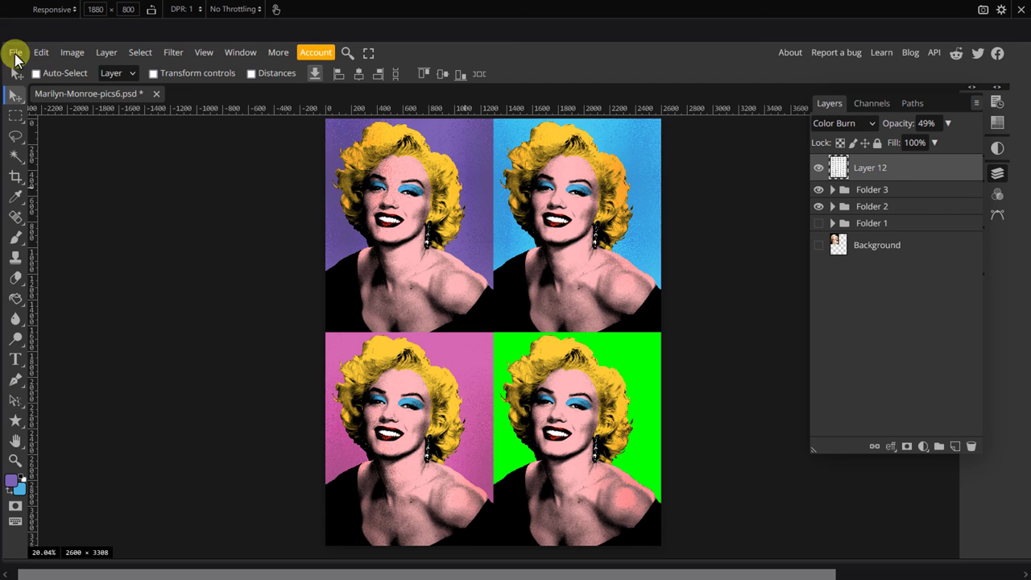
left_click(15, 54)
left_click(32, 109)
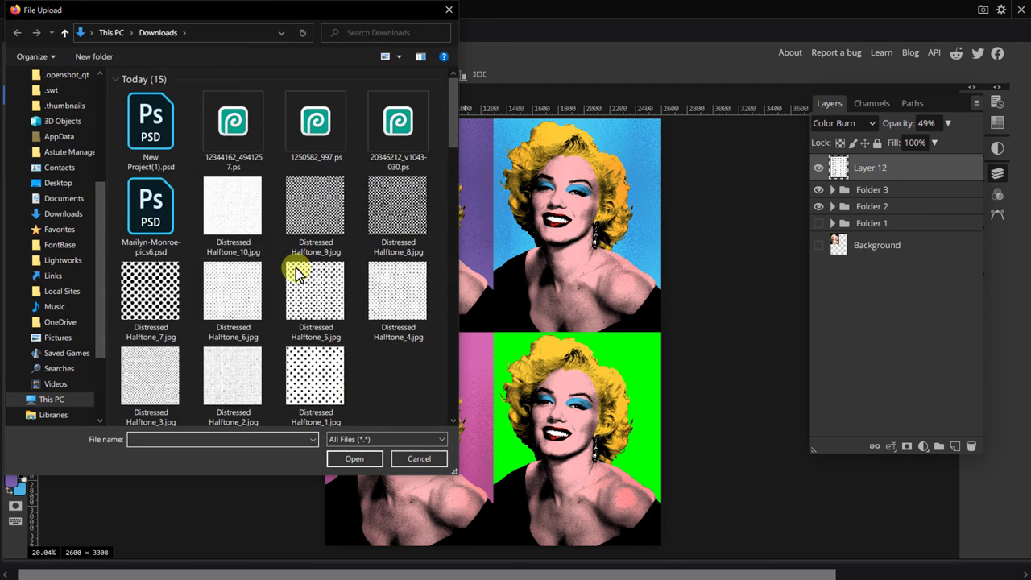
scroll(296, 274, "down", 10)
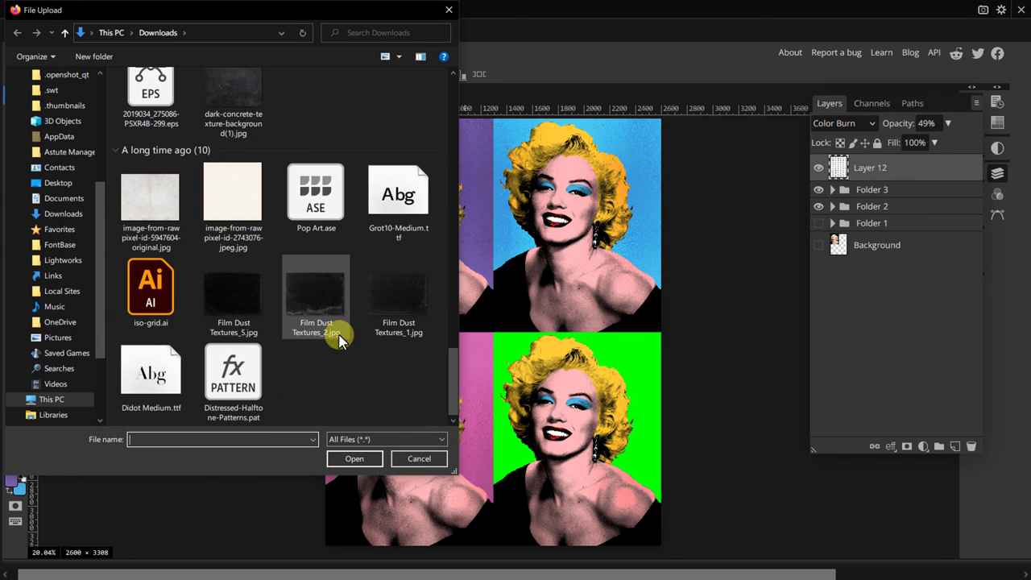
double_click(405, 298)
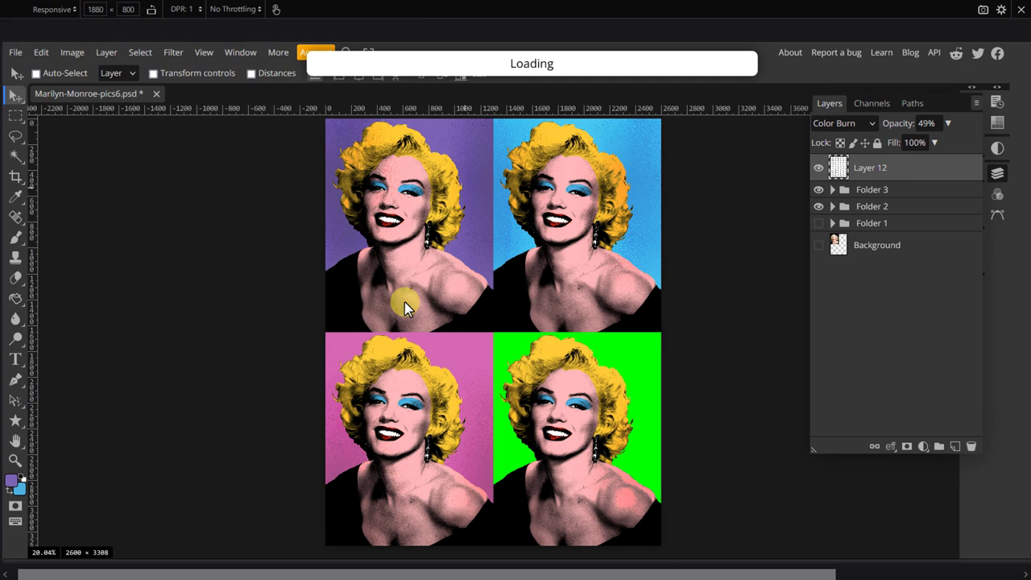
Rotate the dust texture 90° and scale it to cover the whole canvas
right_click(493, 259)
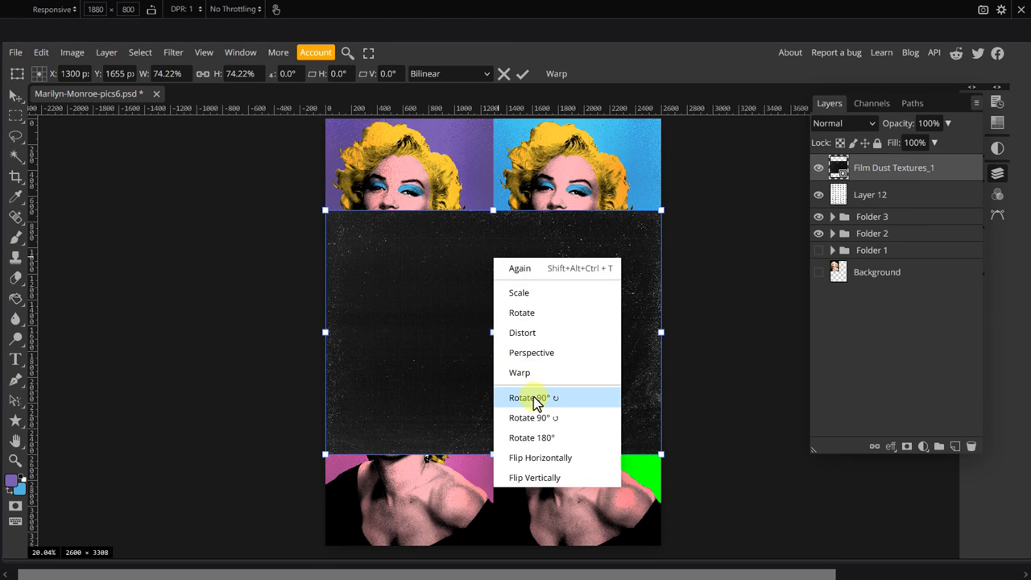
left_click(535, 398)
left_click_drag(502, 290, 452, 246)
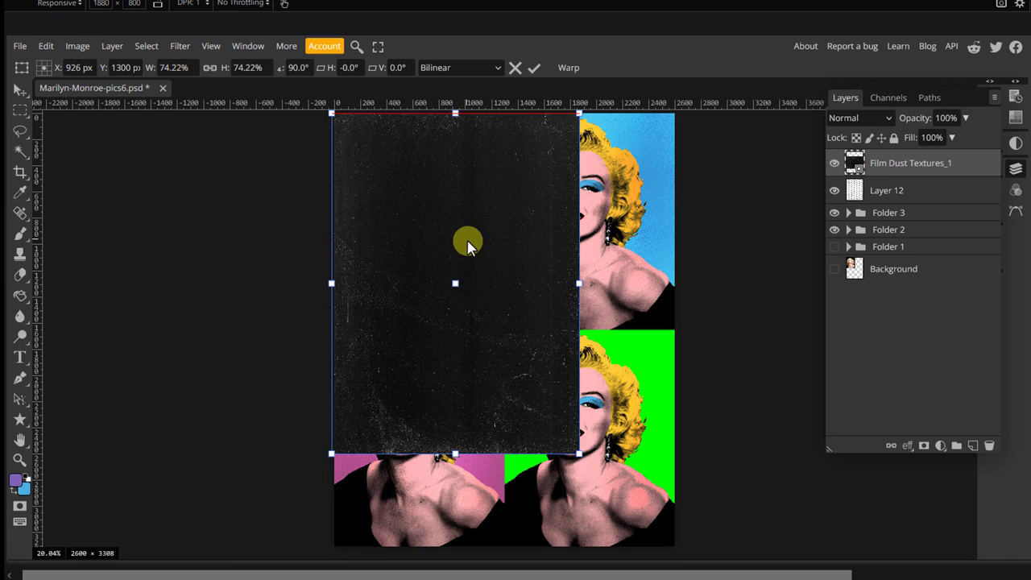
left_click_drag(580, 451, 677, 451)
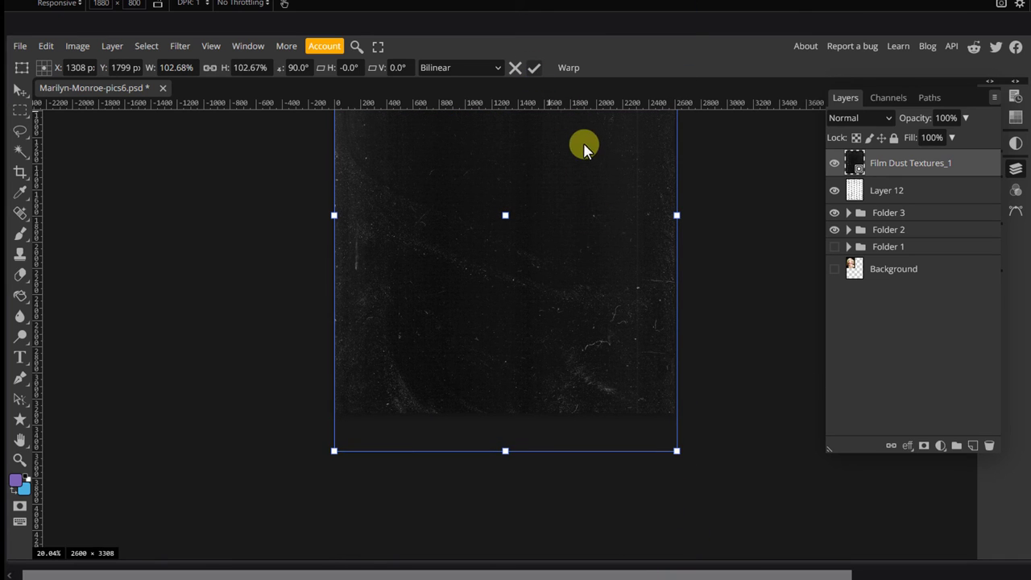
key("Return")
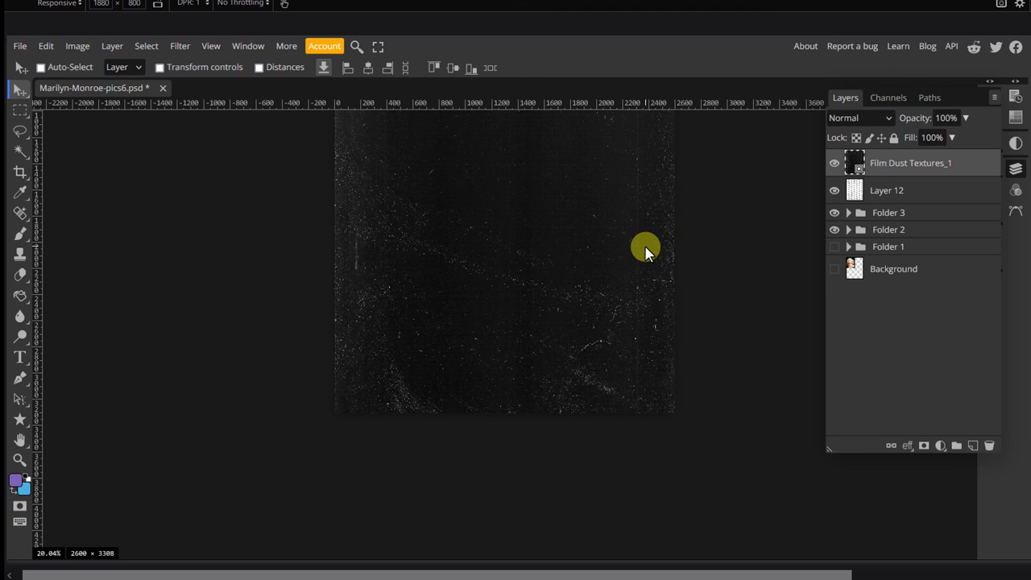
Set the dust texture layer's blend mode to Screen
left_click(852, 117)
left_click(847, 312)
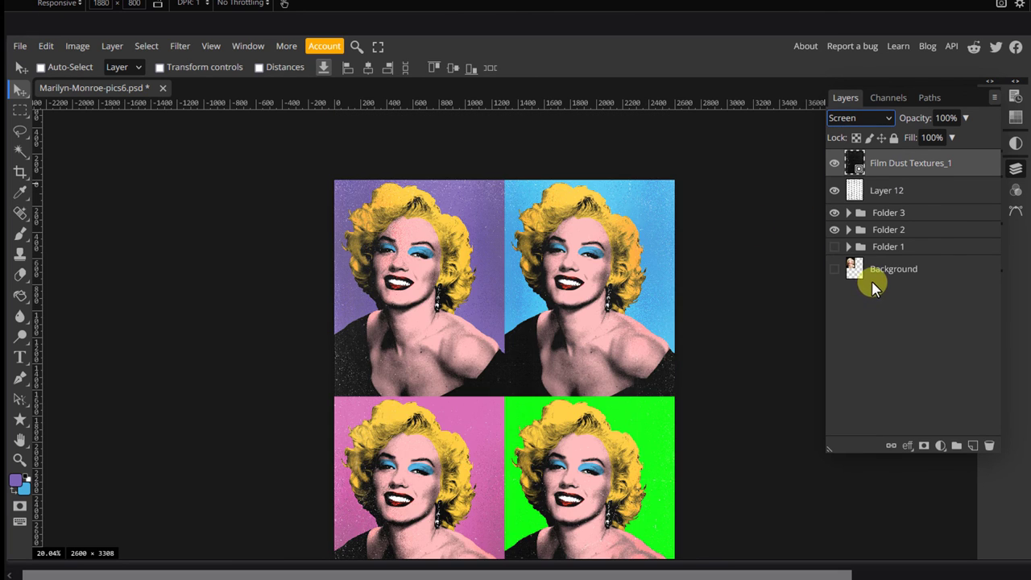
left_click(904, 276)
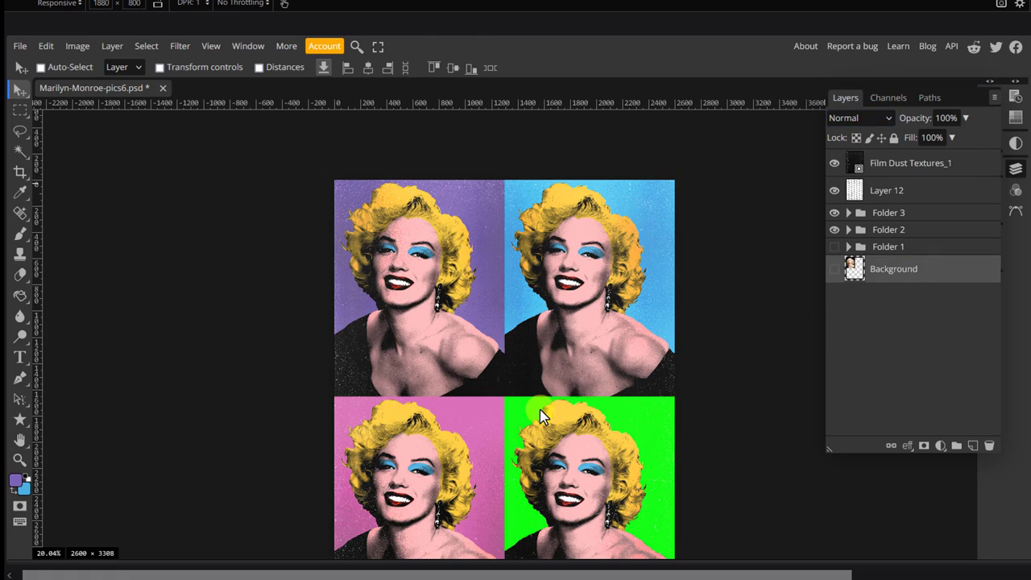
Zoom to 100%, collapse the Layers panel, and pan across the purple Marilyn's face to inspect the texture
scroll(540, 414, "up", 8)
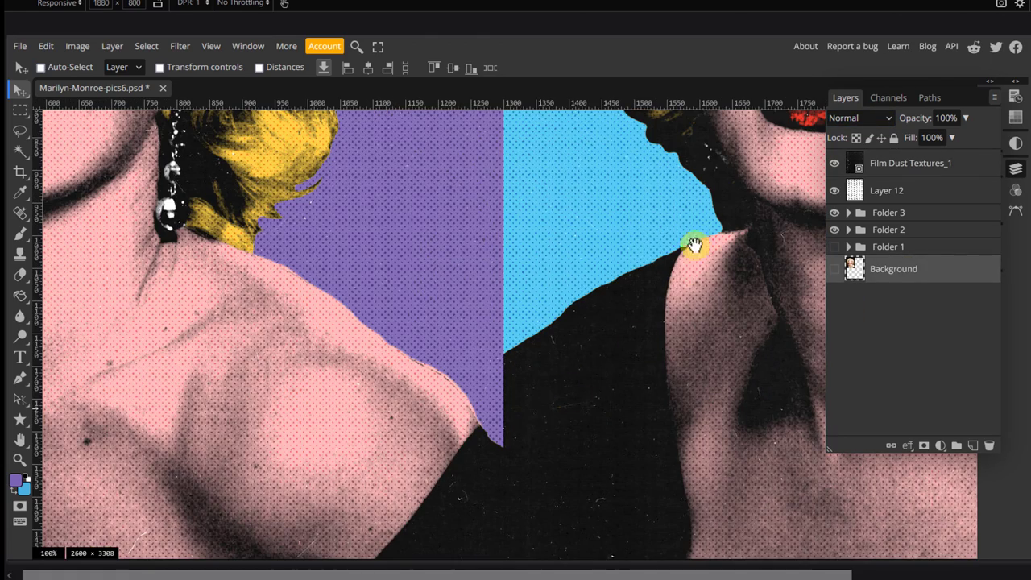
left_click_drag(695, 246, 432, 501)
left_click_drag(547, 271, 429, 408)
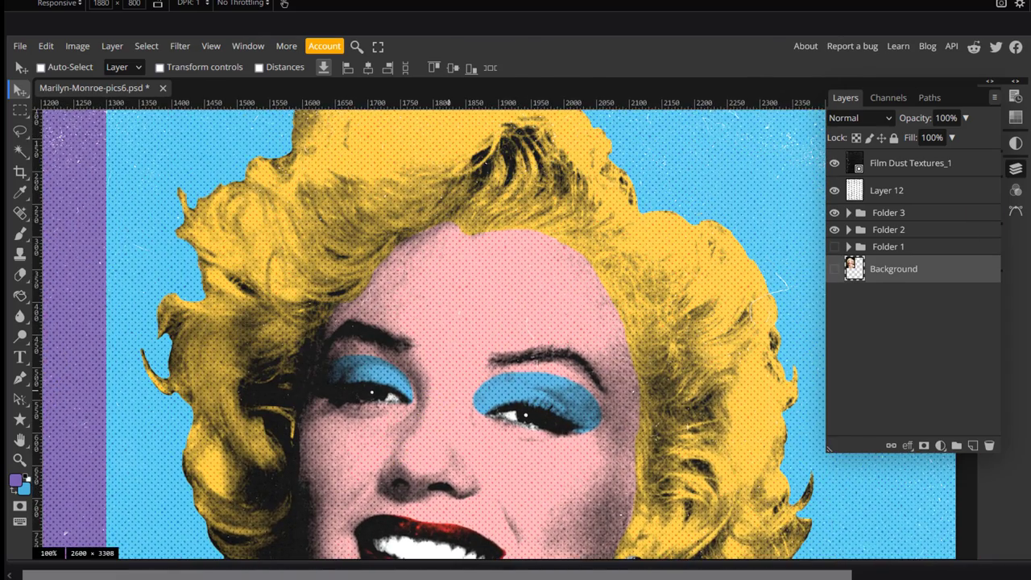
left_click(1016, 171)
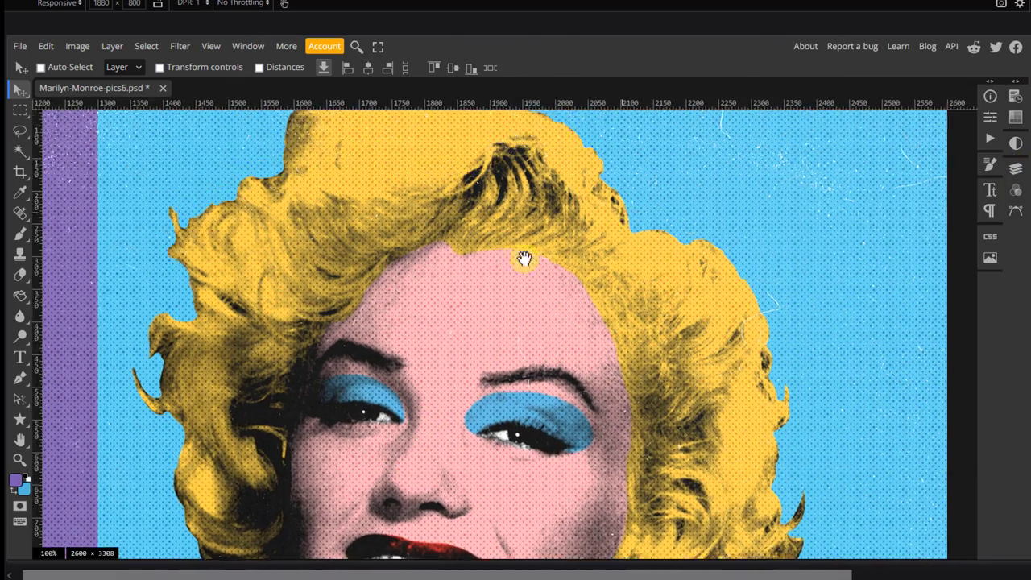
left_click_drag(524, 260, 351, 357)
scroll(563, 286, "left", 5)
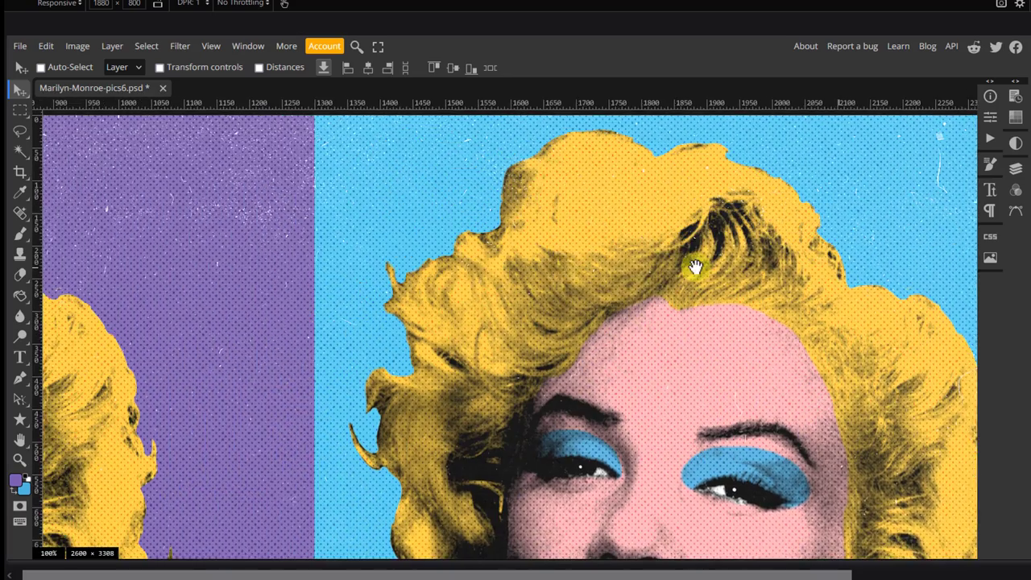
scroll(731, 267, "left", 6)
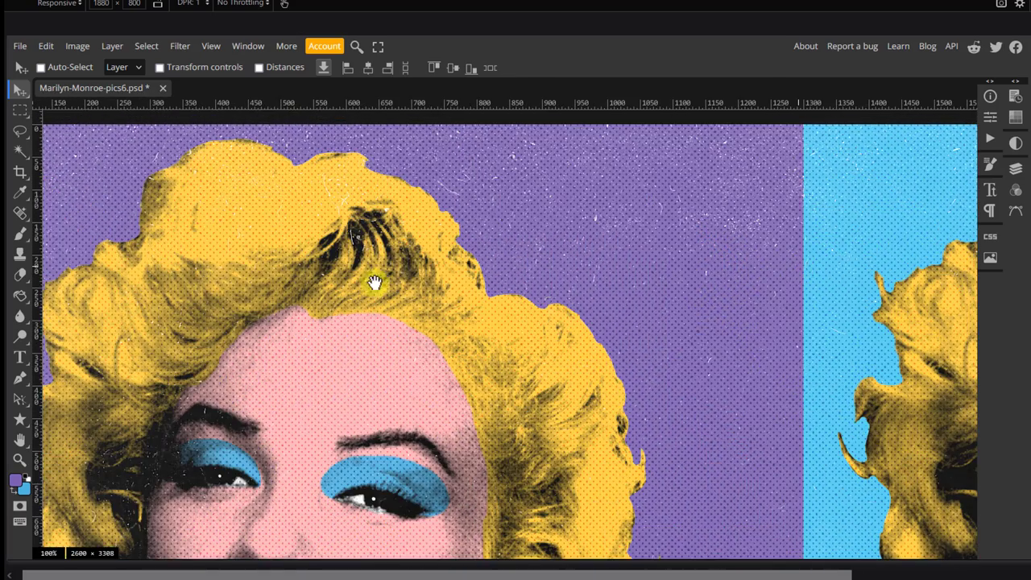
left_click_drag(374, 282, 591, 73)
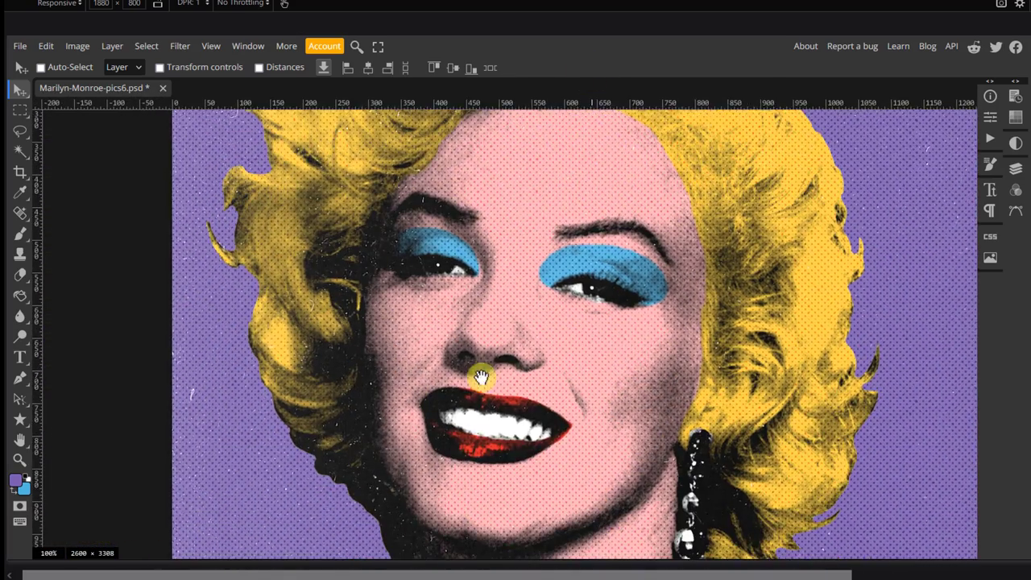